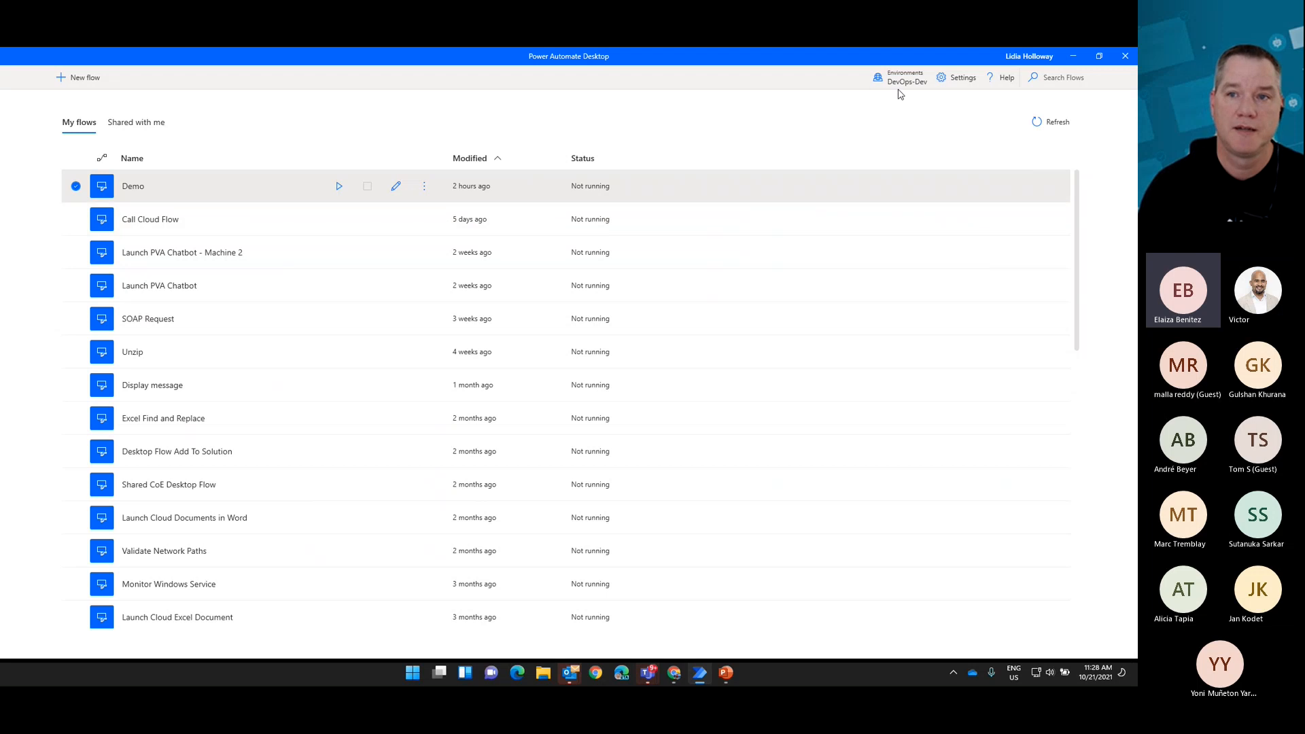
Step: Create a new desktop flow named PAD Demo in the DevOps-Dev environment
click(906, 84)
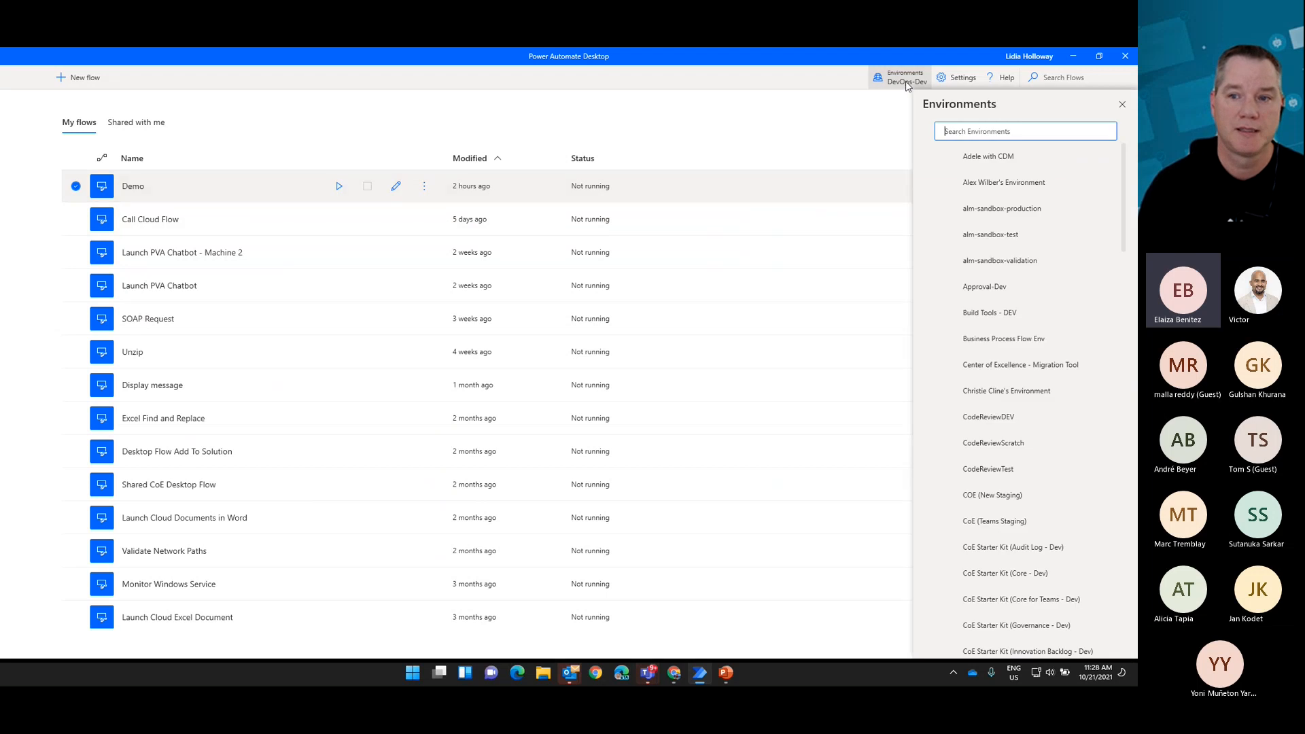
click(778, 112)
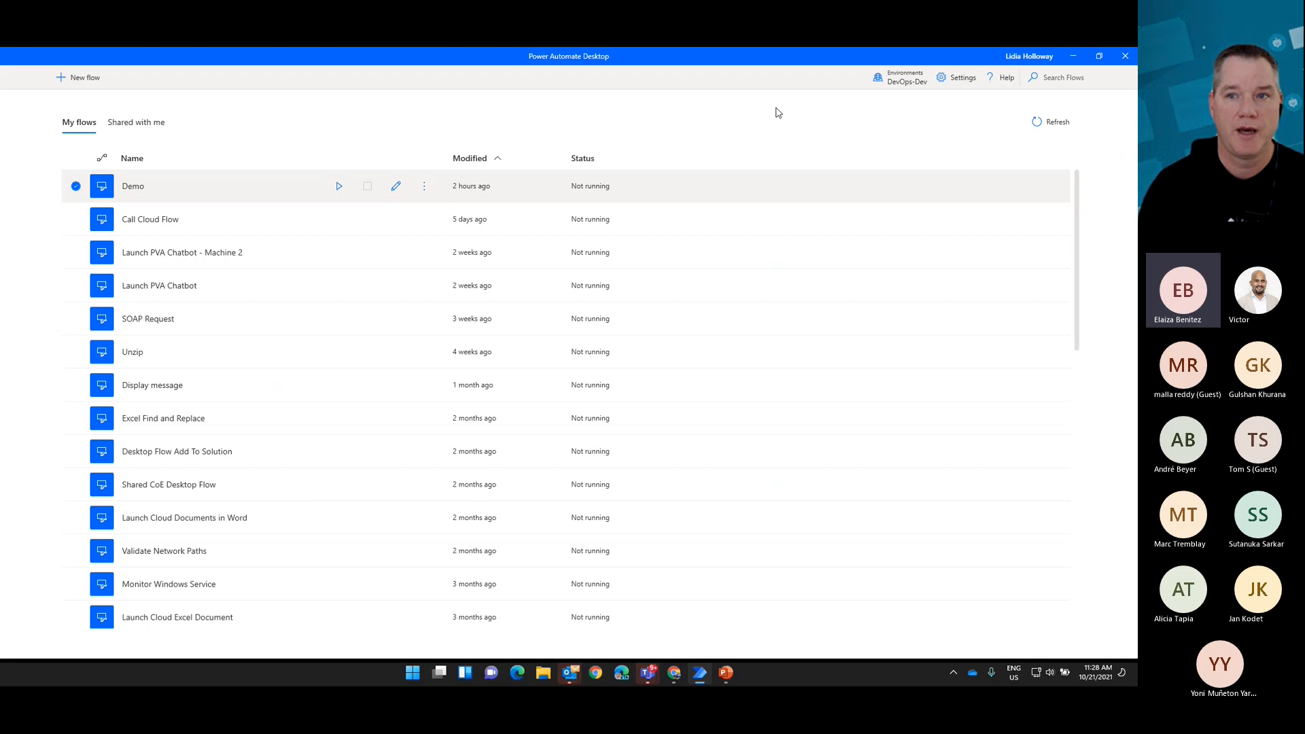
click(76, 78)
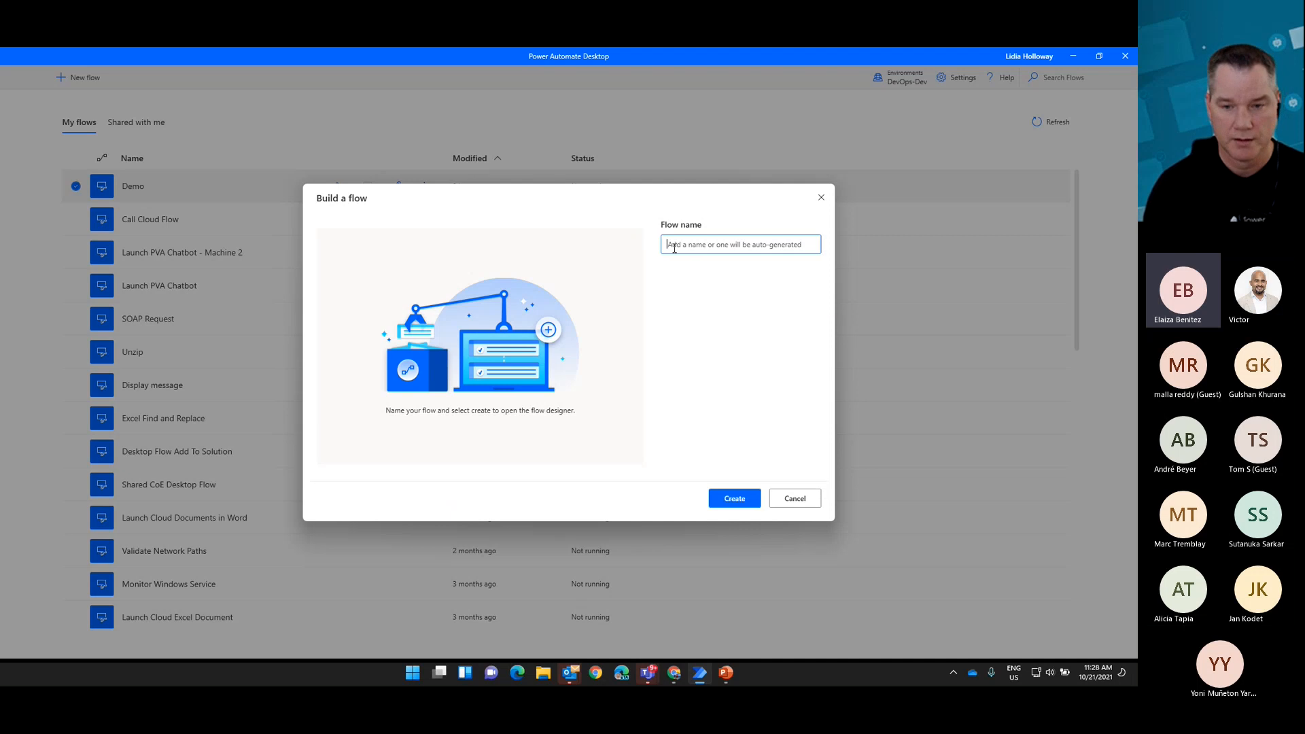
text(PAD Demo)
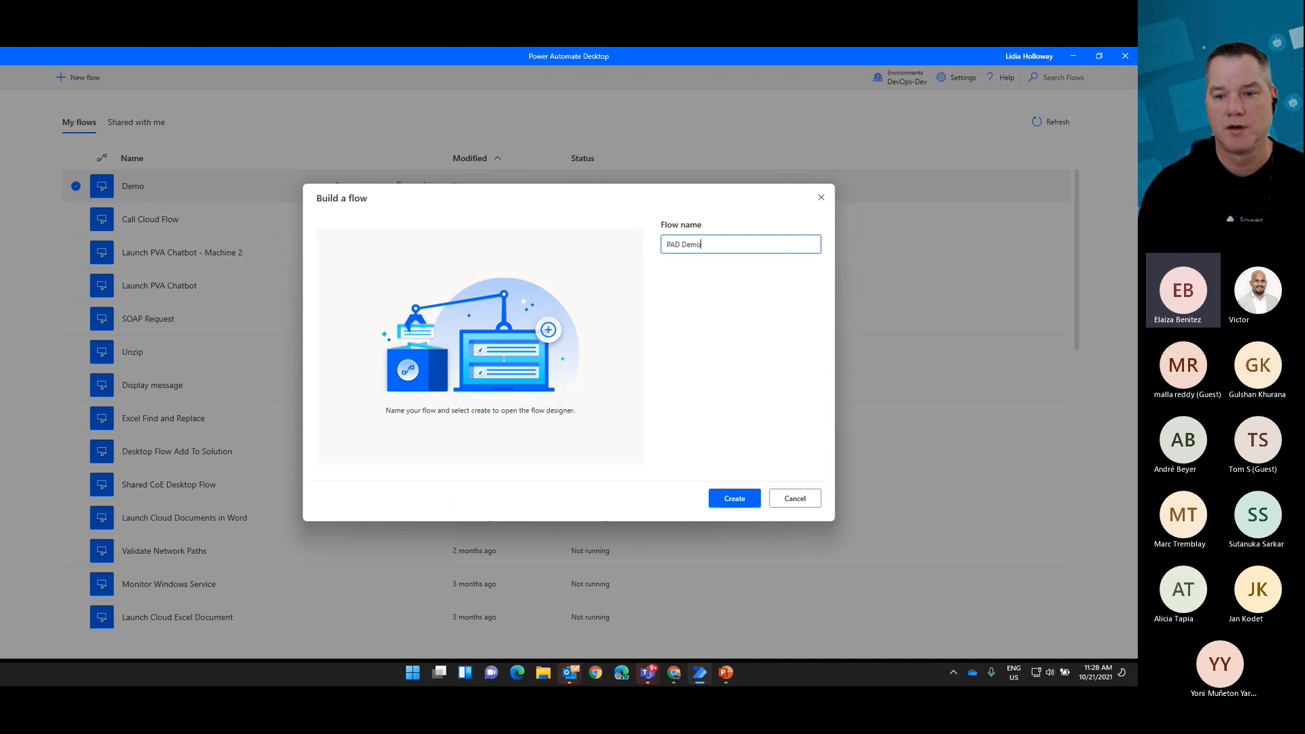
click(744, 505)
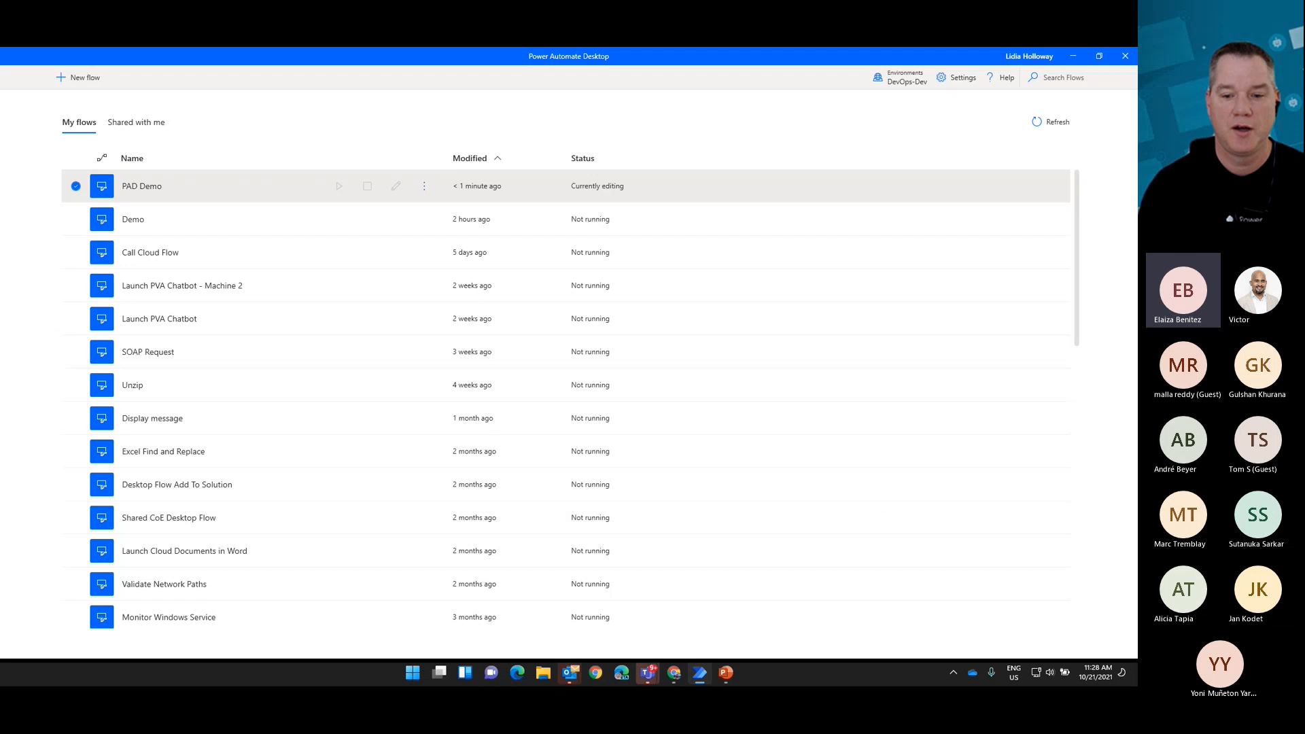
Step: Bring the designer window of the new PAD Demo flow to the front
click(699, 673)
mouse_move(699, 672)
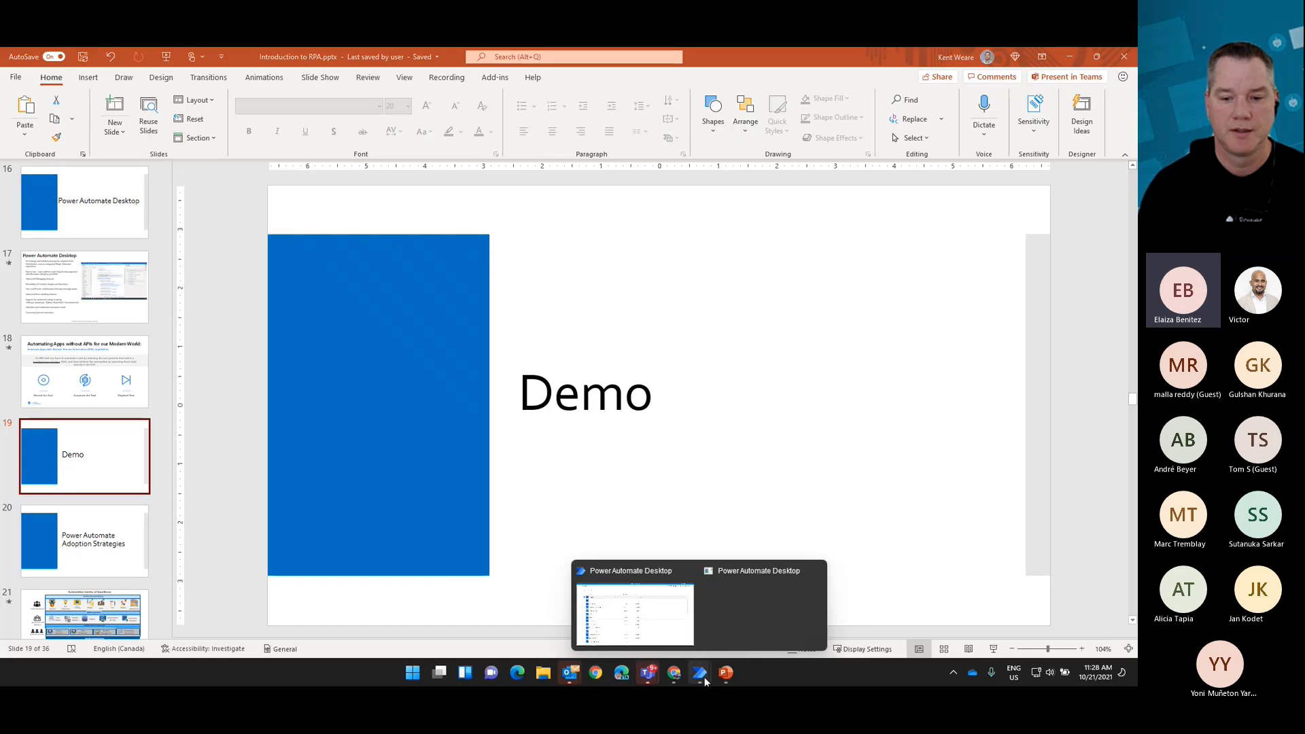
click(714, 615)
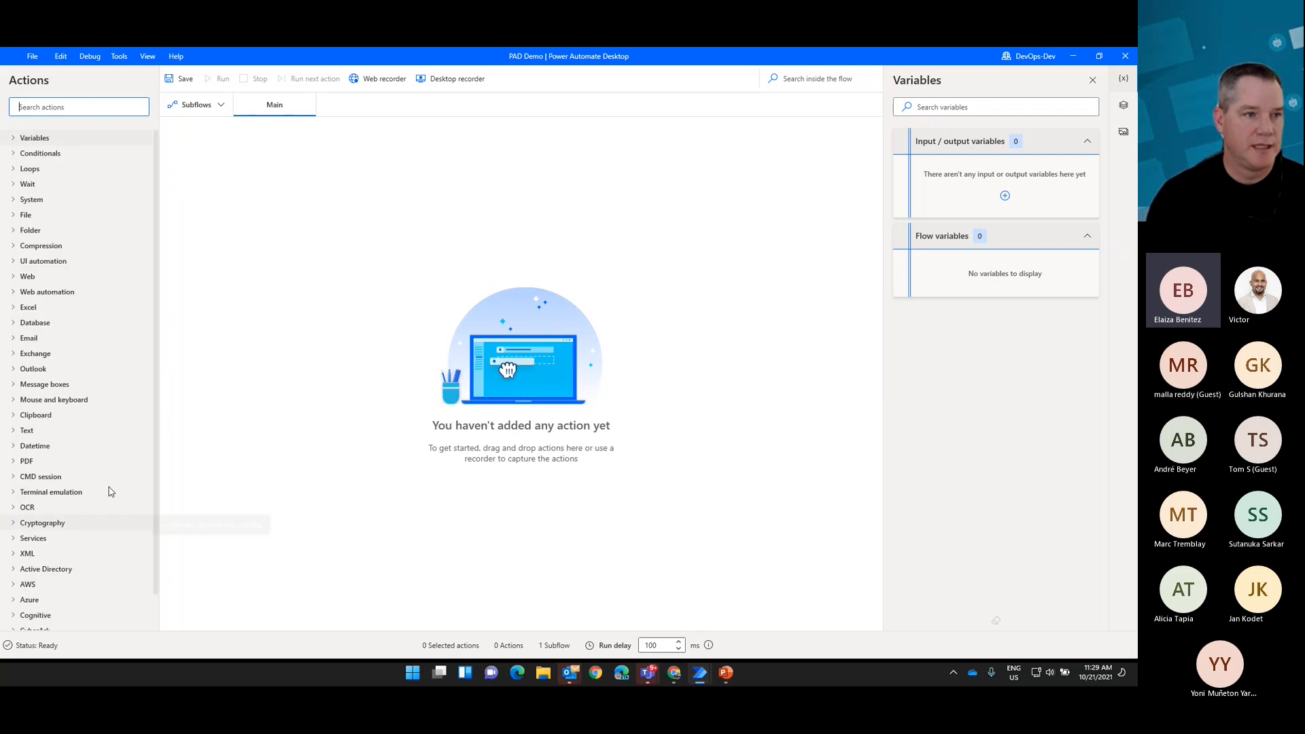
Step: Search the available actions for "file" and for "excel" to see what each group offers
text(t)
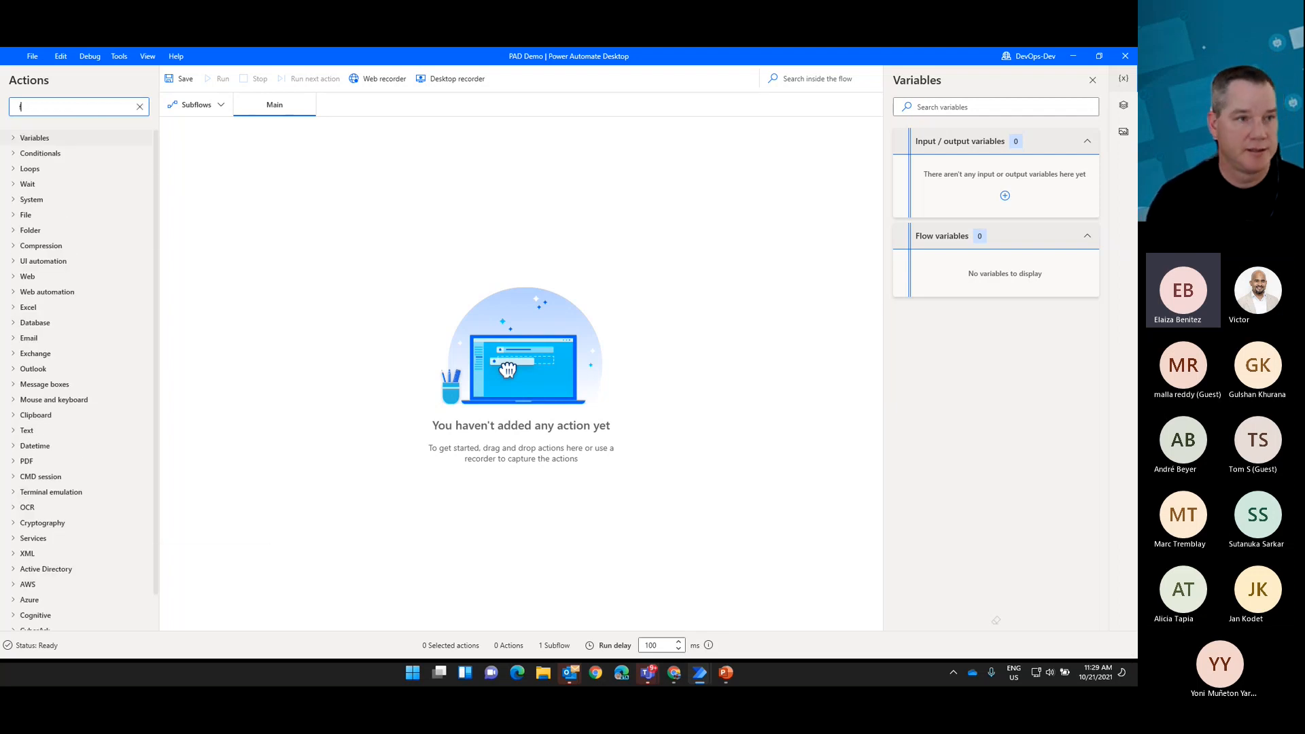
text(ile)
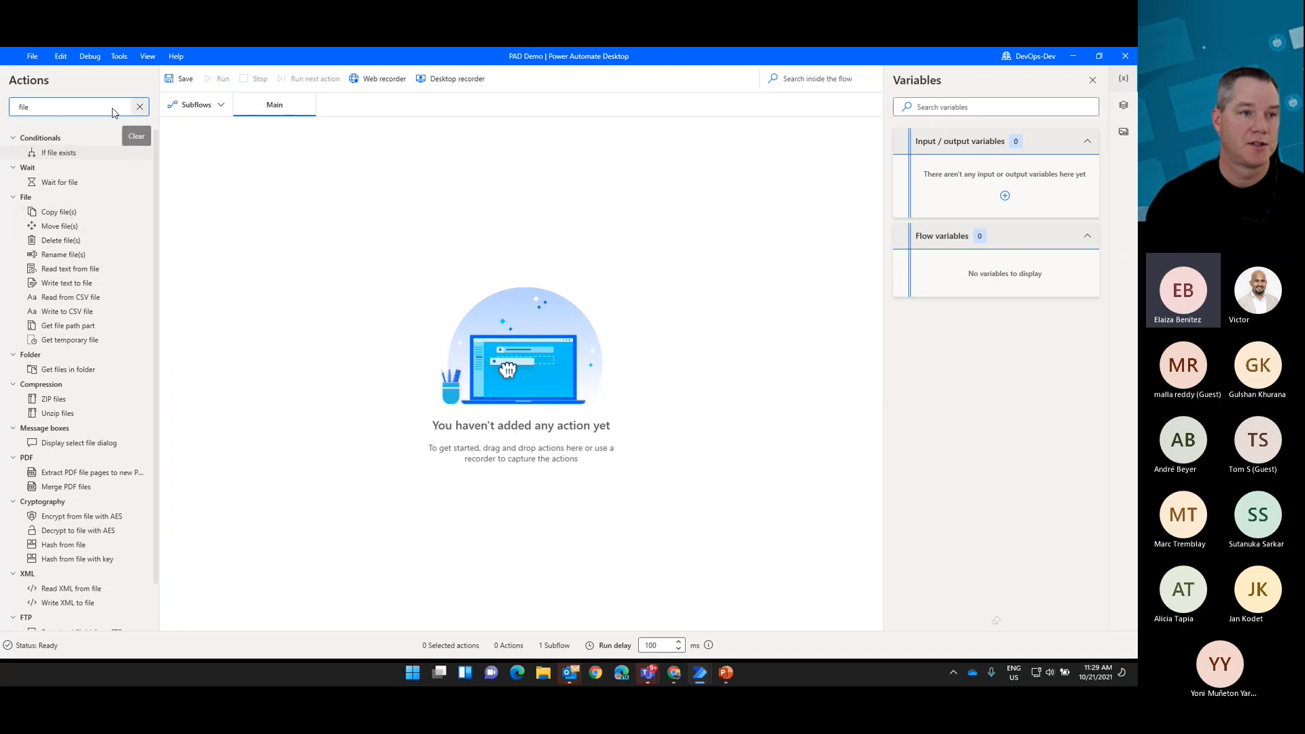
key(BackSpace)
key(BackSpace)
key(BackSpace)
key(BackSpace)
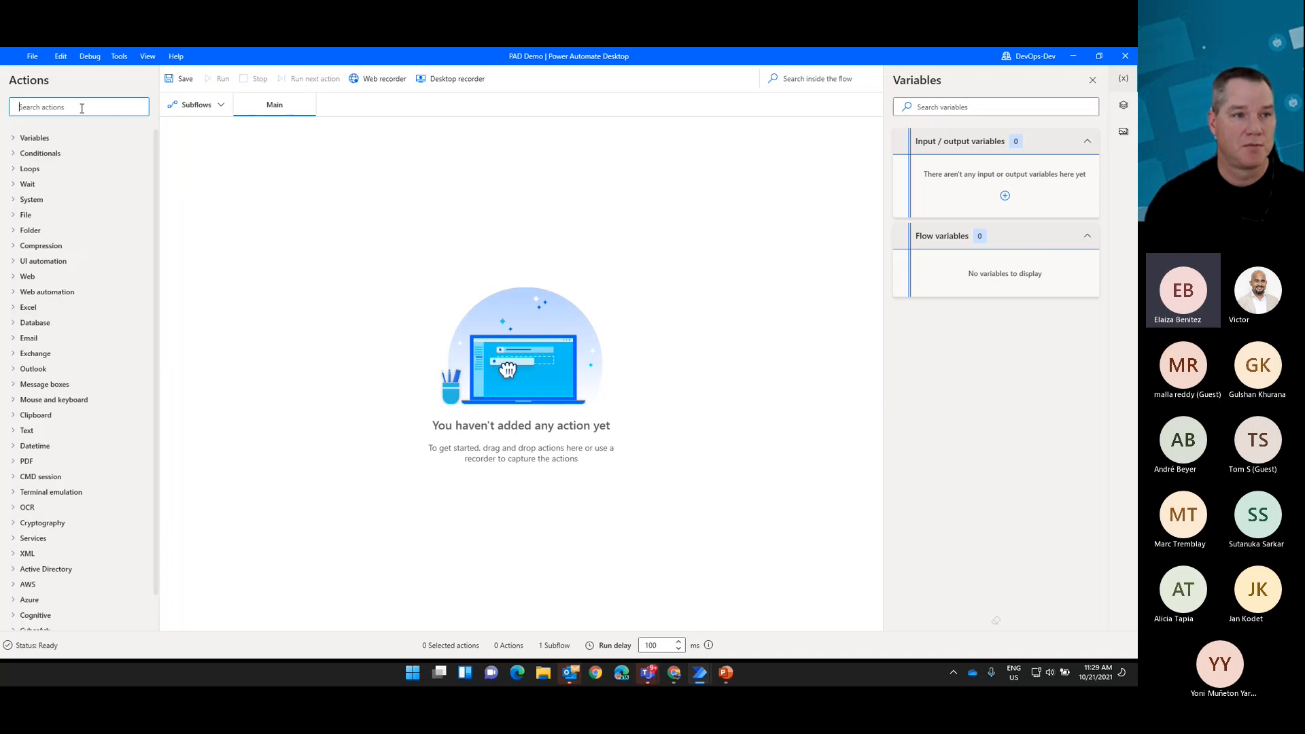
text(e)
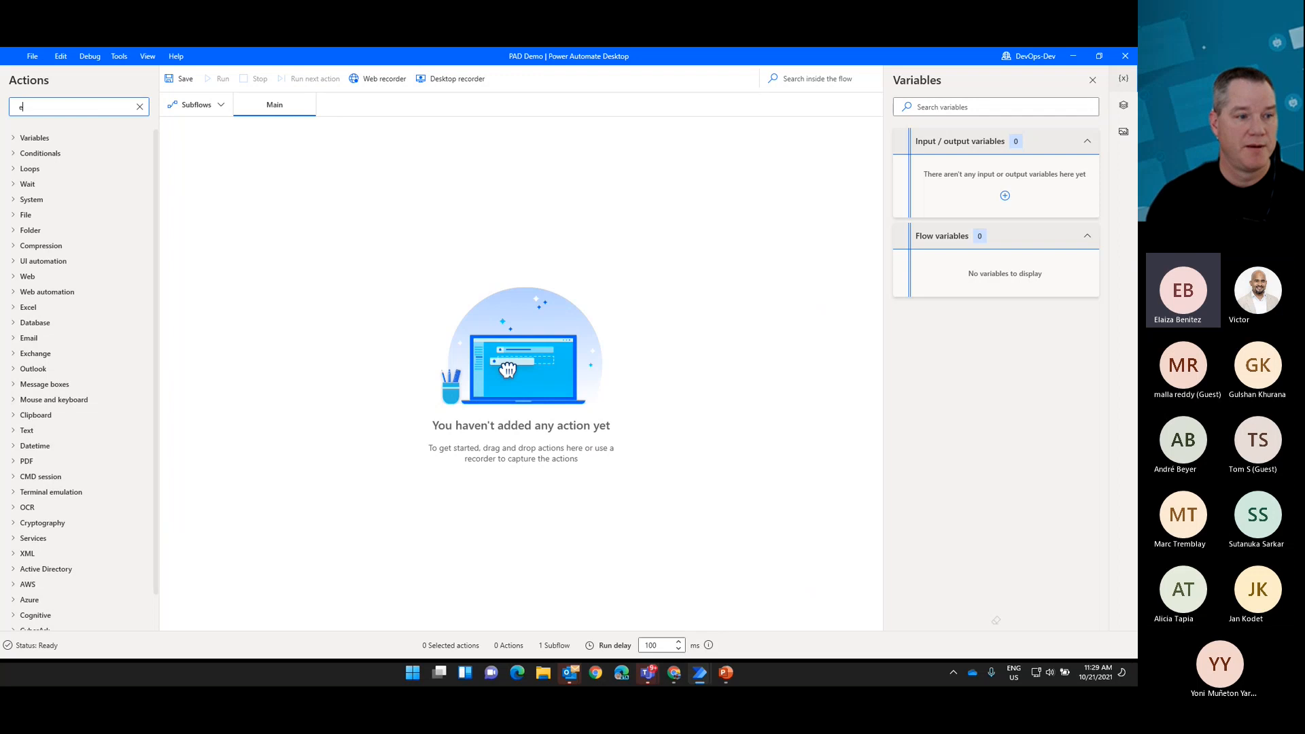
text(xcel)
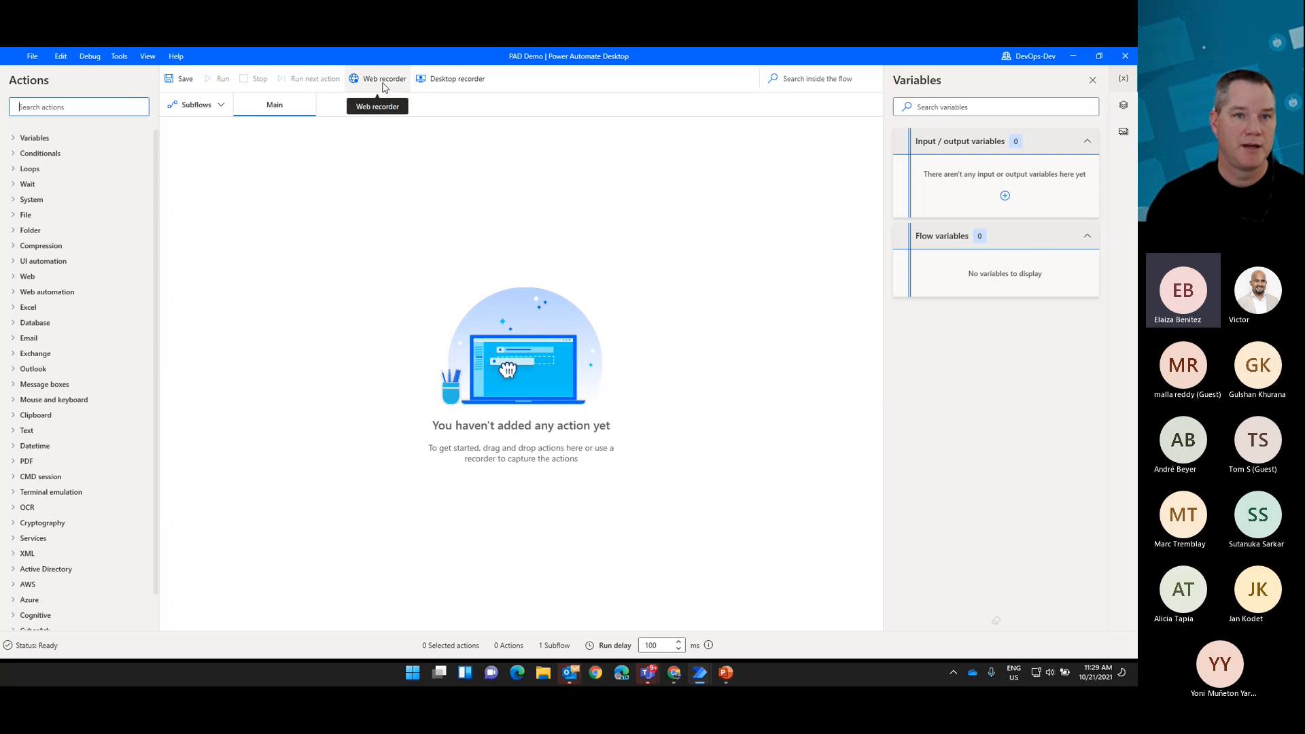
Step: Start the desktop recorder for the flow and minimize the PowerPoint presentation covering the desktop
click(450, 85)
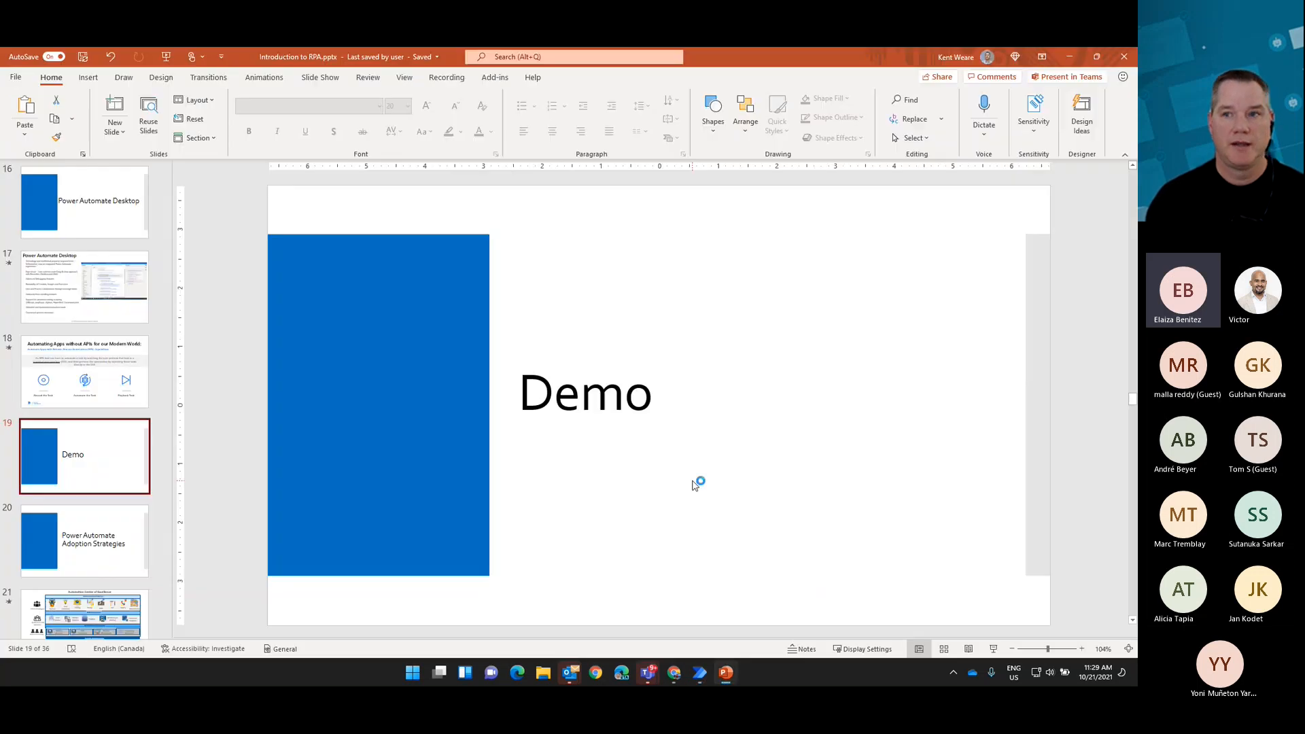
click(1071, 58)
click(1070, 53)
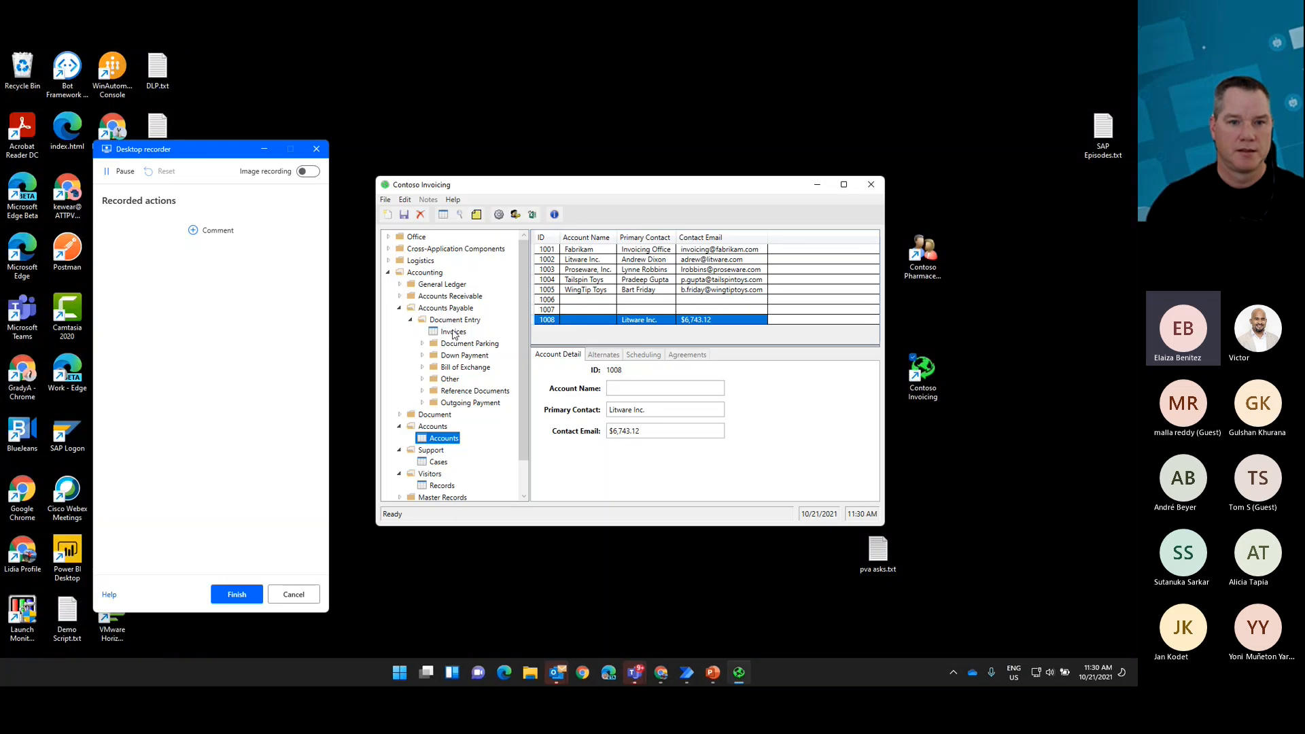
Step: Record opening Invoices under Accounts Payable > Document Entry in Contoso Invoicing and creating a new record
click(453, 332)
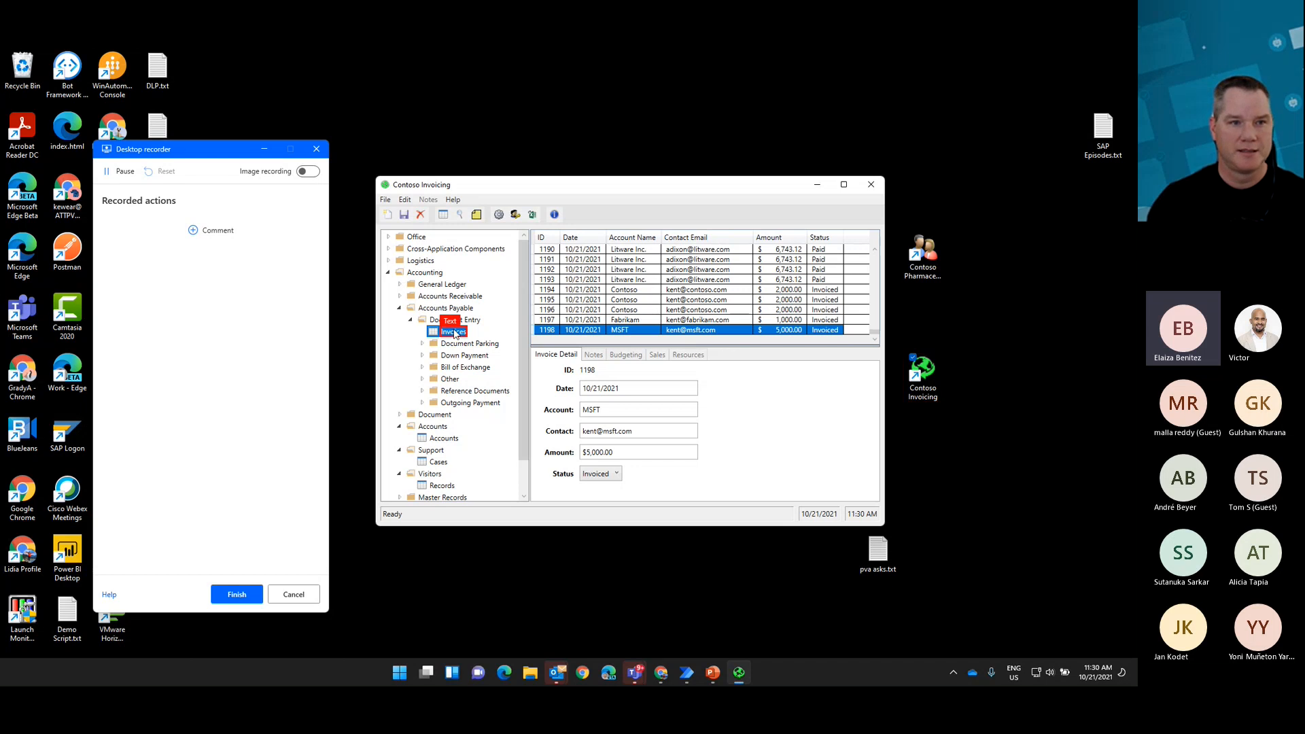
click(454, 332)
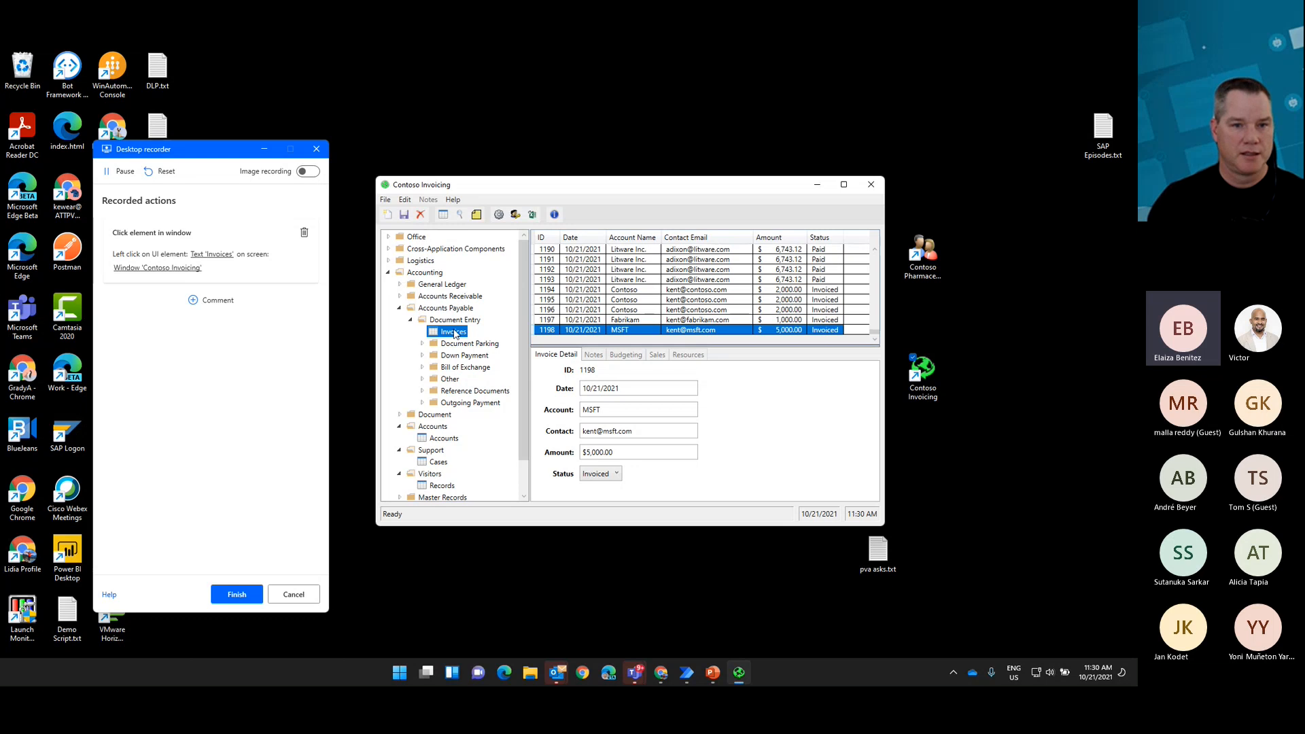
click(386, 217)
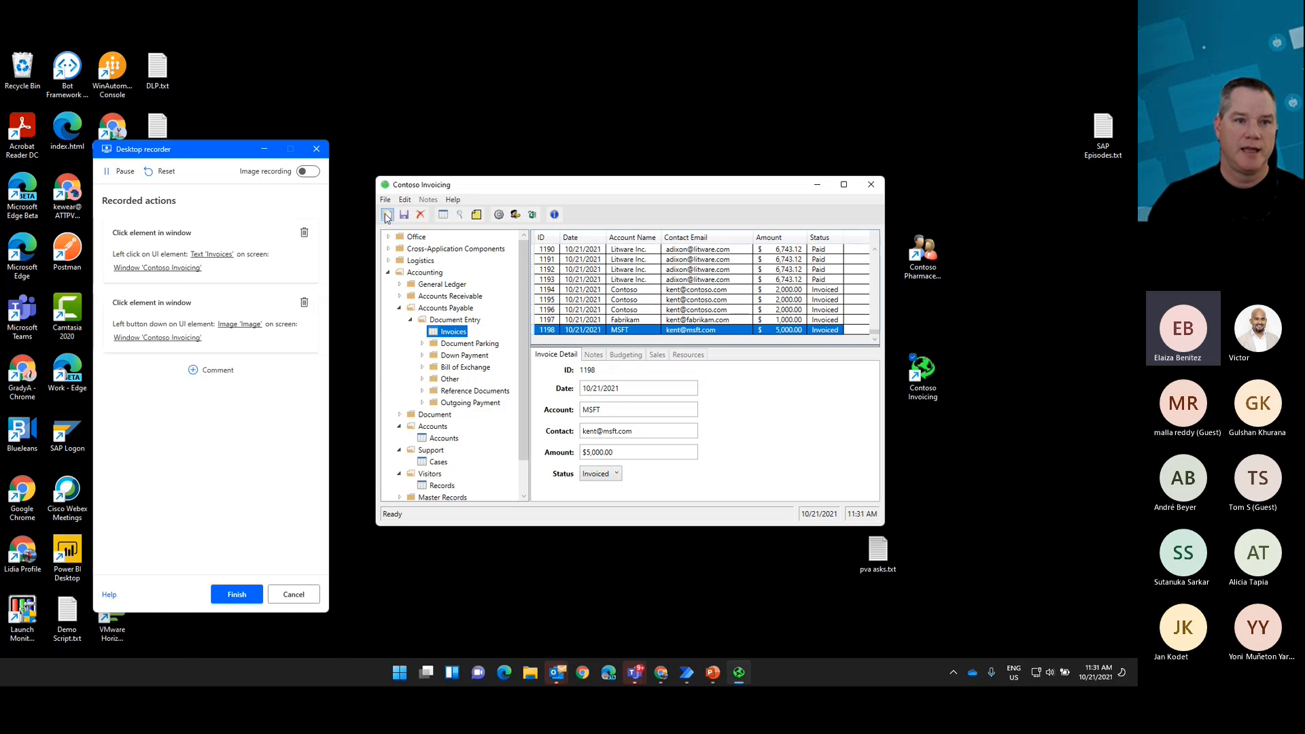
Step: Fill in the new invoice with account Fabrikam, the contact's e-mail and an amount of 2000
click(592, 410)
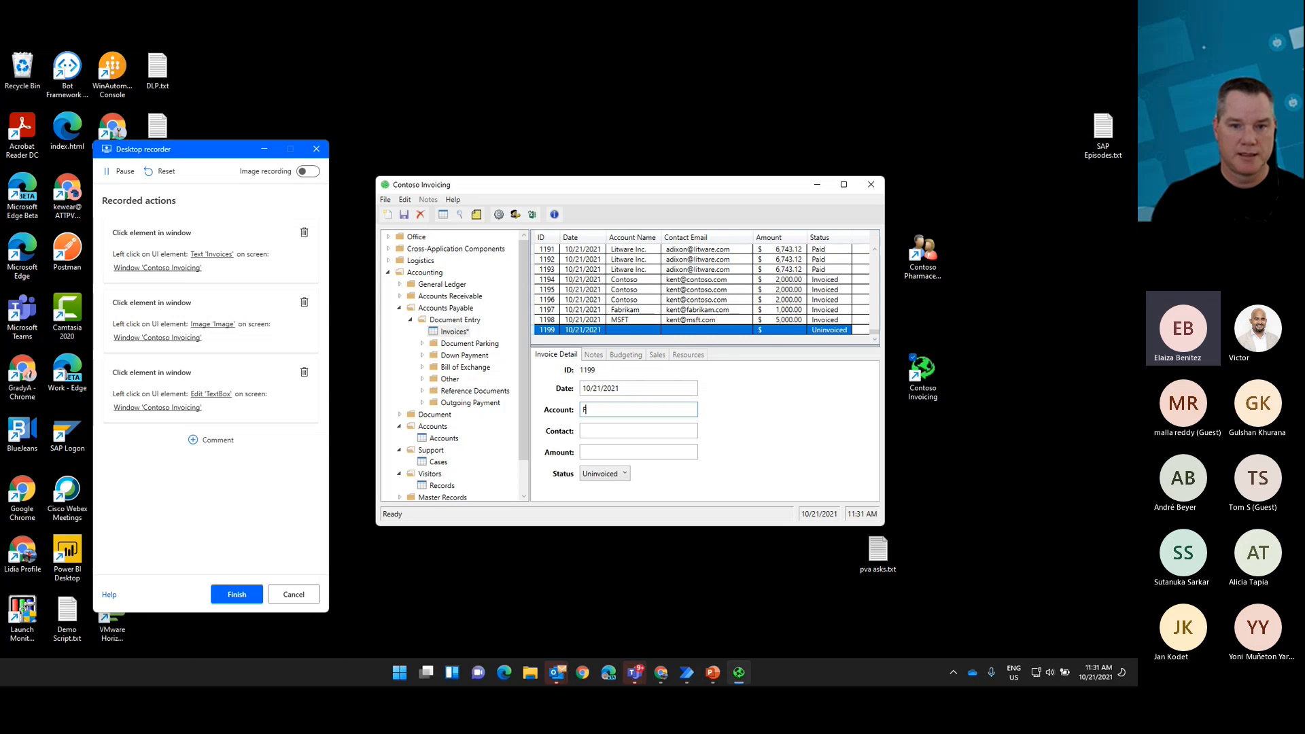
text(Fabrikam)
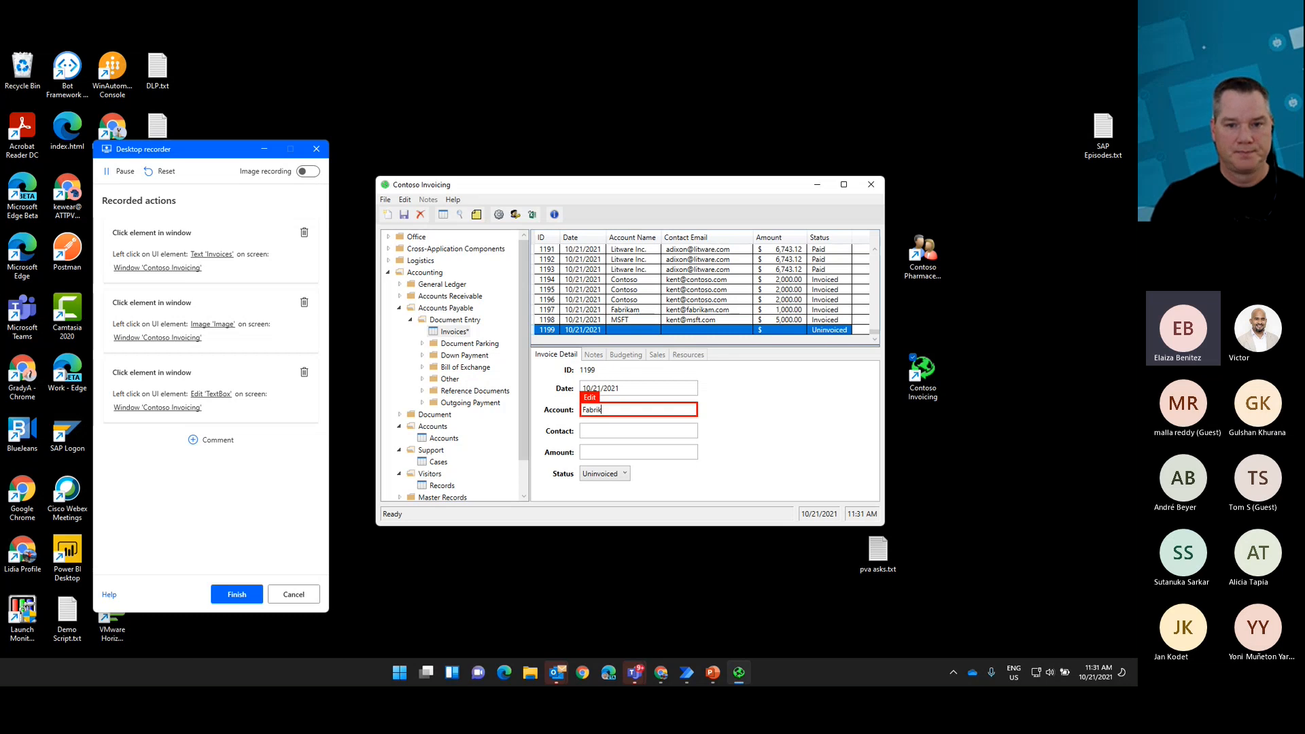
click(611, 430)
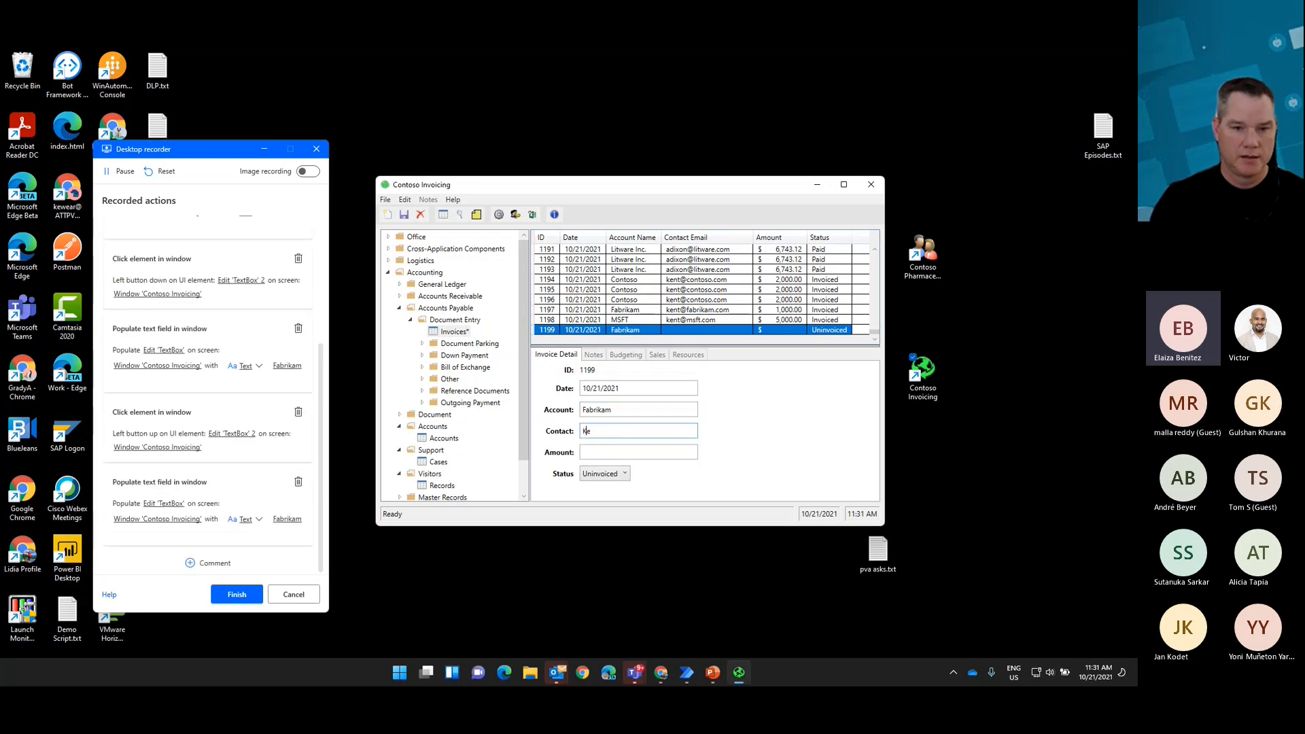
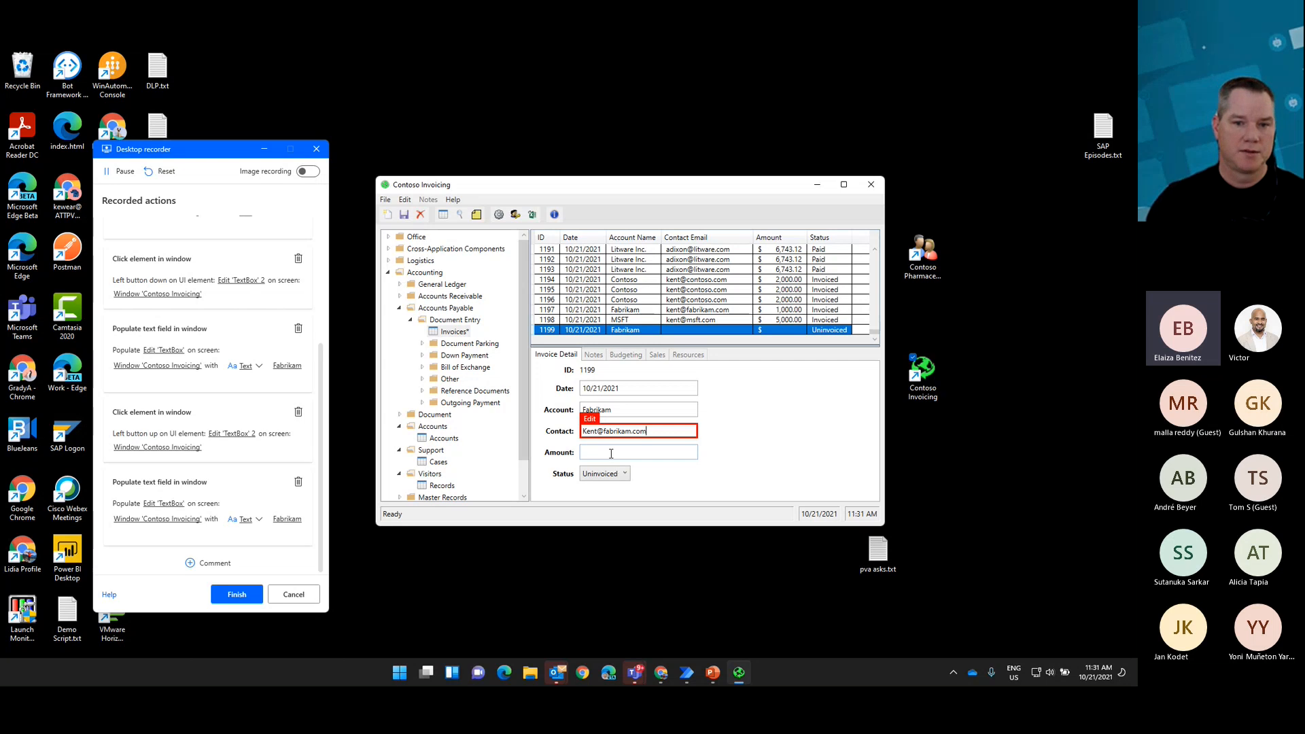
click(611, 451)
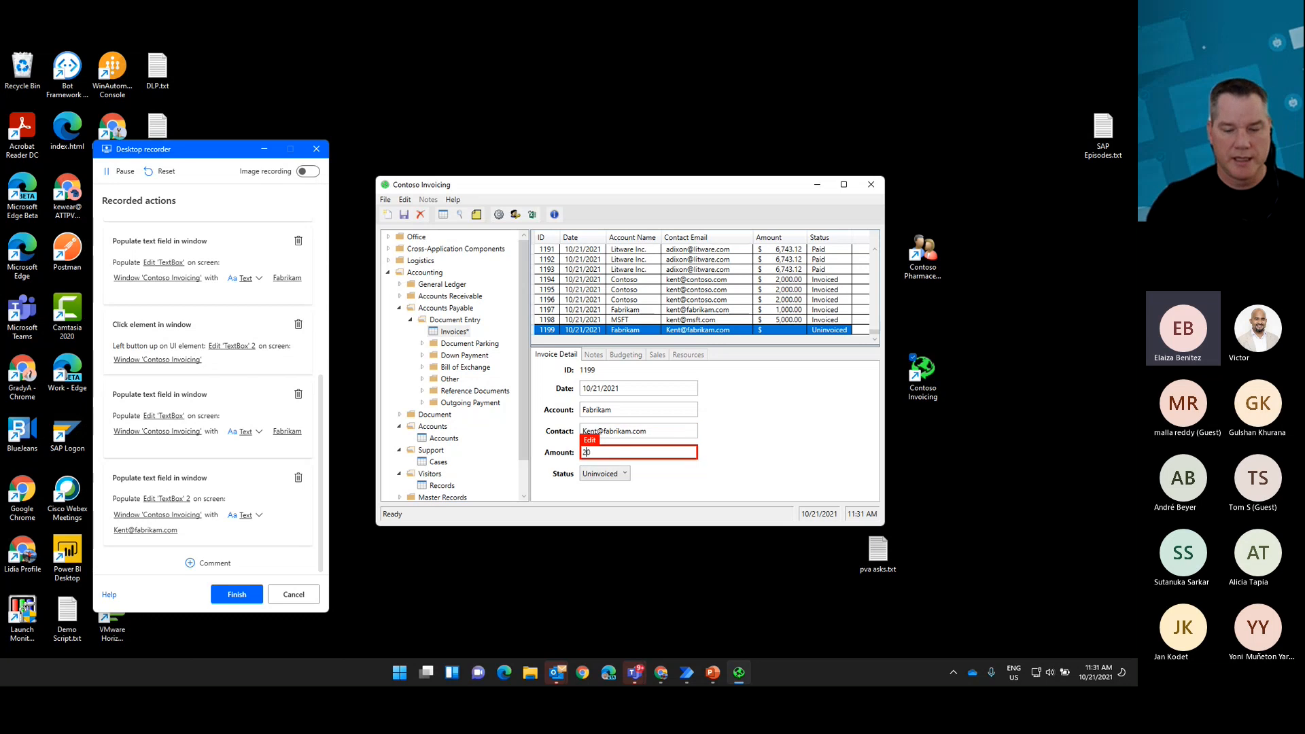
text(00)
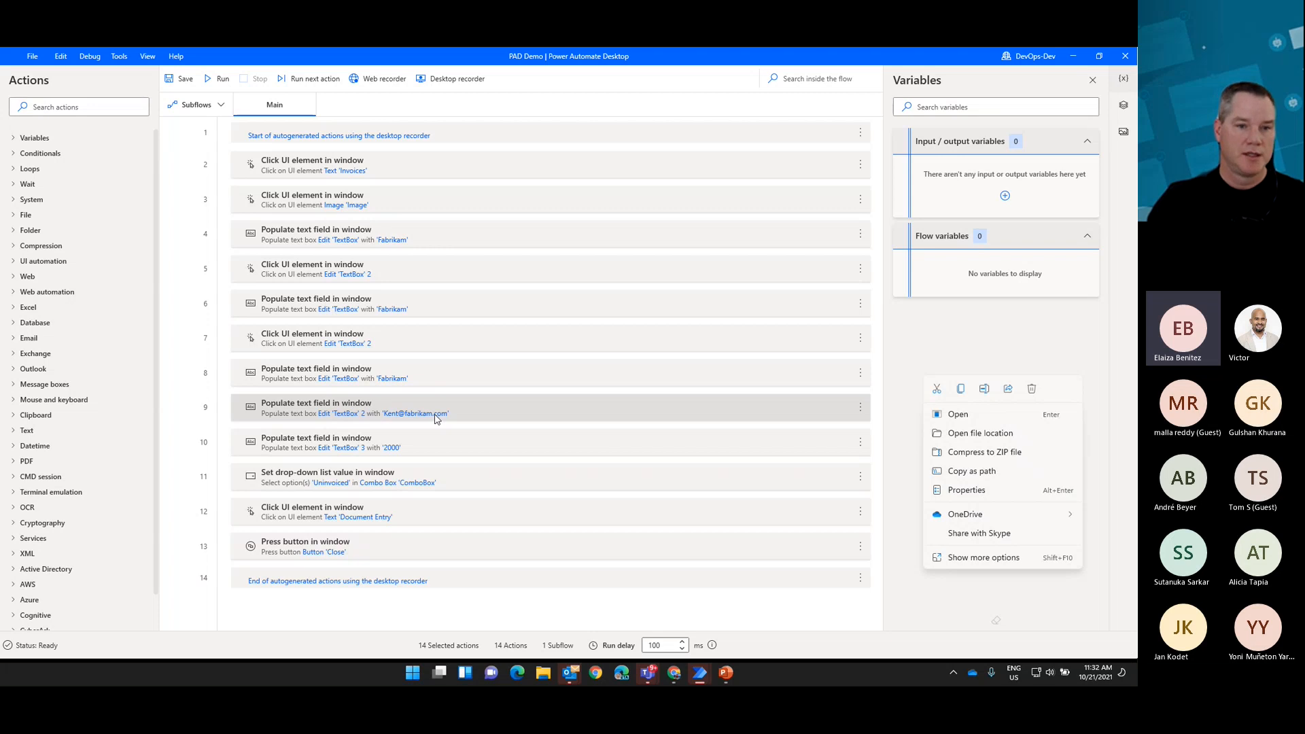
Step: Close the PAD Demo designer without saving and switch to the designer of the existing Demo flow
click(1125, 60)
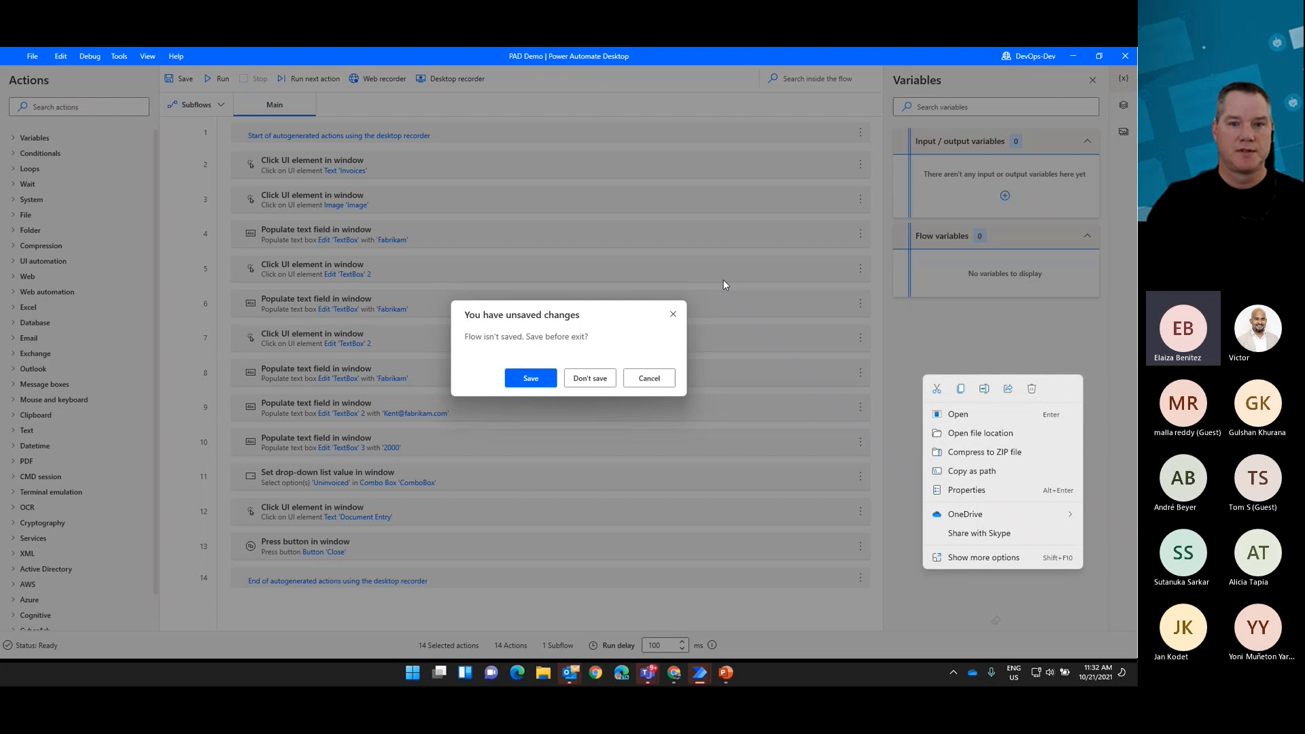
click(593, 375)
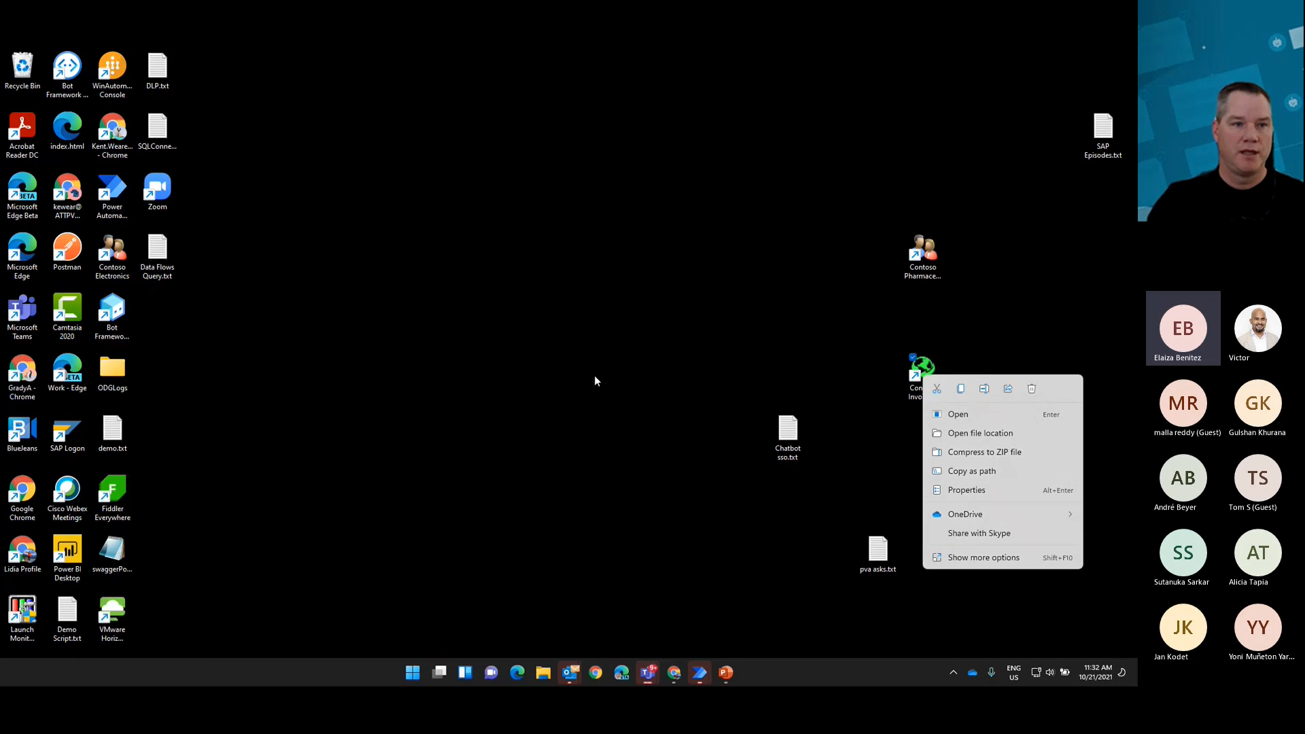
click(699, 674)
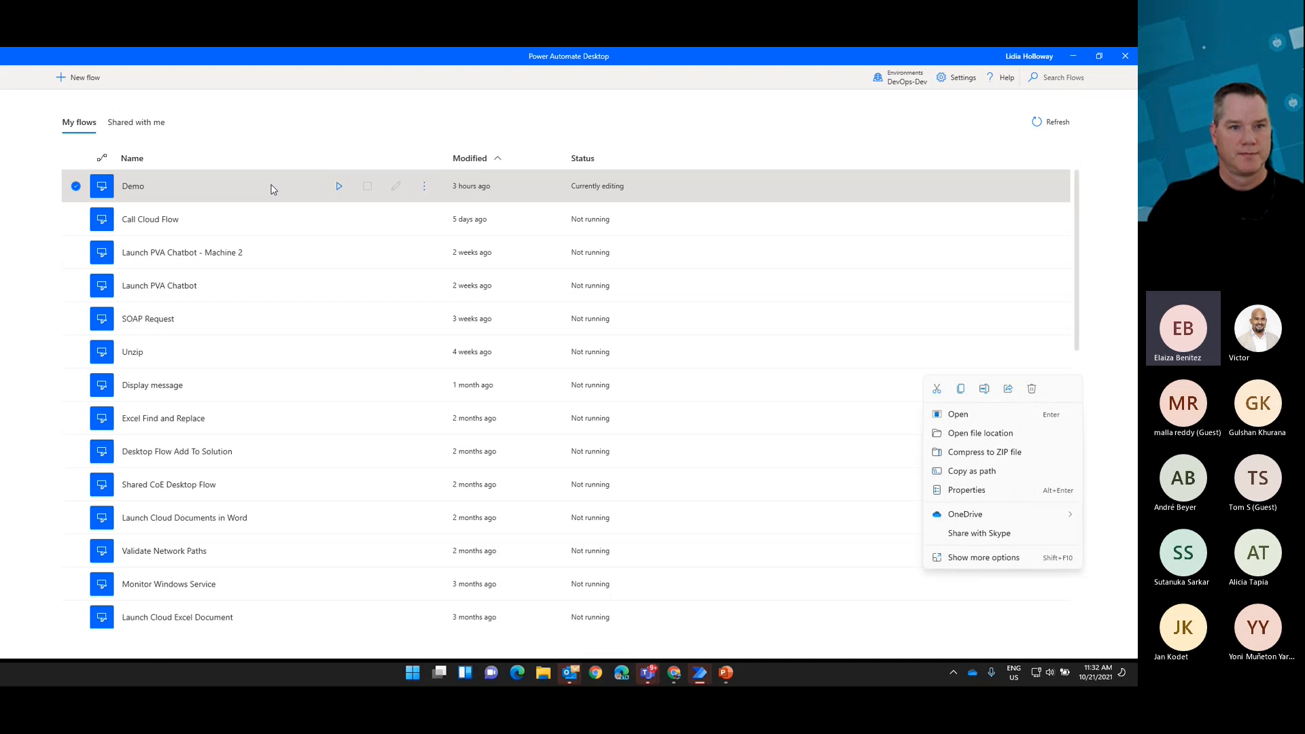
click(424, 188)
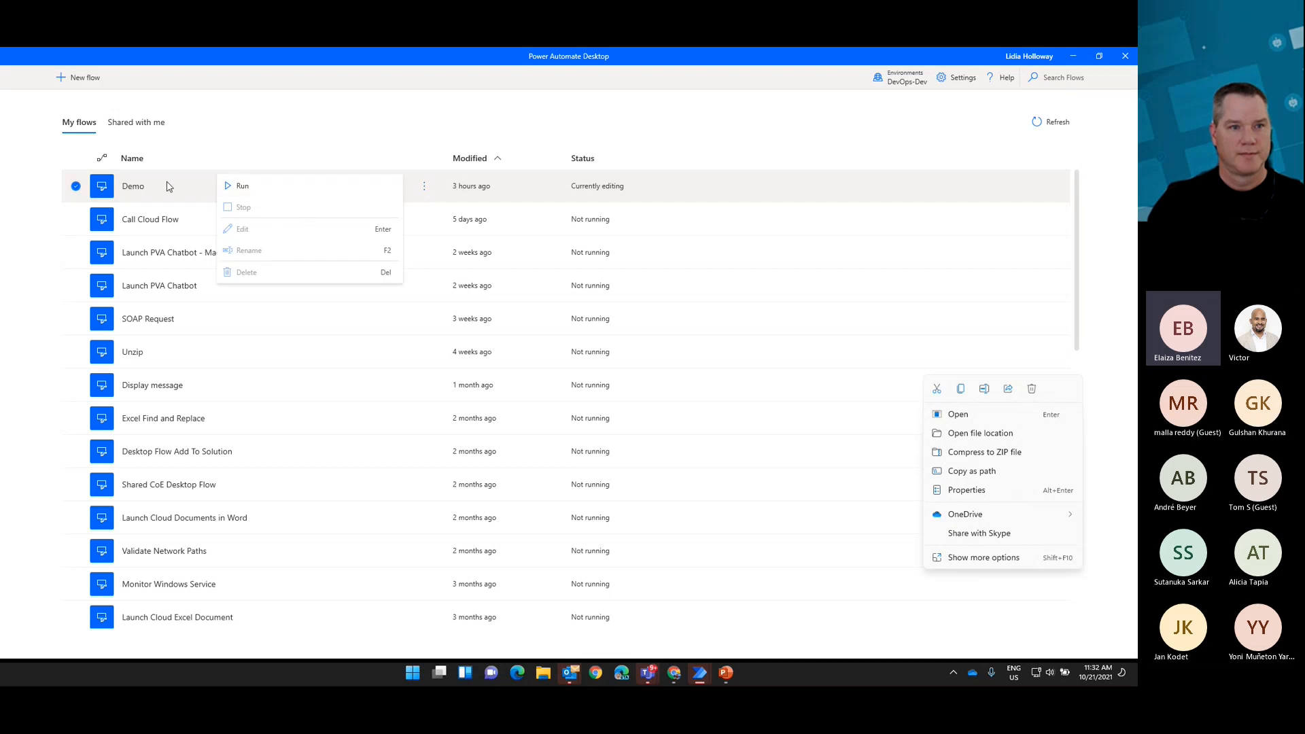
click(703, 674)
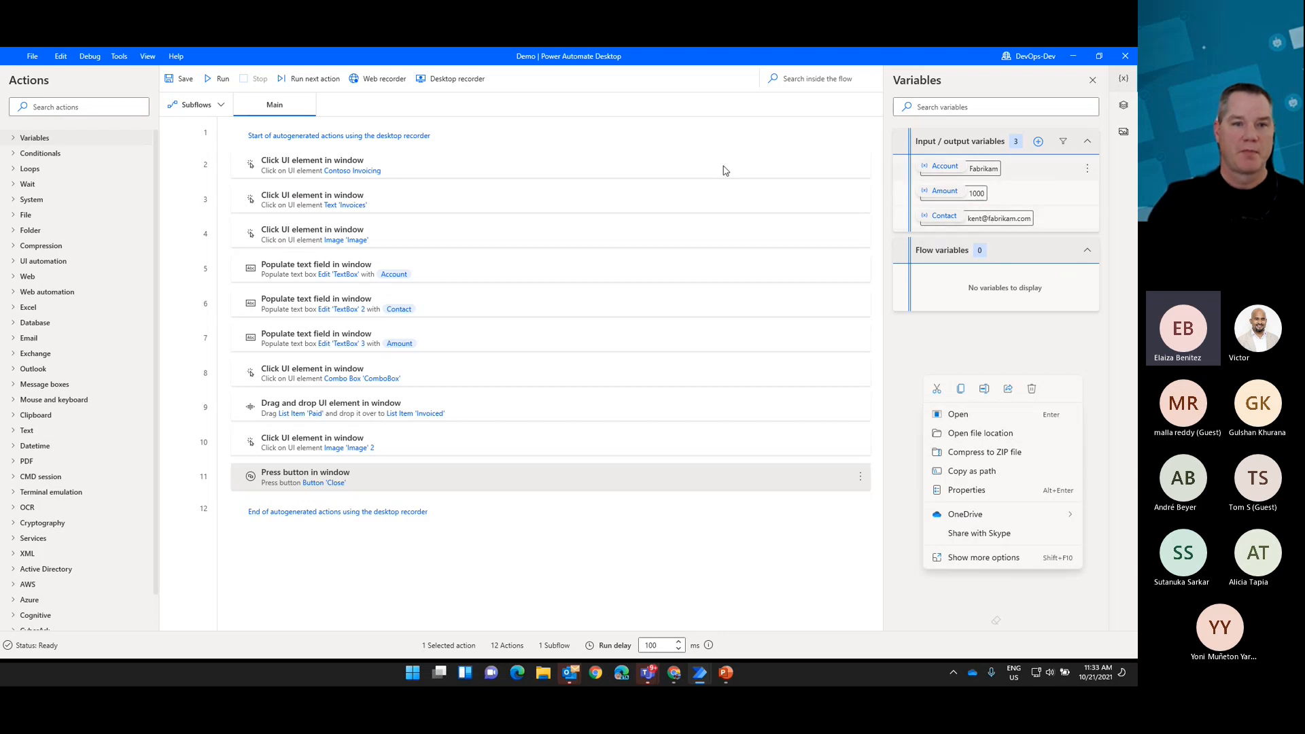
Step: Examine how the action filling the first invoice text box uses the Account variable and which variables it can pick, leaving it unchanged
double_click(427, 279)
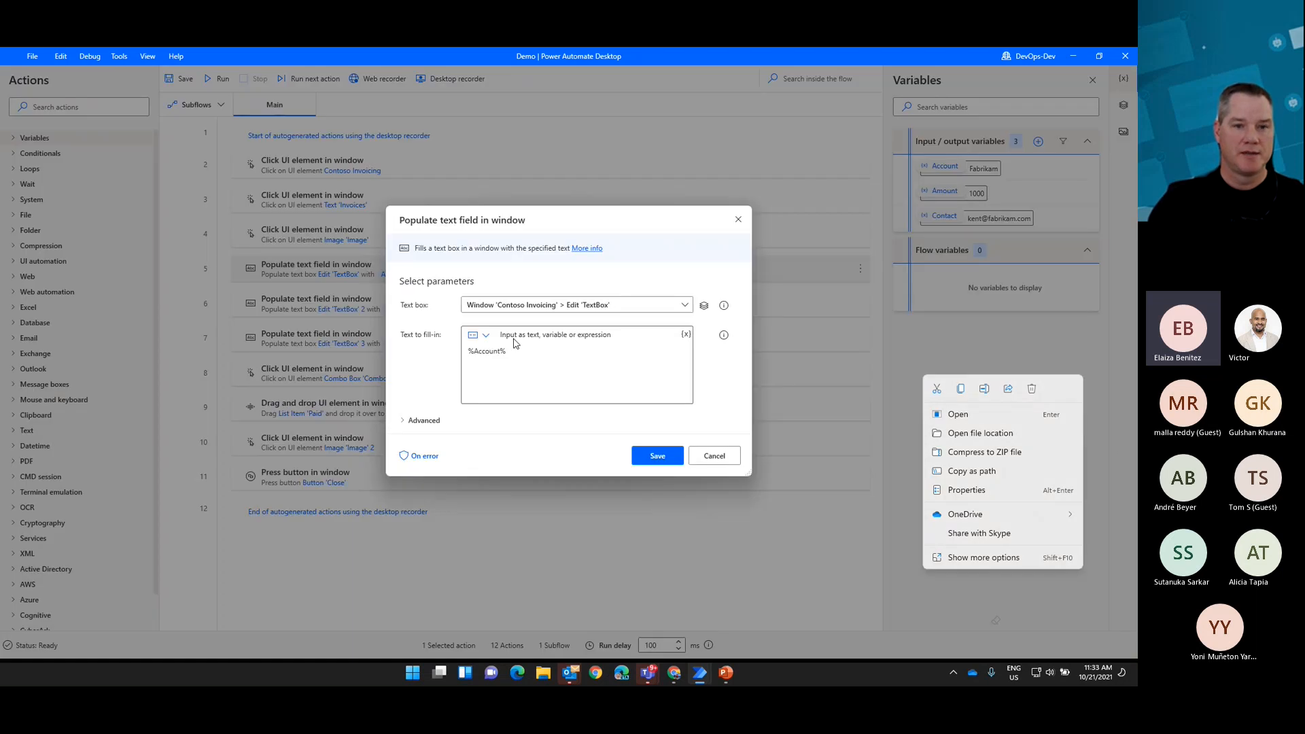
click(686, 335)
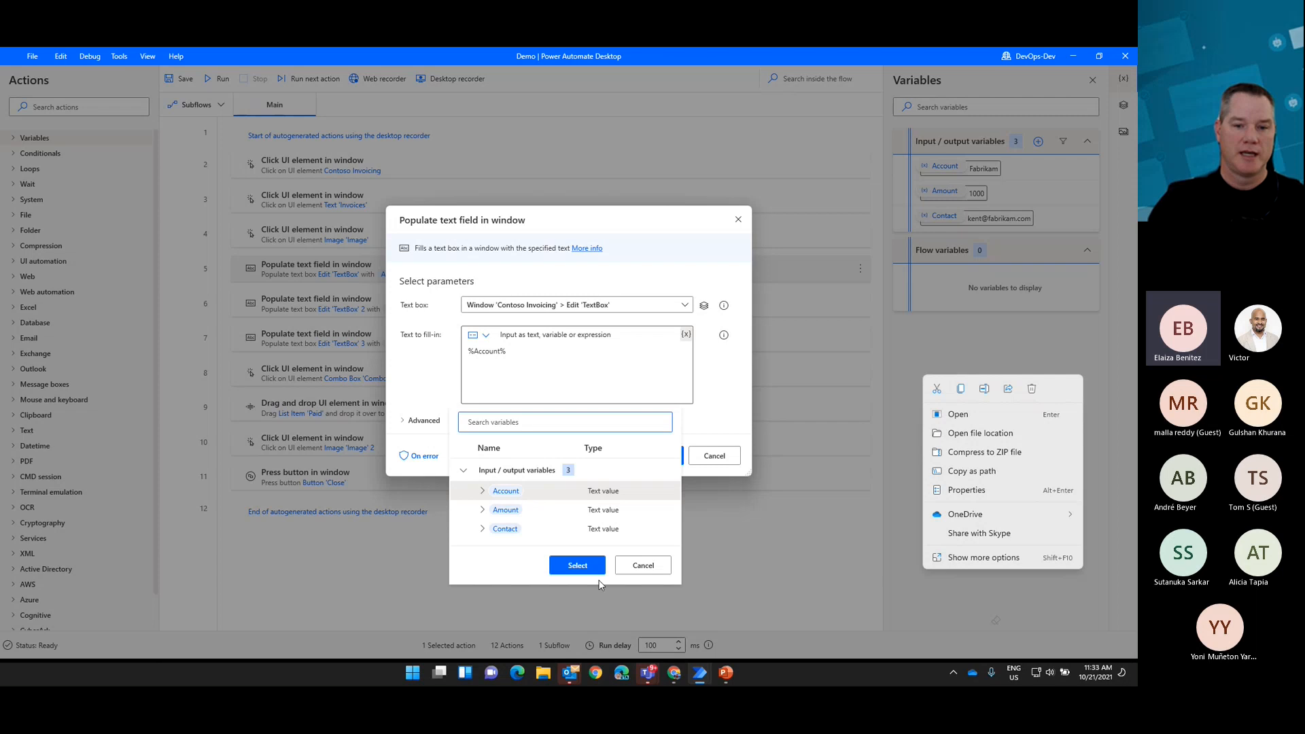
click(642, 565)
click(710, 457)
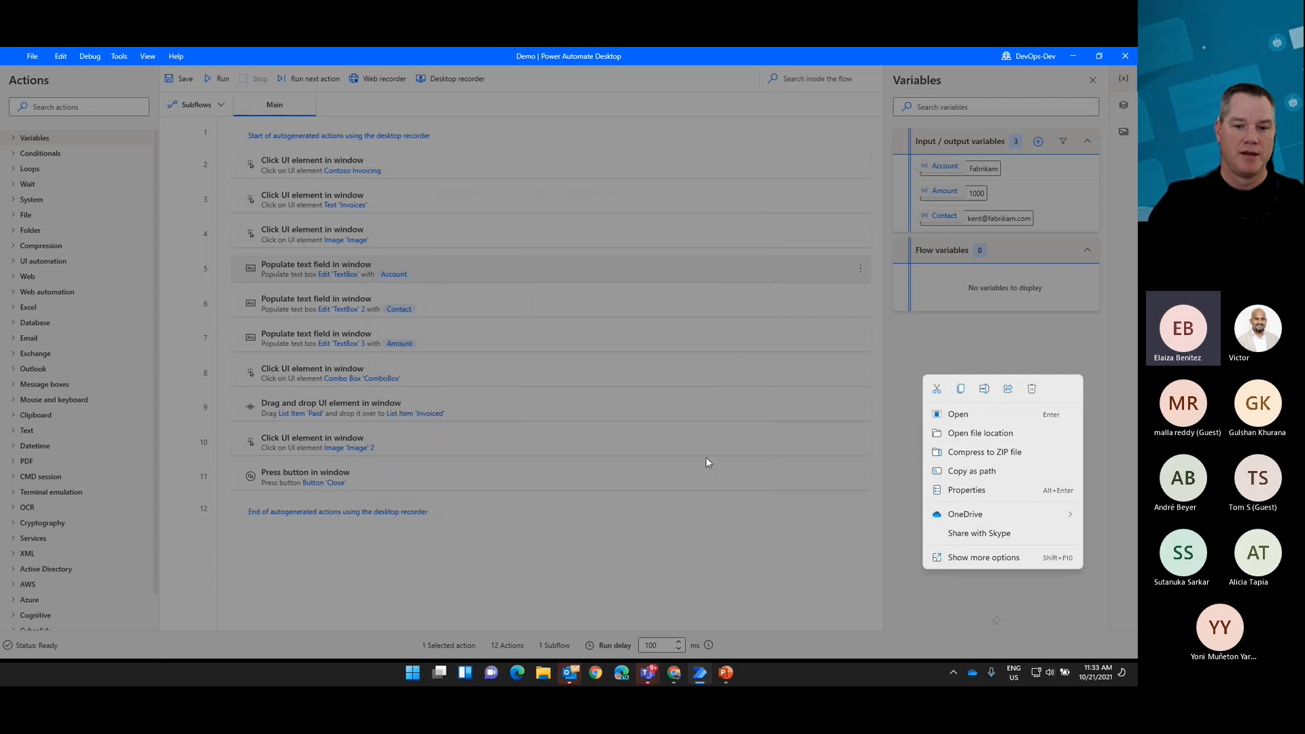
Step: Run the Demo flow through opening Invoices in Contoso Invoicing and creating a new invoice record
click(213, 83)
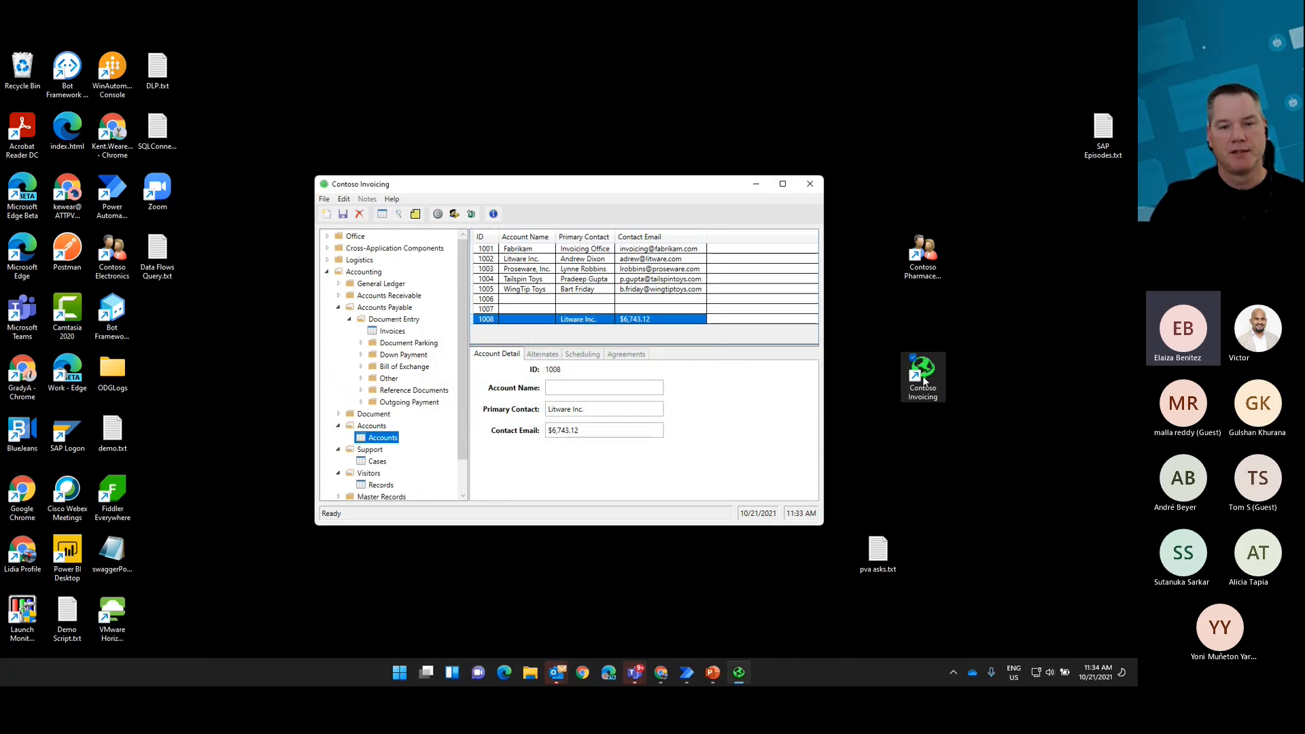
click(385, 331)
click(326, 215)
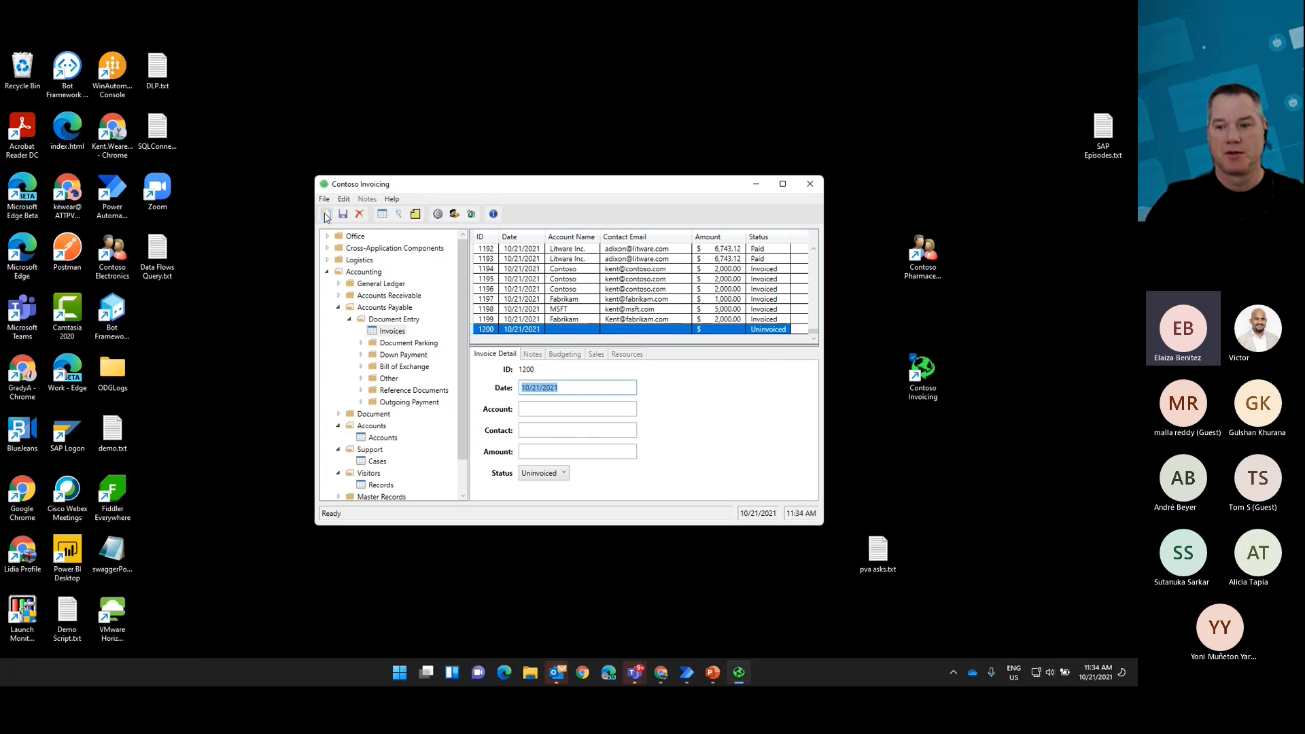
Step: Fill in the new invoice with account Fabrikam, the contact's e-mail and an amount of 1000
key(Tab)
text(Fabrikam)
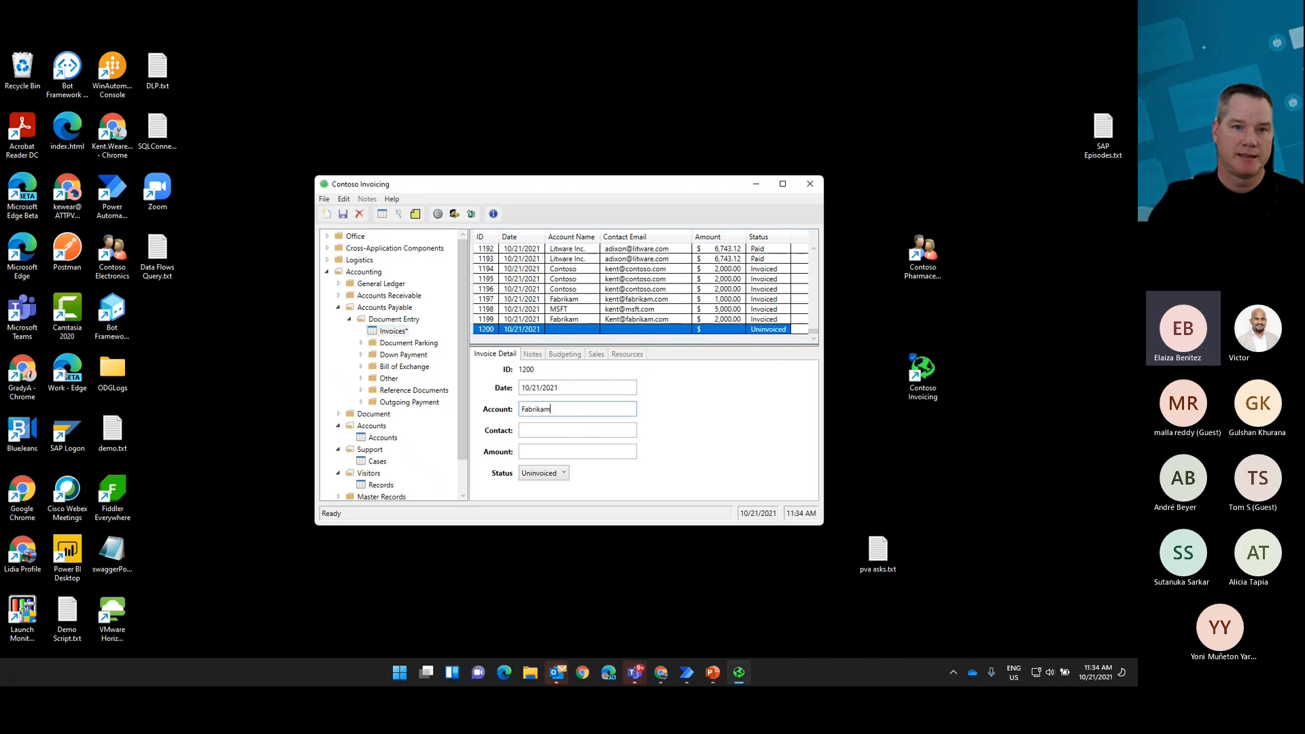
key(Tab)
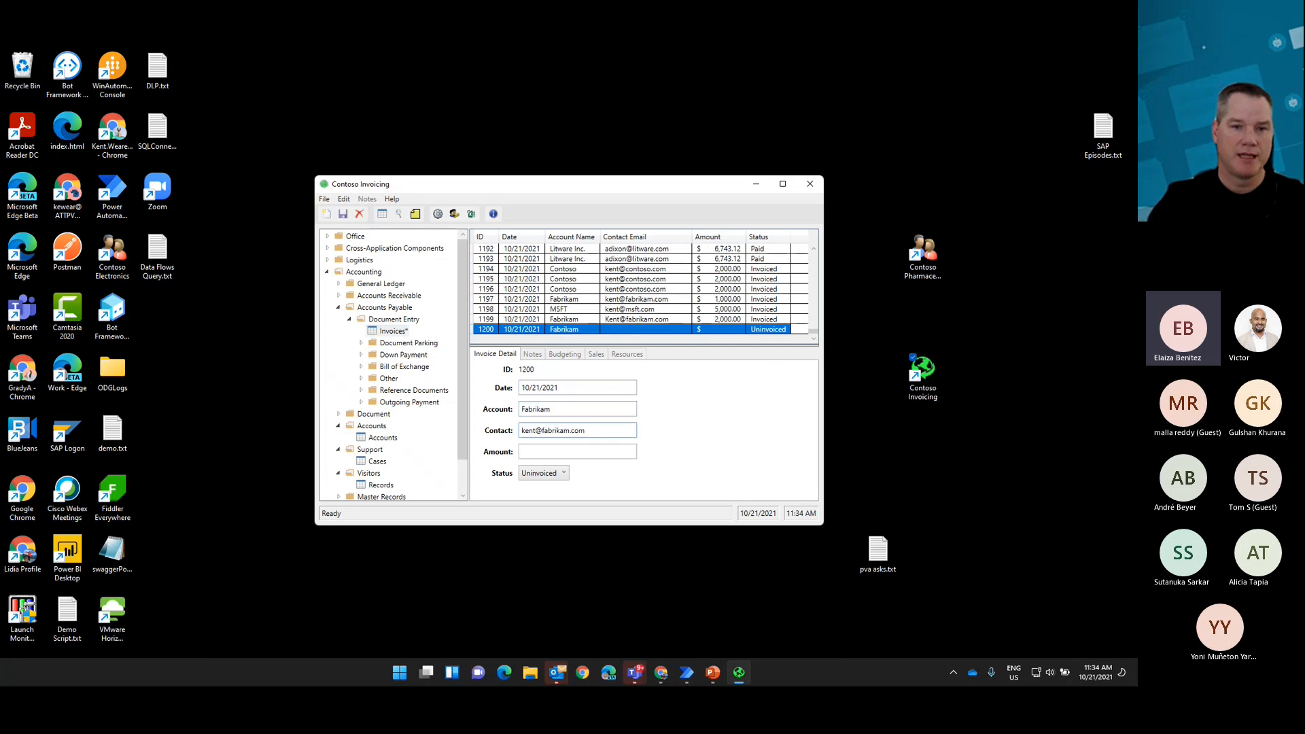
key(Tab)
text(1000)
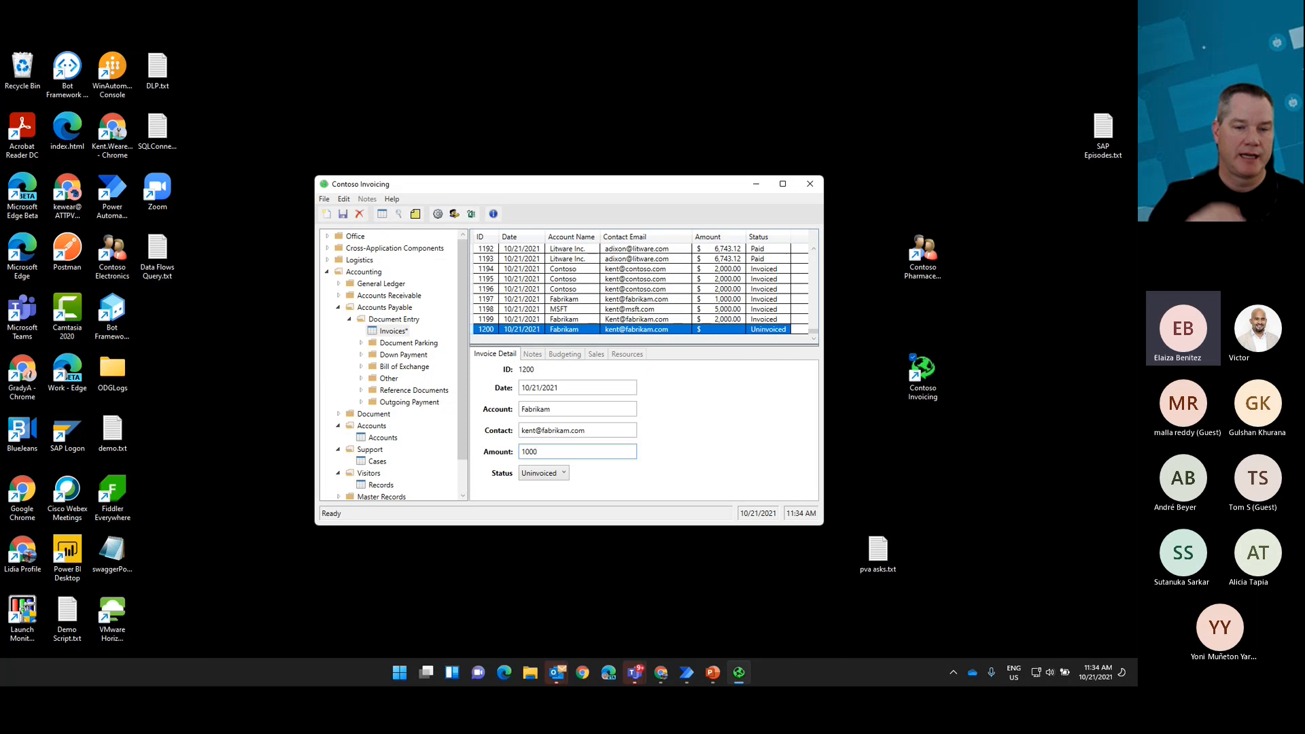
Step: Set the invoice status to Invoiced, save the record and close Contoso Invoicing
click(563, 473)
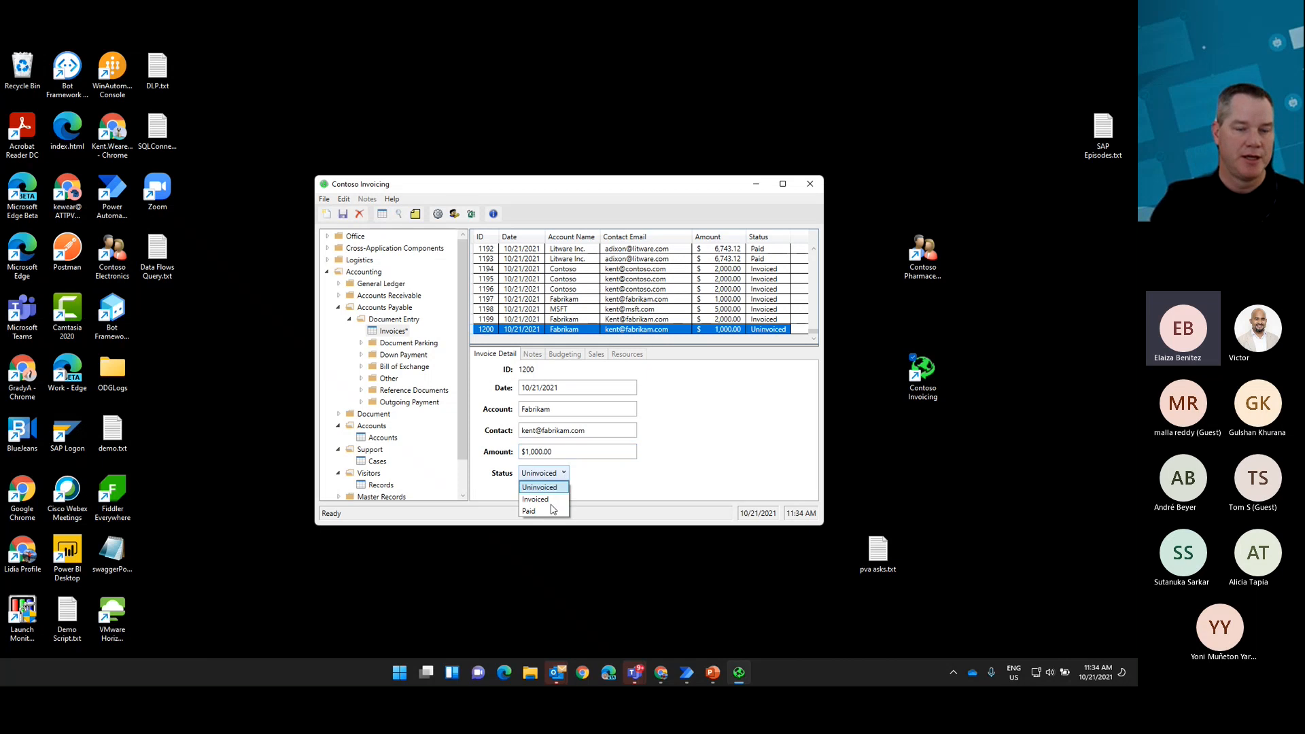
click(551, 498)
click(343, 214)
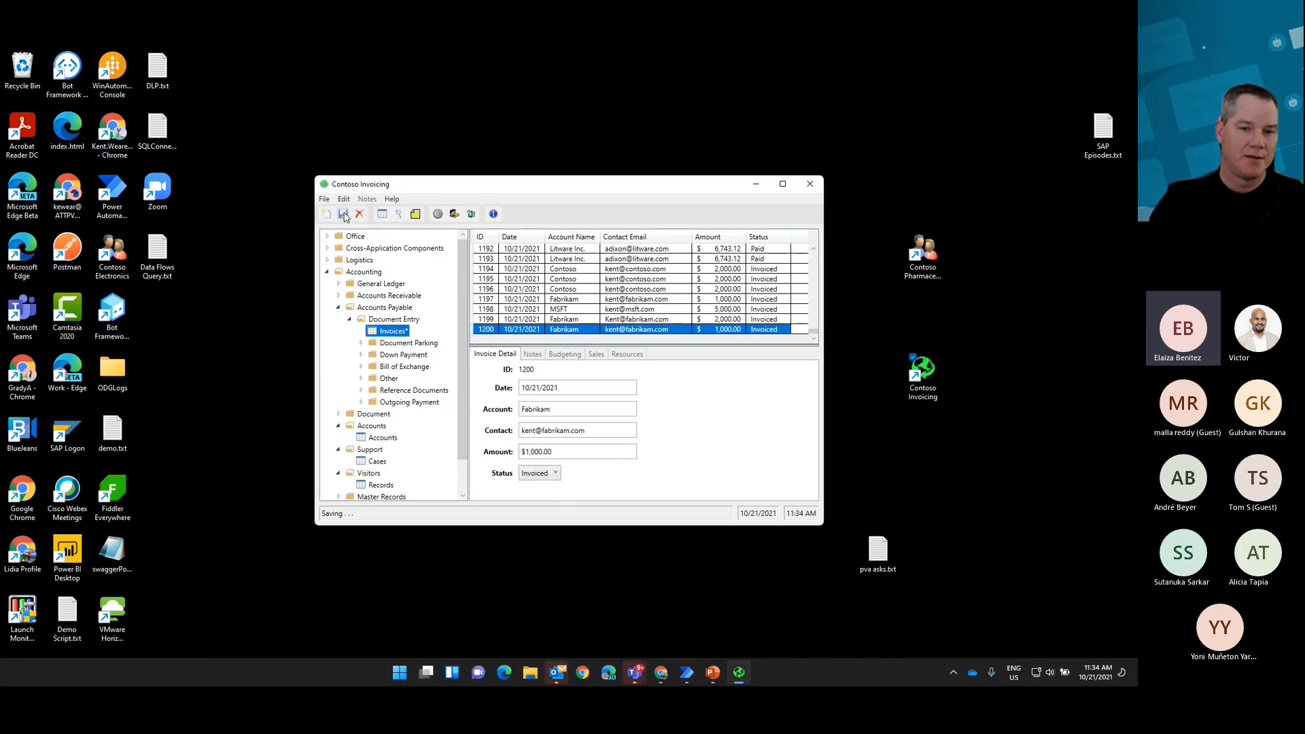
click(809, 183)
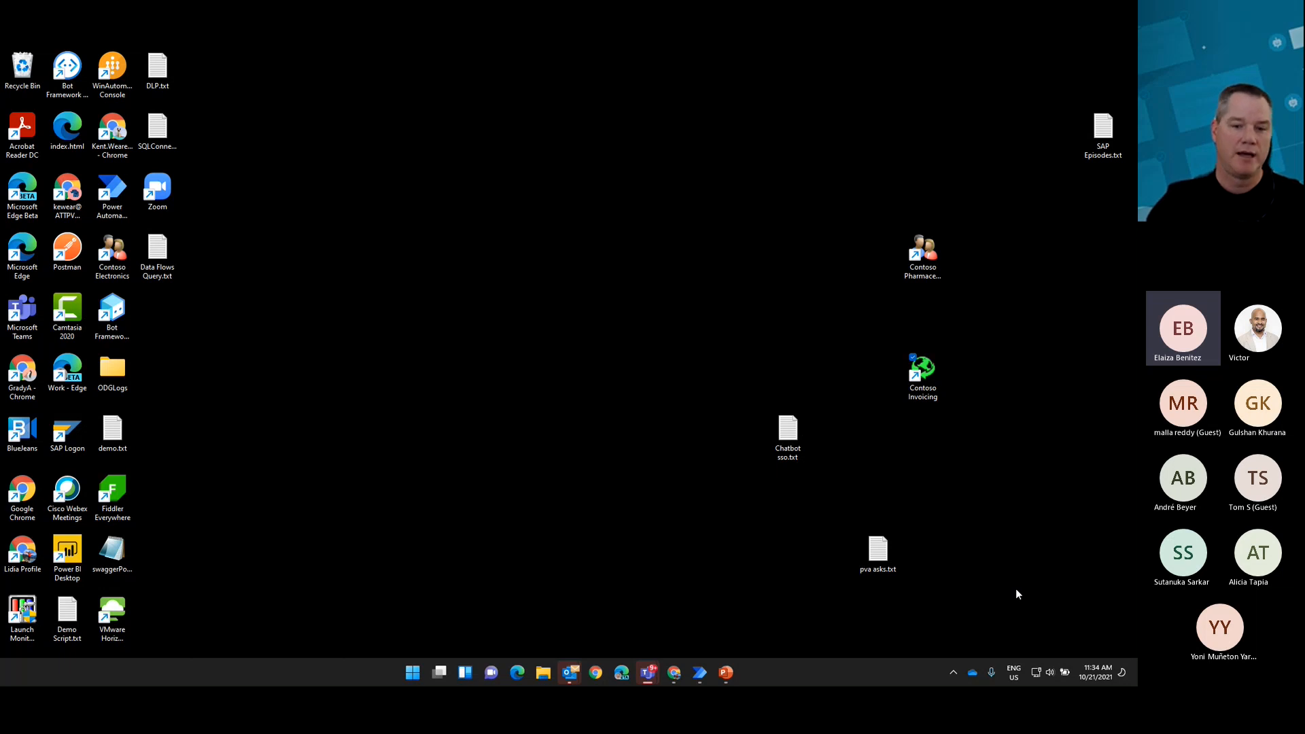
Step: Return to the Demo flow designer, then switch to the Power Automate web portal in Chrome
mouse_move(698, 673)
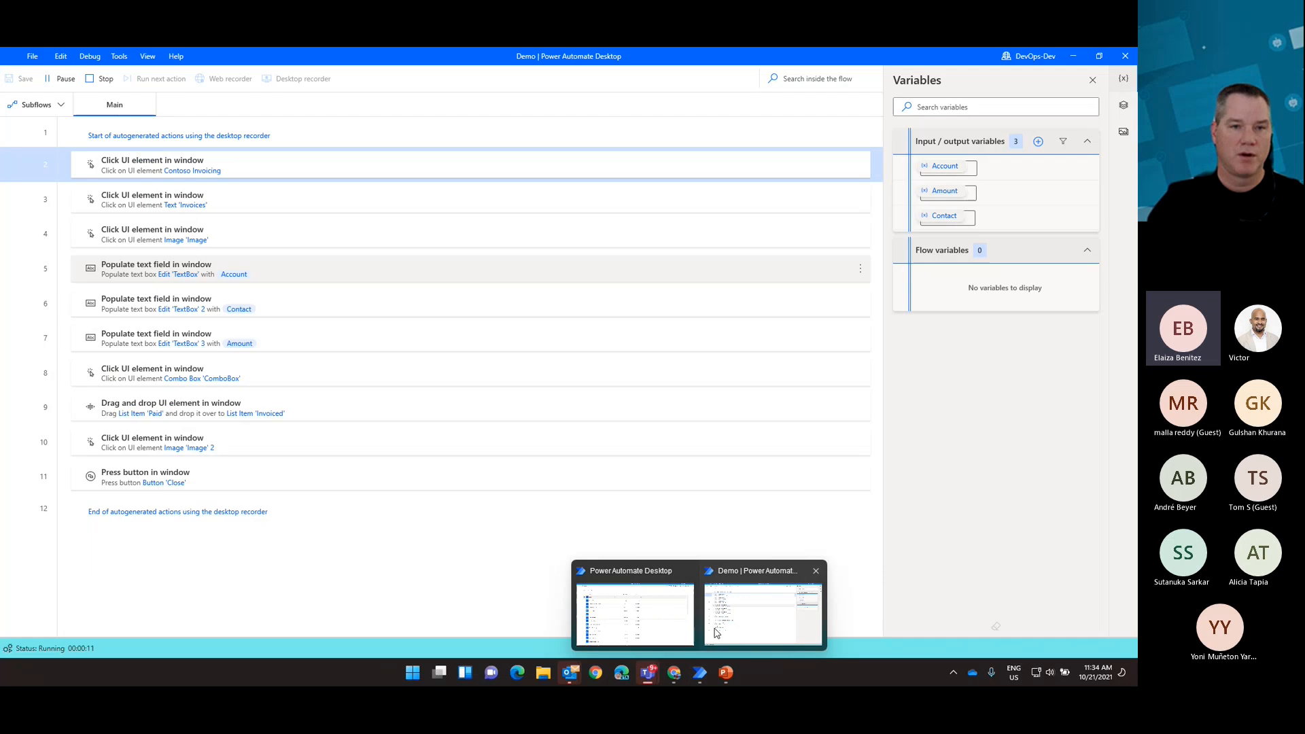
click(715, 632)
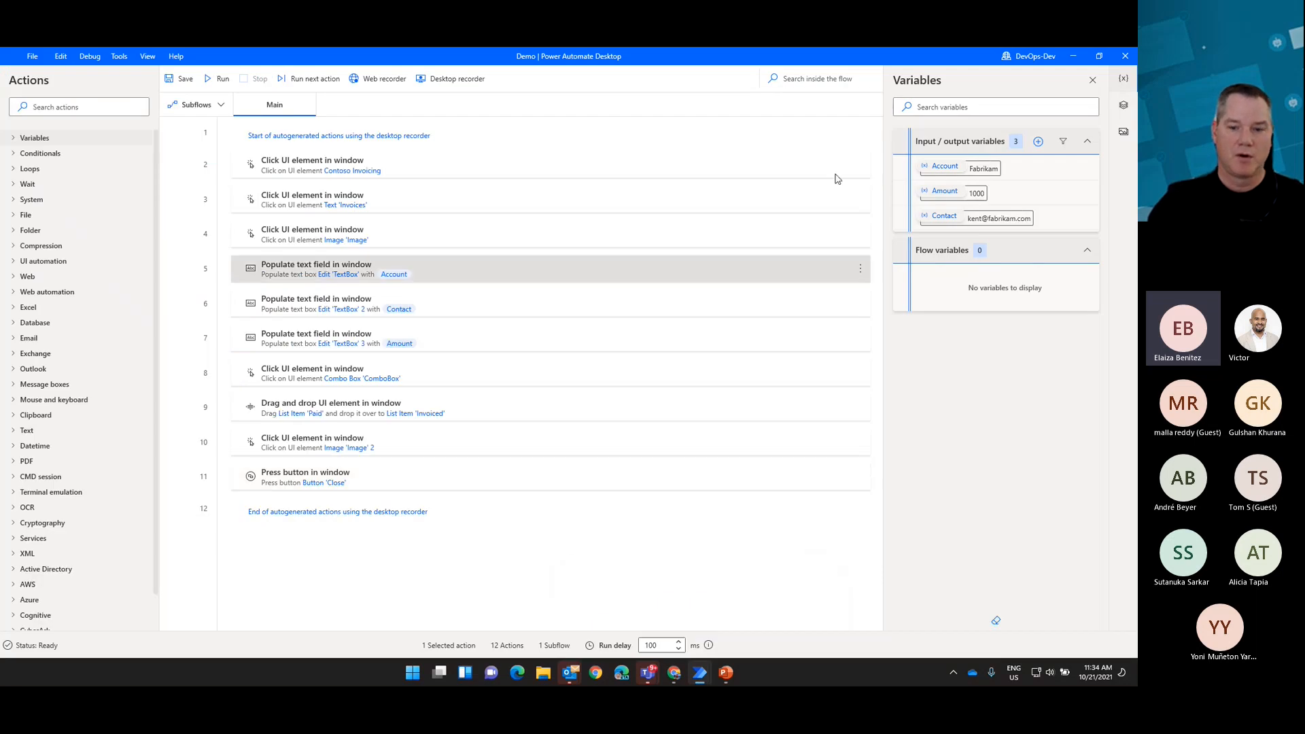
click(674, 672)
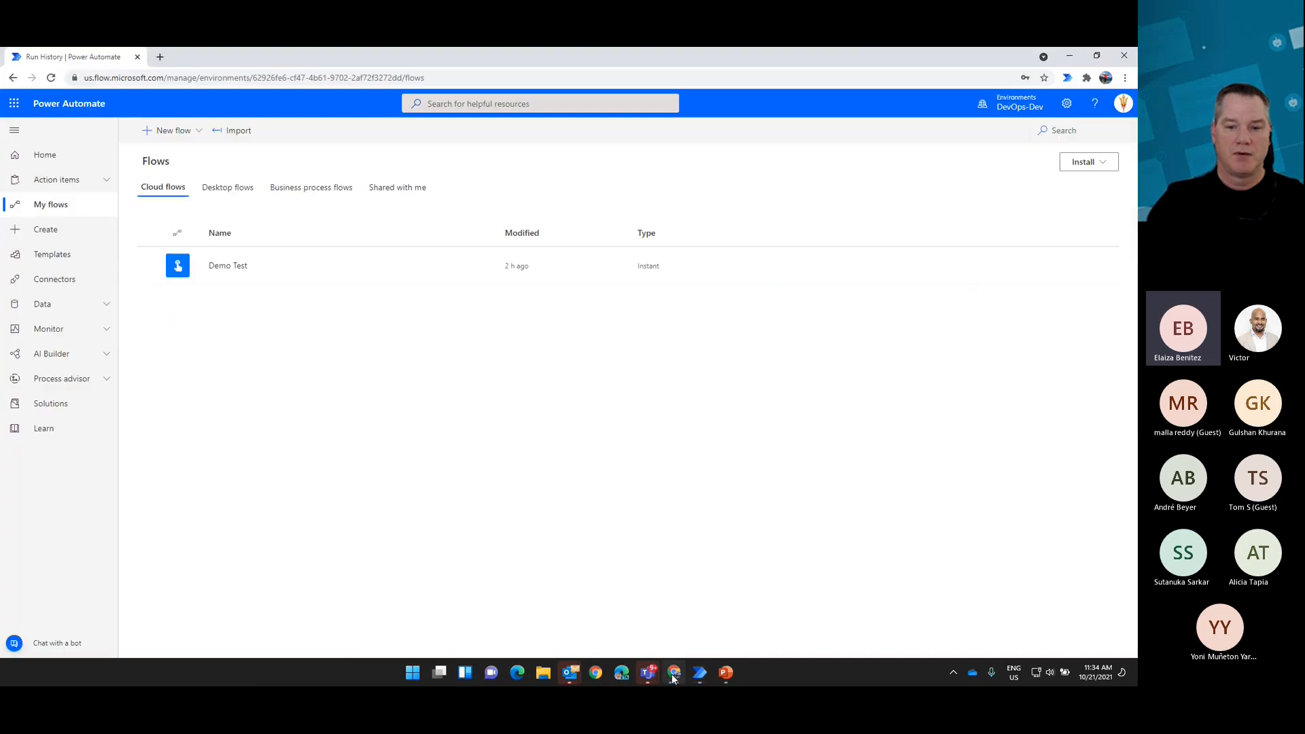
Step: Create an instant cloud flow named Pad Demo that uses the Manually trigger a flow trigger
click(171, 141)
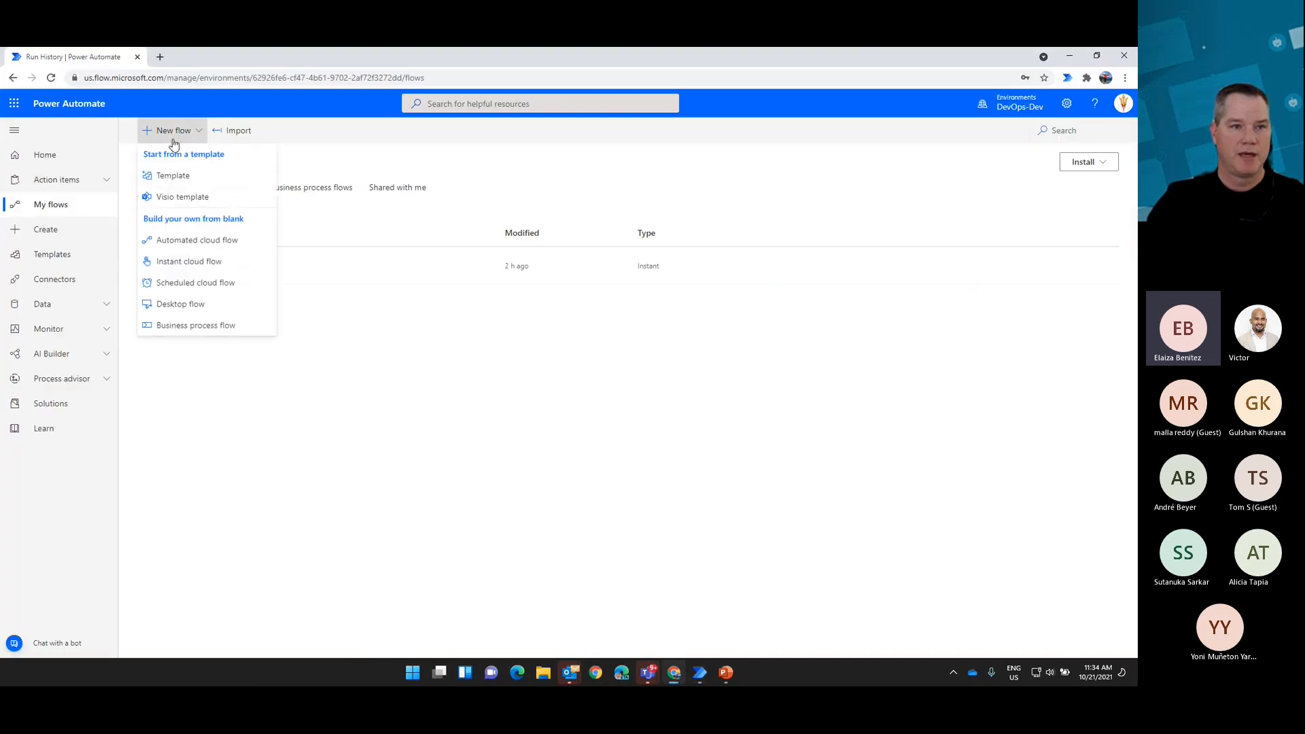
click(197, 265)
click(607, 267)
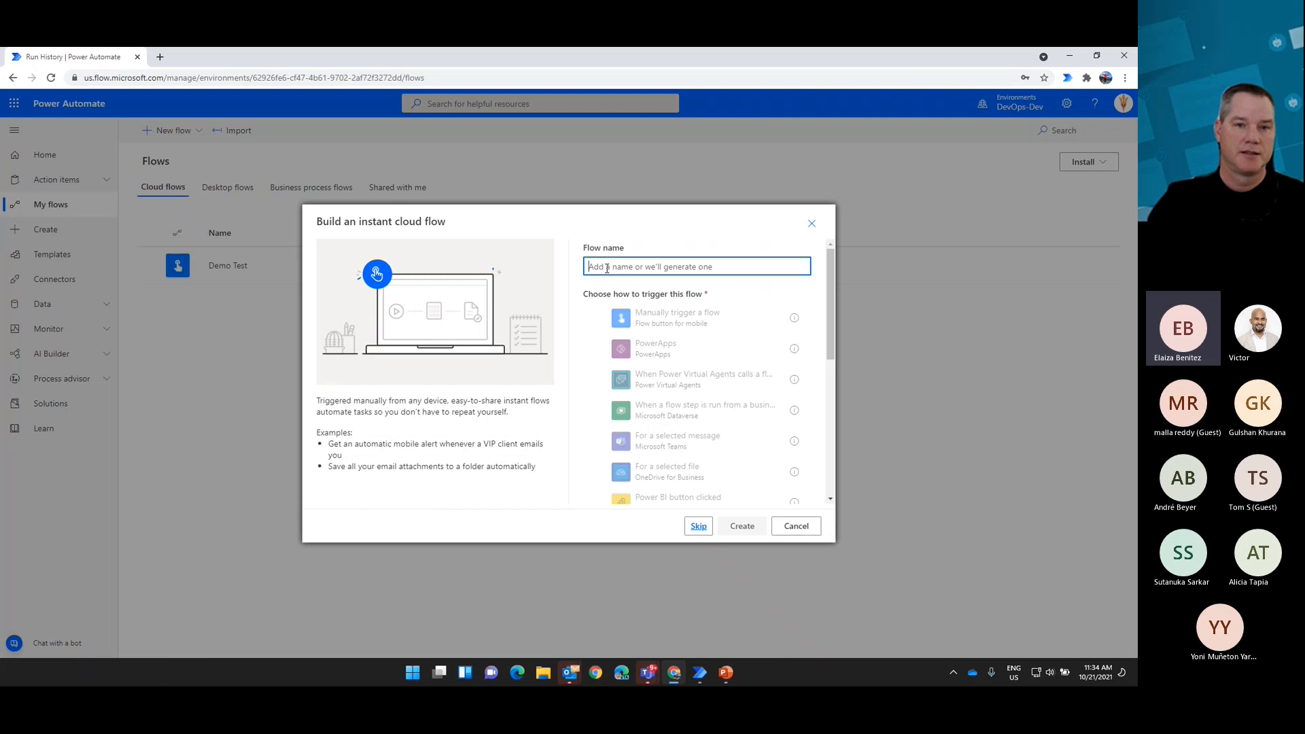
click(659, 316)
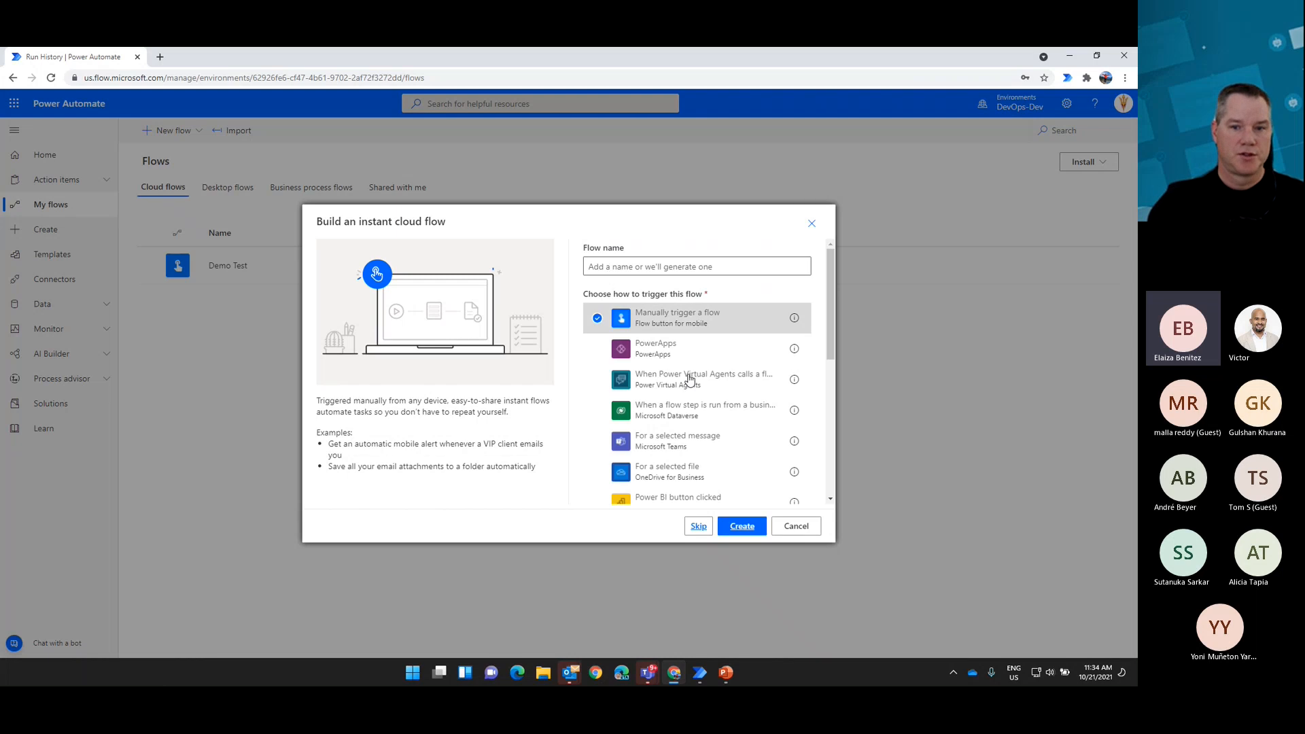
click(632, 267)
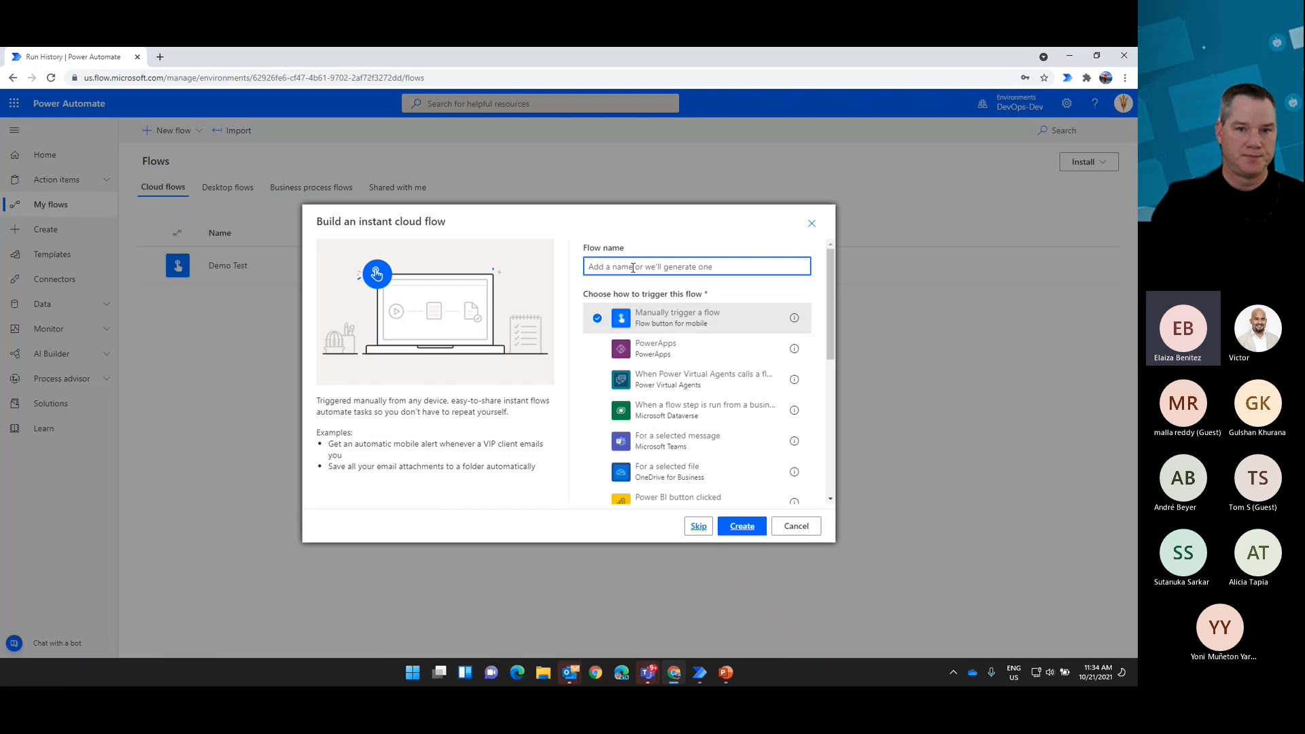
text(Pad)
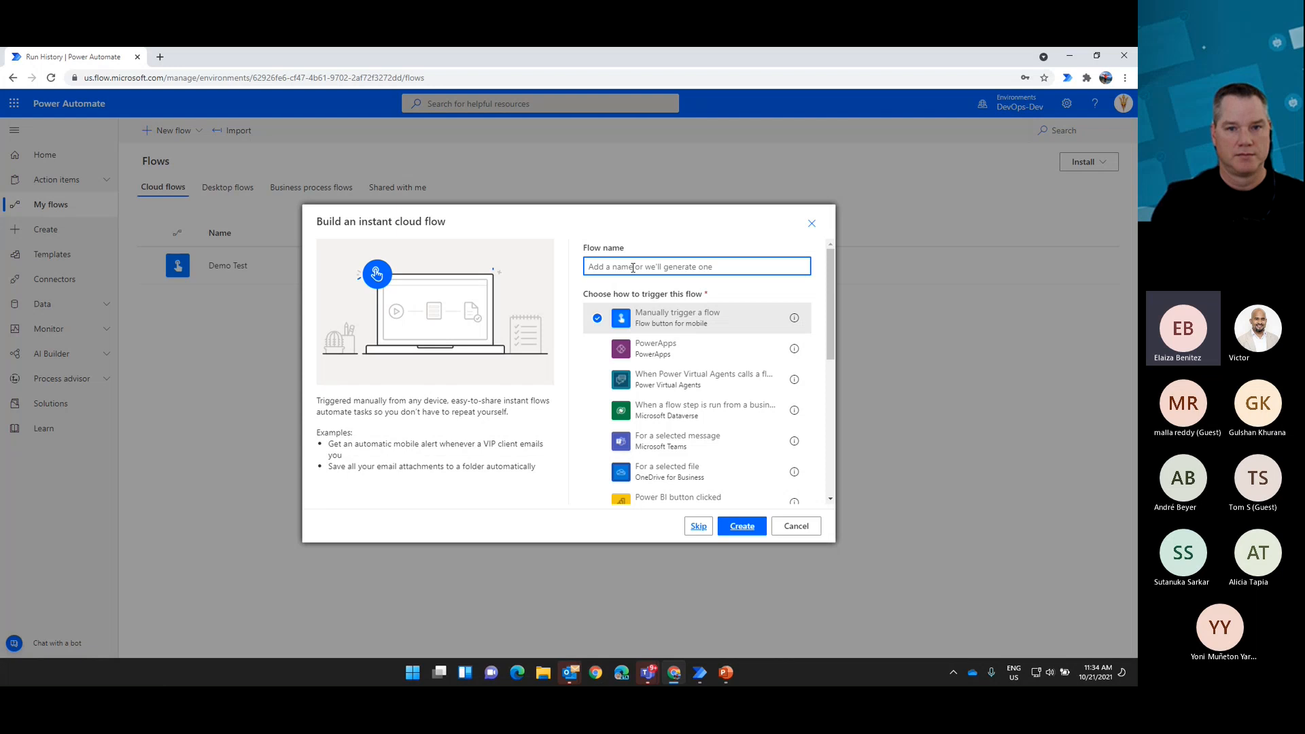
text( Demo)
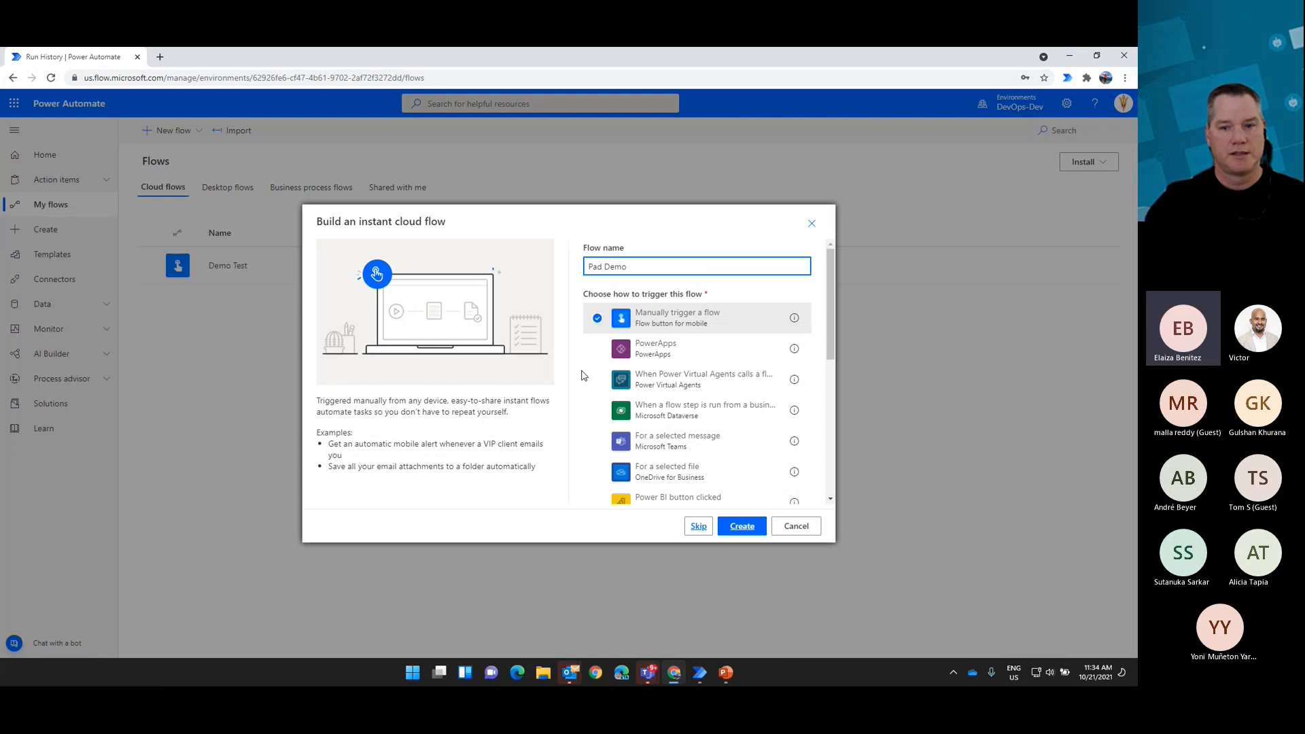
click(731, 524)
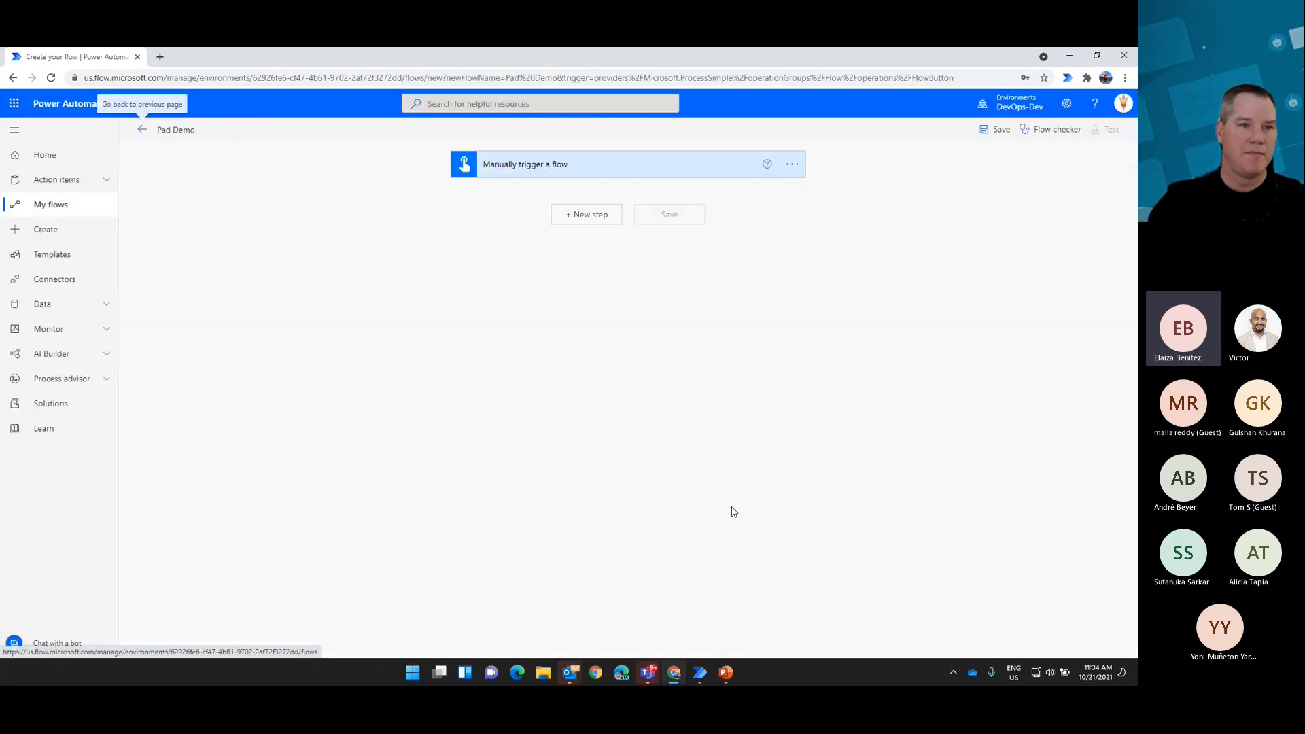
Step: Add a text input named Amount to the manual trigger
click(557, 175)
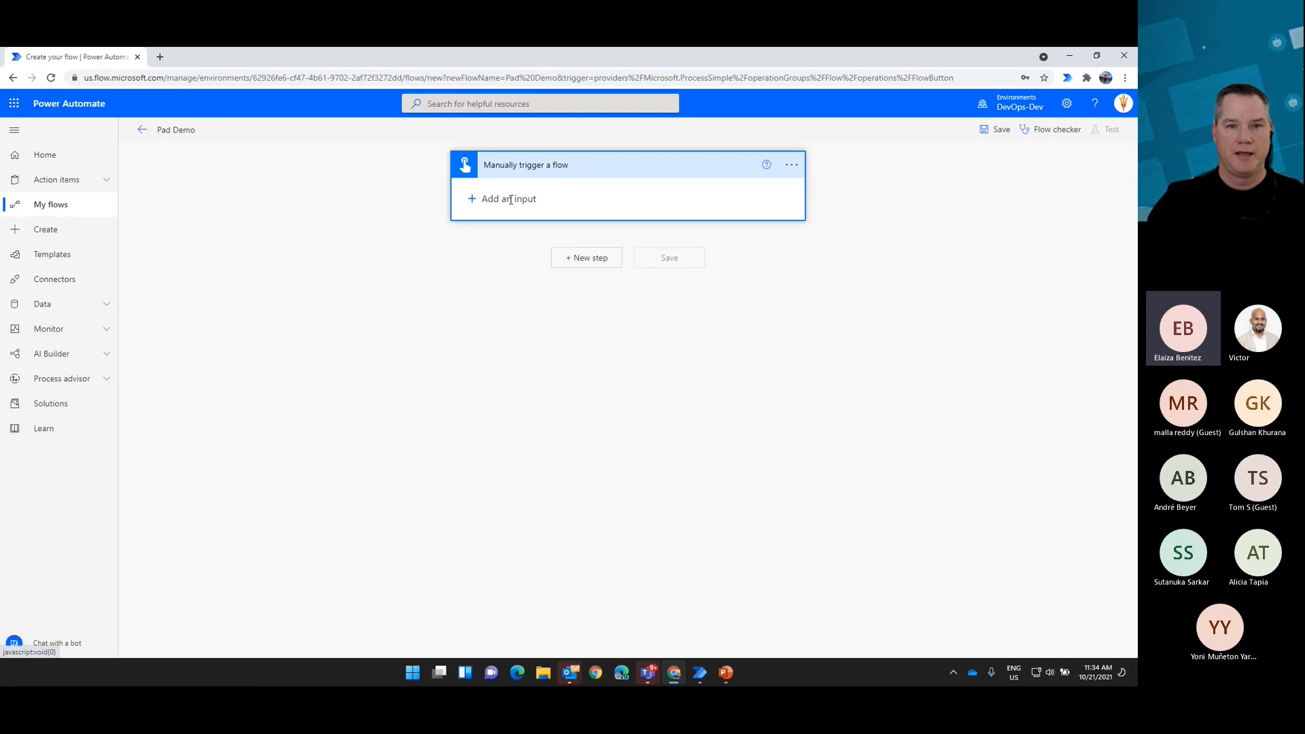
click(511, 200)
click(498, 228)
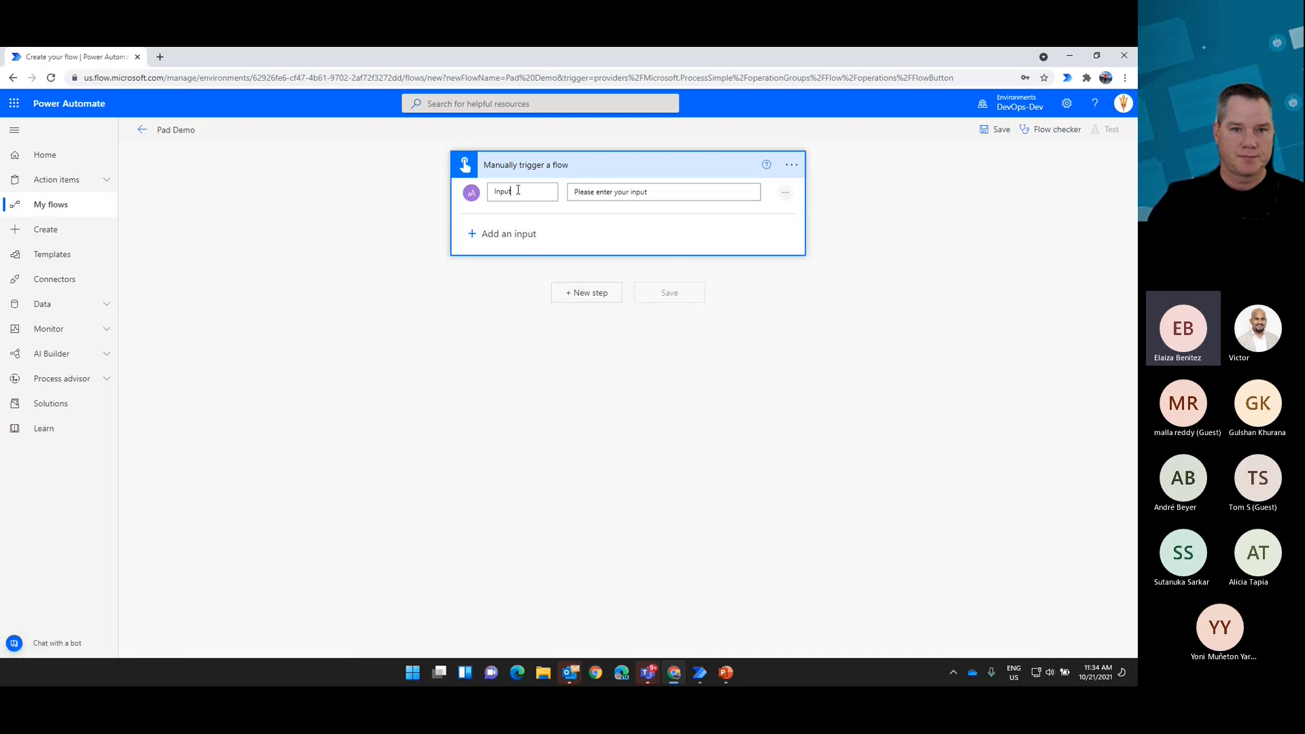
click(520, 192)
text(Amount)
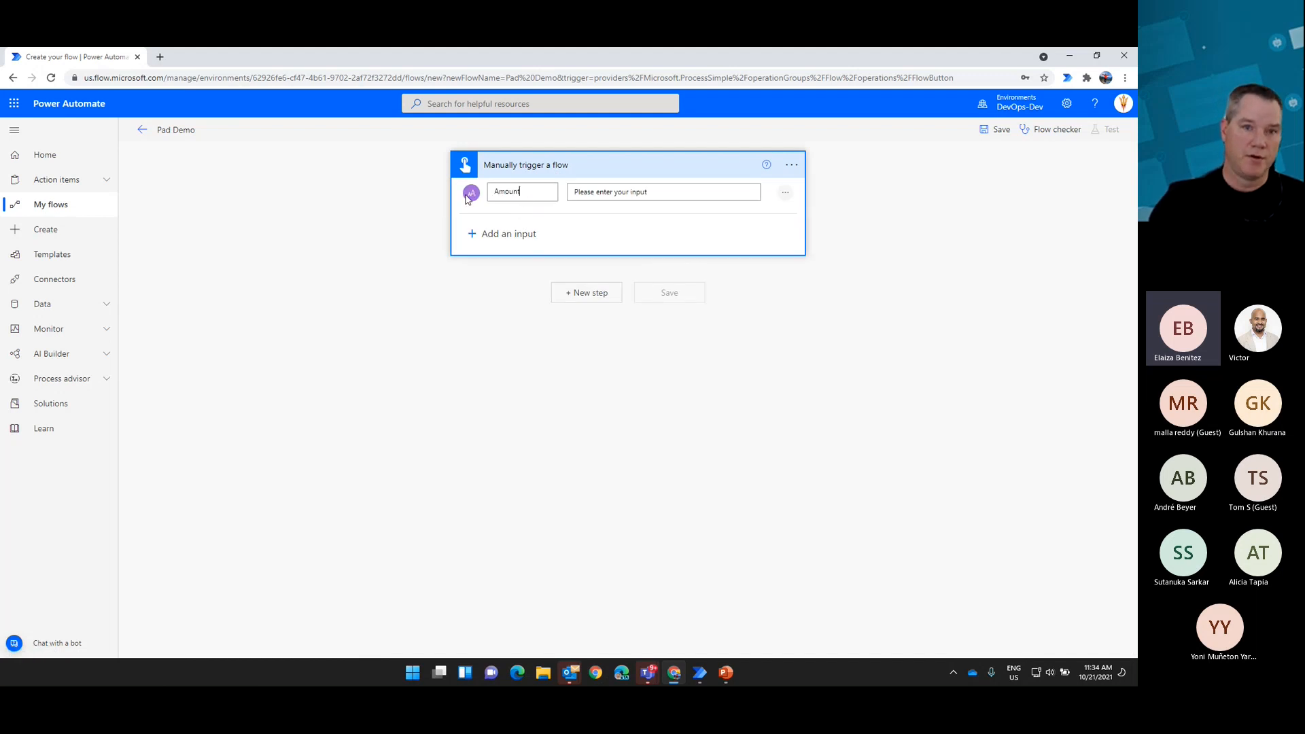
Step: Add two more text inputs named Account and Contact to the manual trigger
click(520, 232)
click(487, 256)
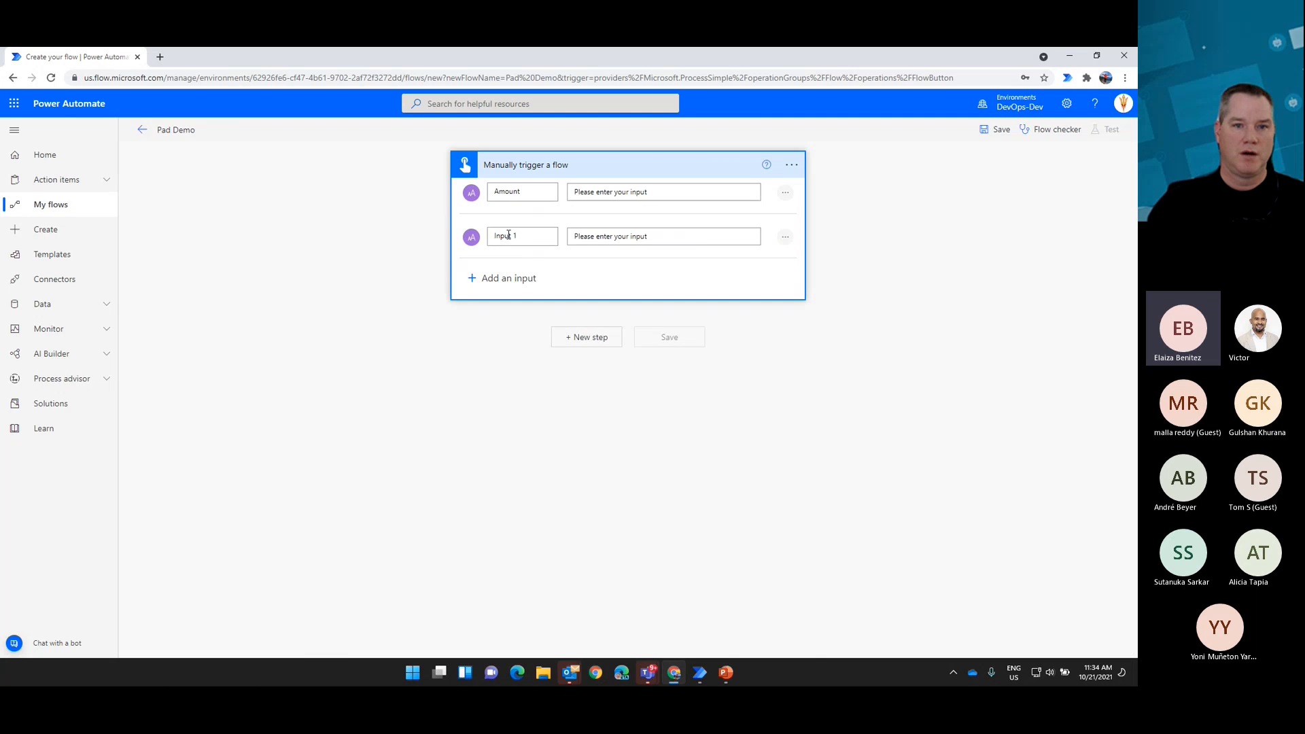
click(521, 236)
text(Account)
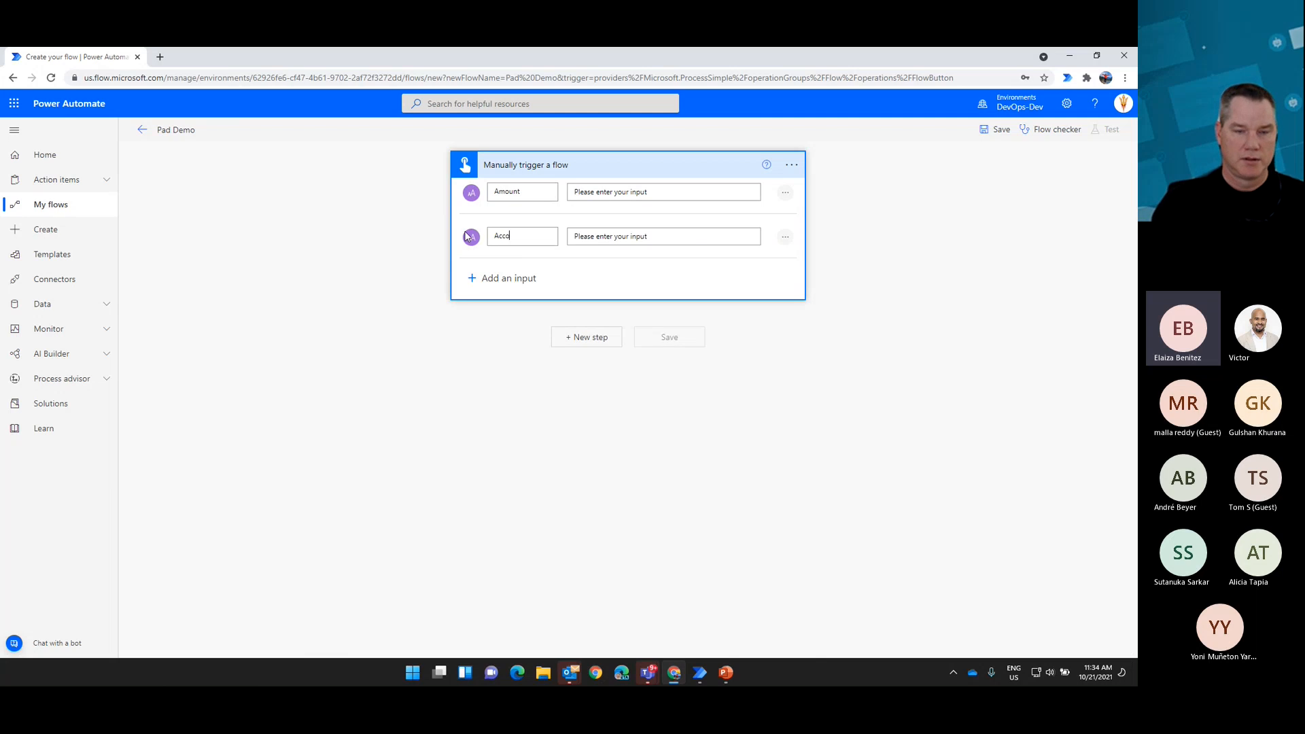
click(512, 279)
click(488, 299)
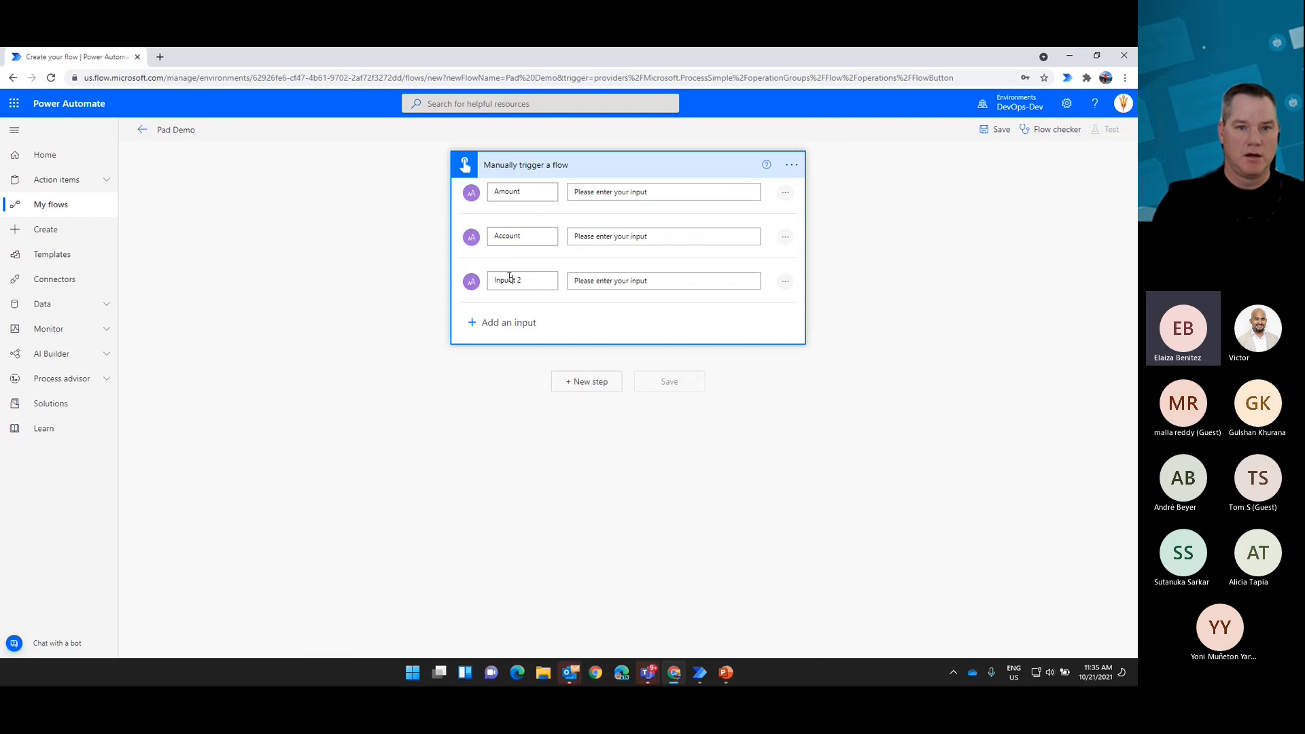
click(509, 279)
key(ctrl+a)
text(Contact)
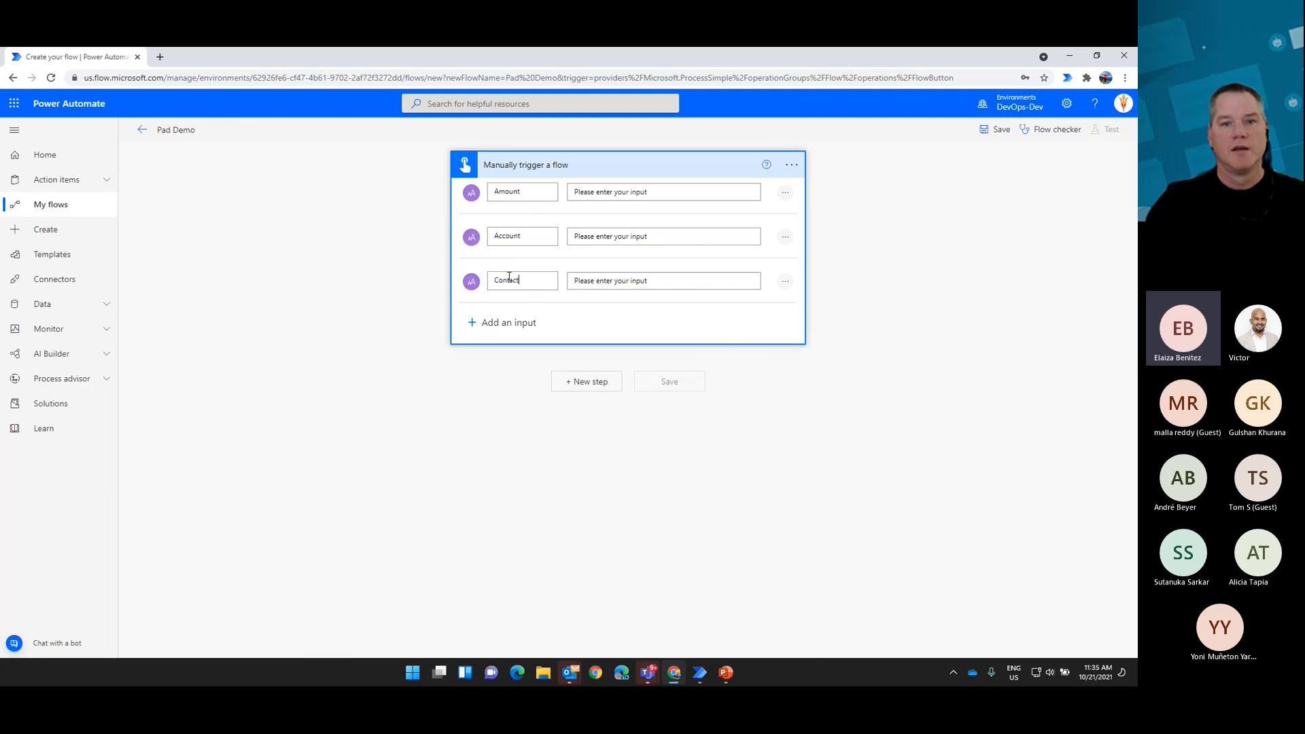
Step: Add the Desktop flows action Run a flow built with Power Automate Desktop after the trigger
click(571, 381)
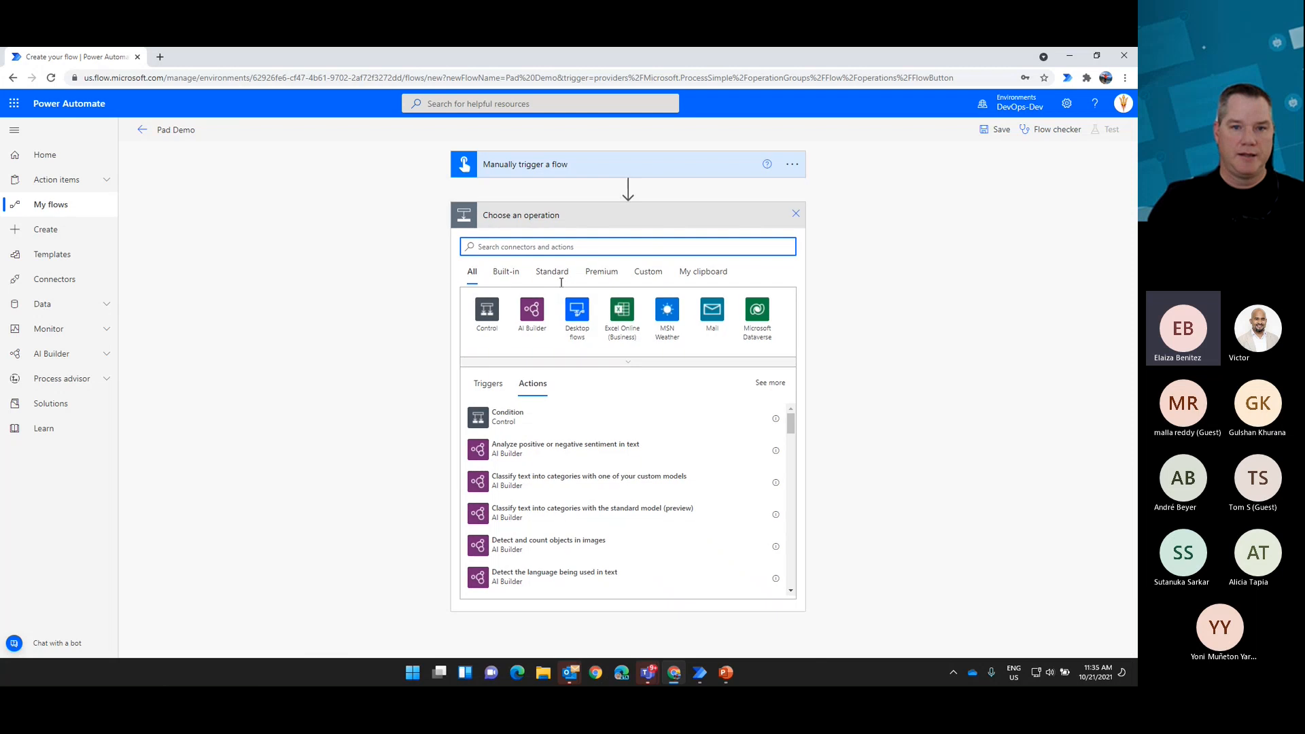
click(575, 313)
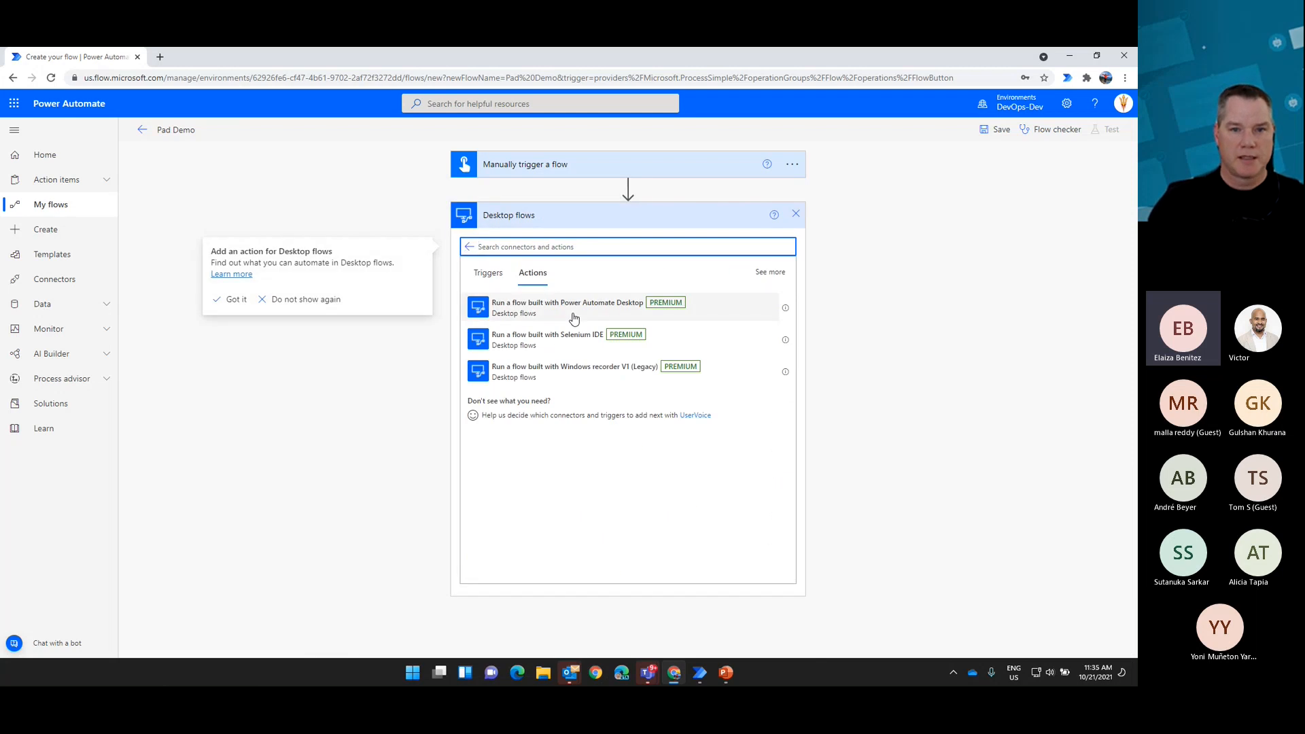
click(574, 320)
click(574, 313)
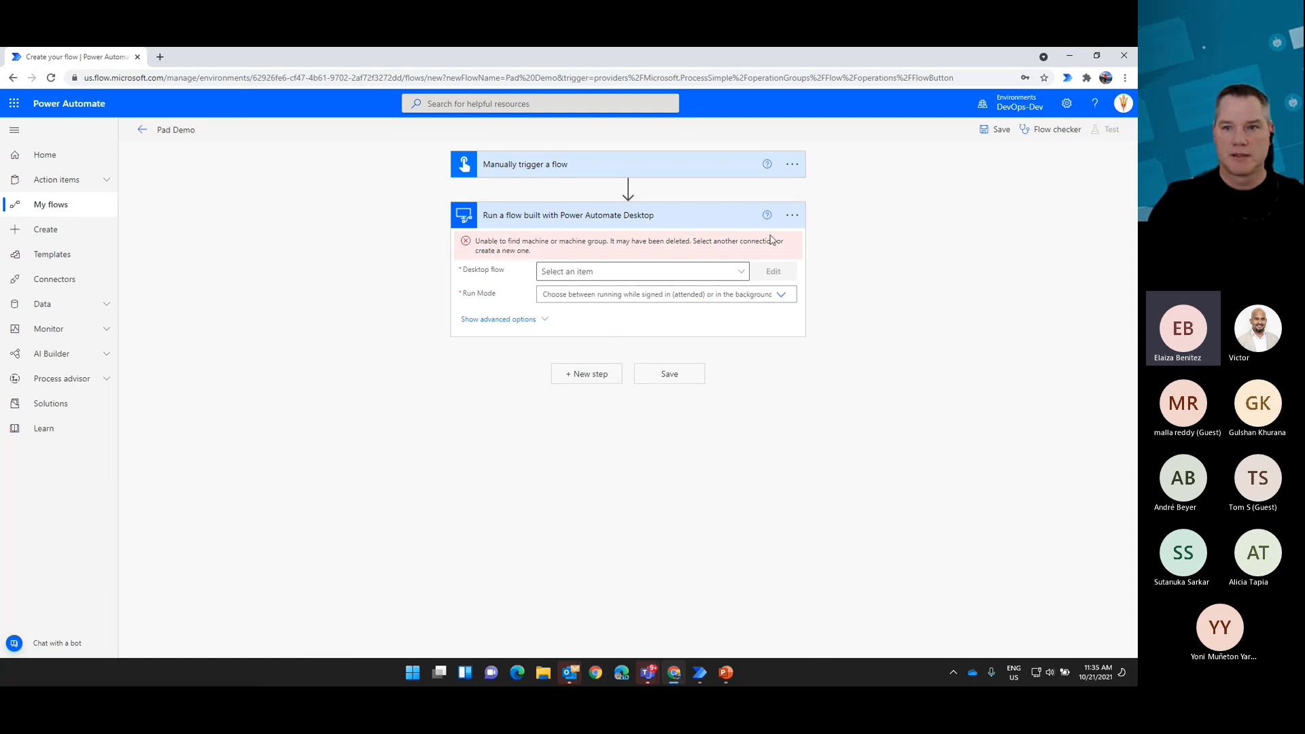
Step: Try to switch the desktop flow action to the last existing DESKTOP-8HQVQ6T connection in the list
click(791, 216)
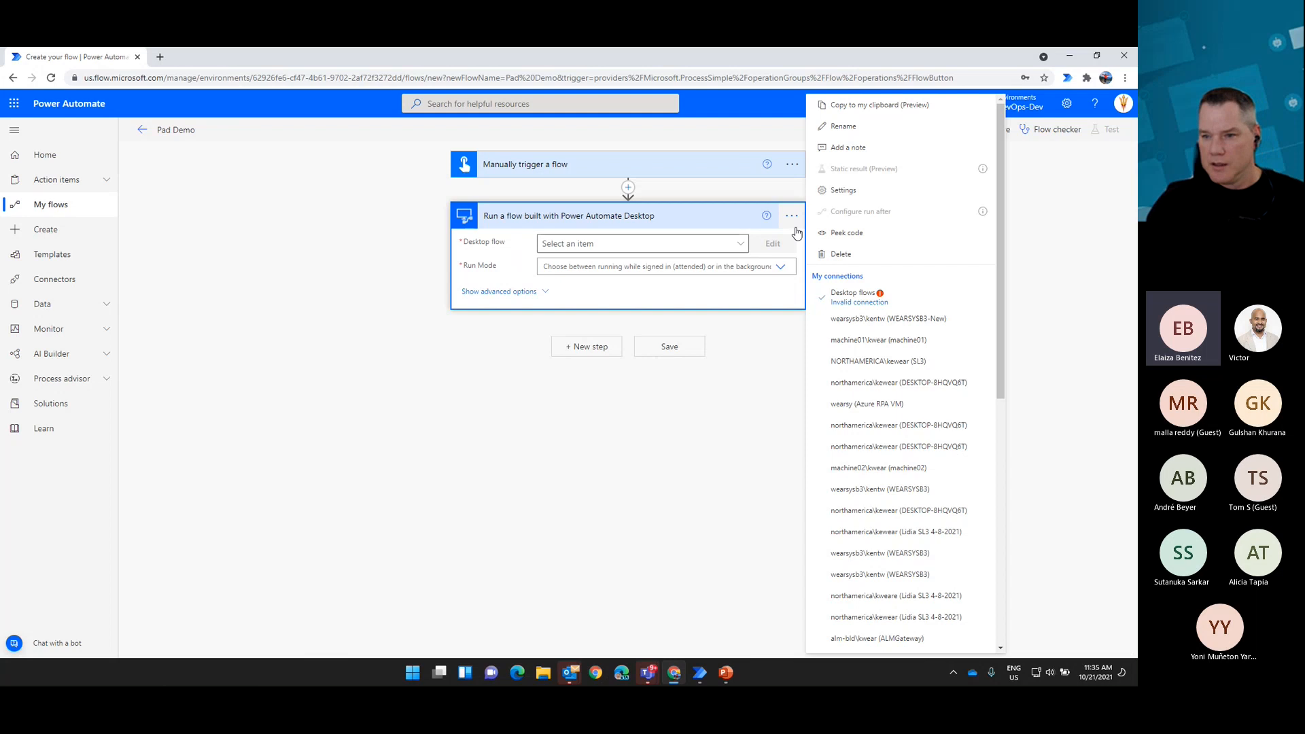
scroll(904, 475, down, 6)
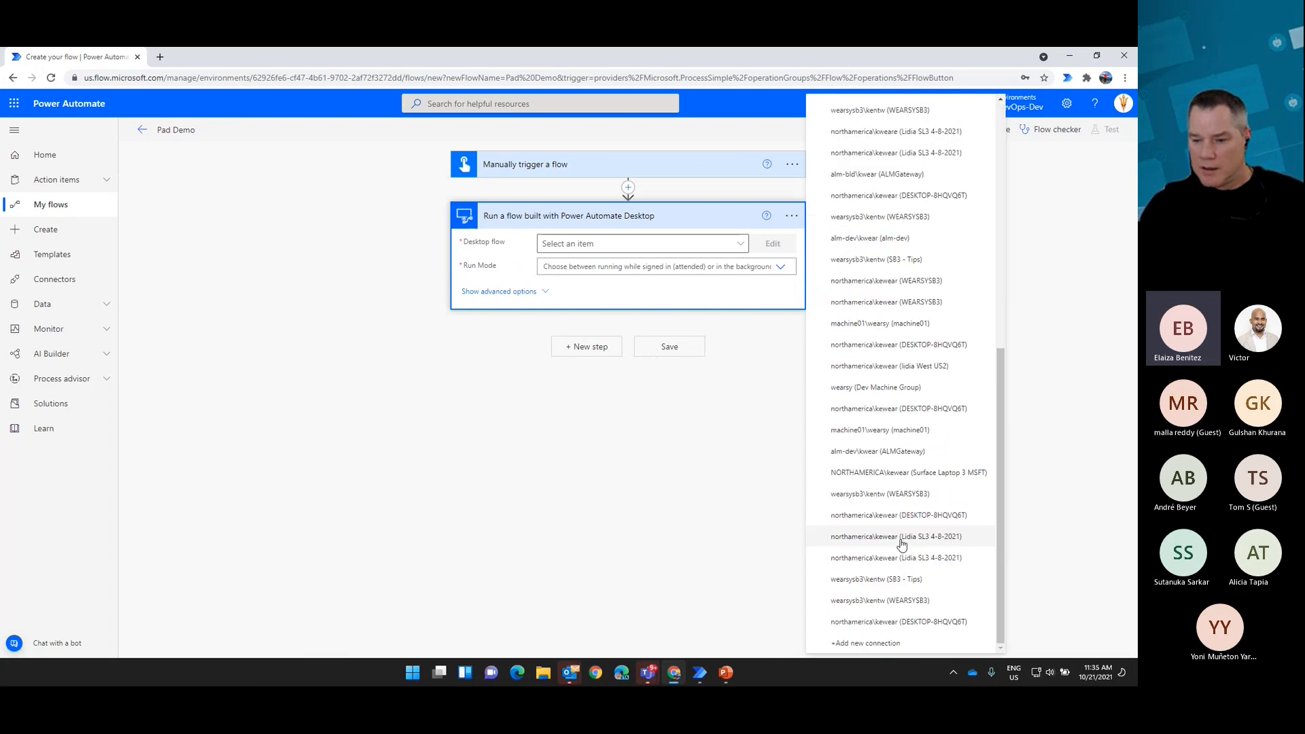
click(914, 621)
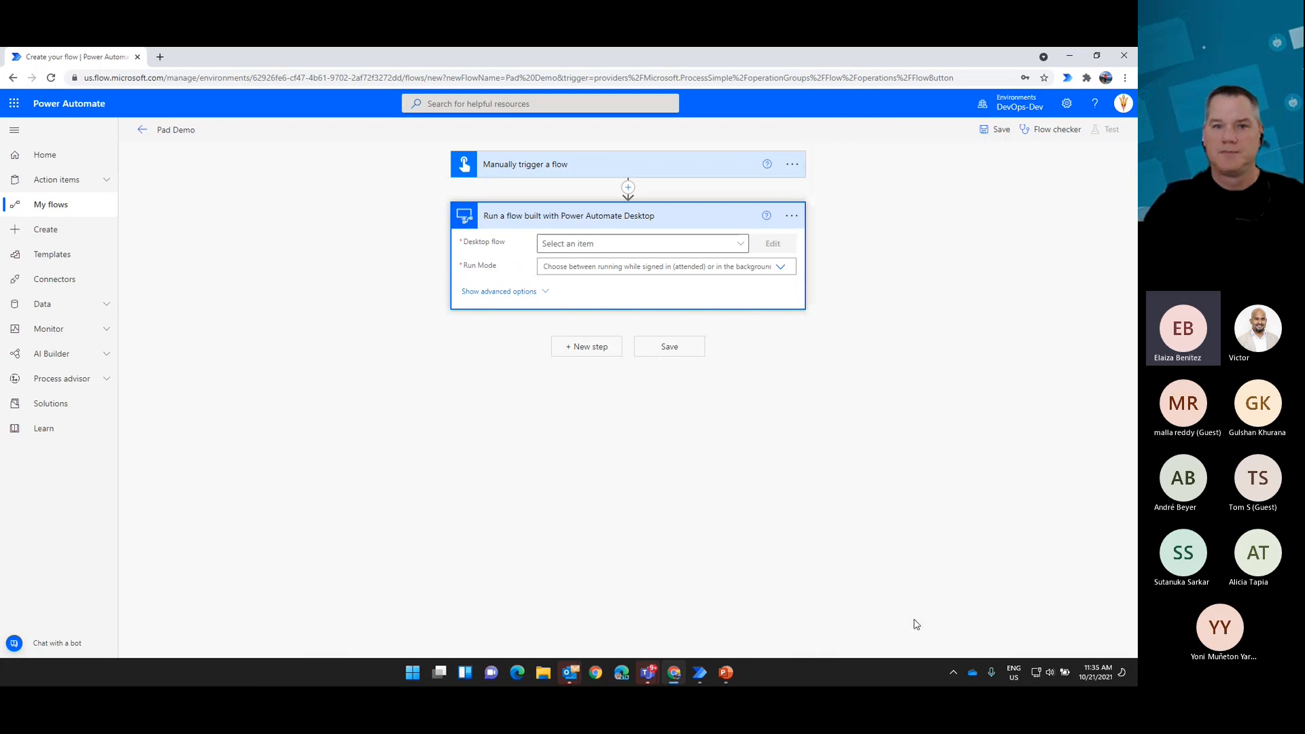
Step: Start a new Desktop flows connection for the action, connecting directly to machine DESKTOP-8HQVQ6T
click(792, 215)
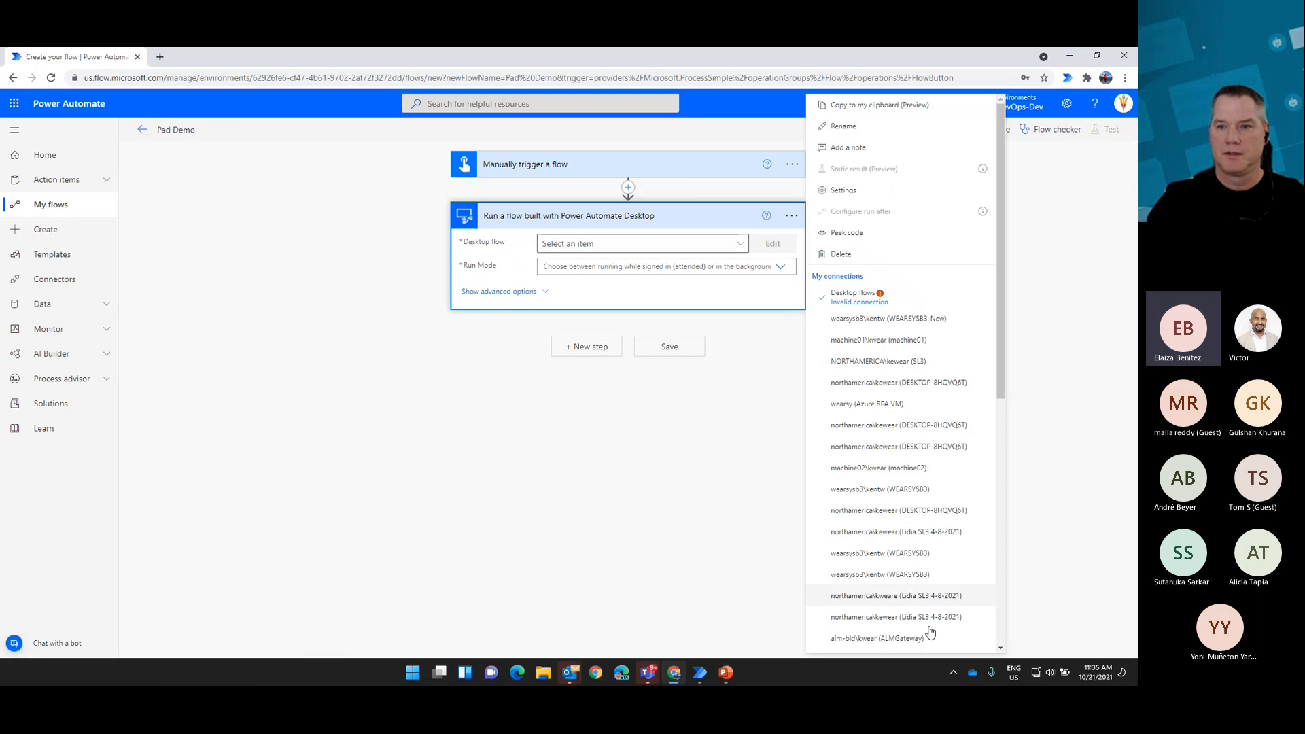
scroll(911, 625, down, 5)
click(899, 647)
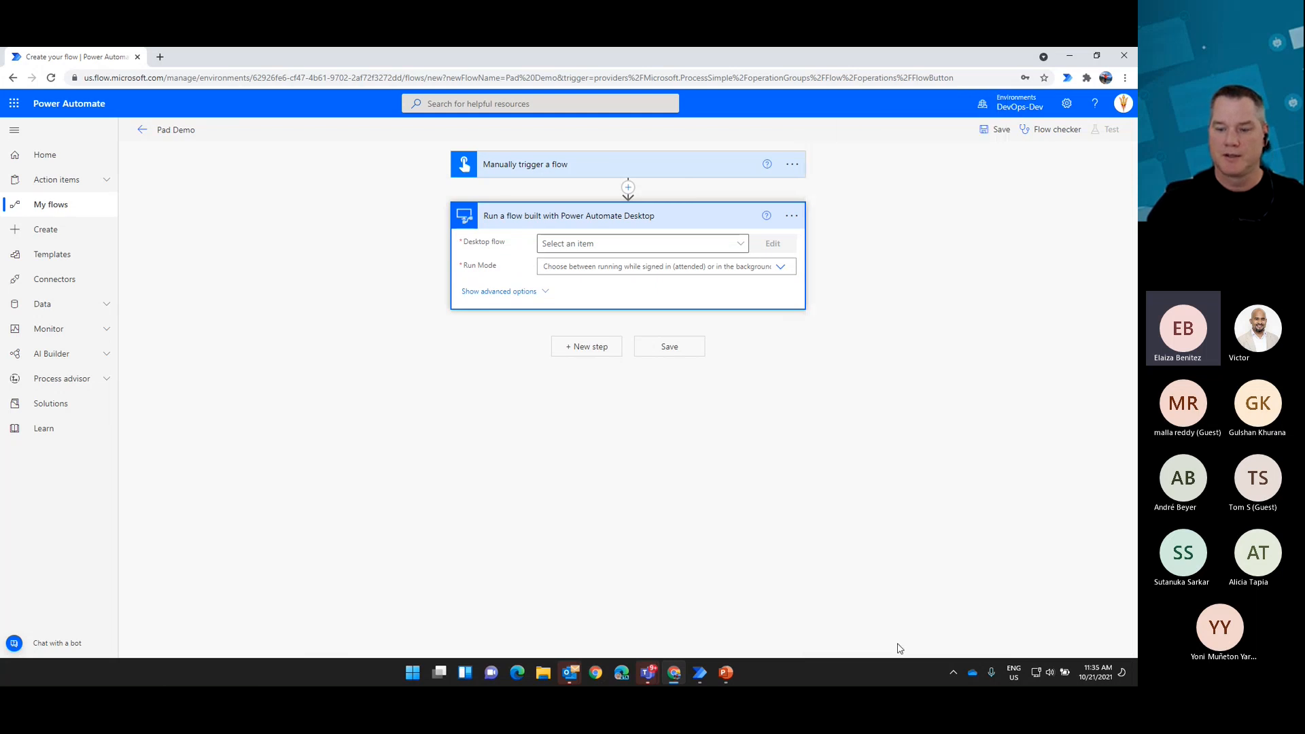
click(744, 279)
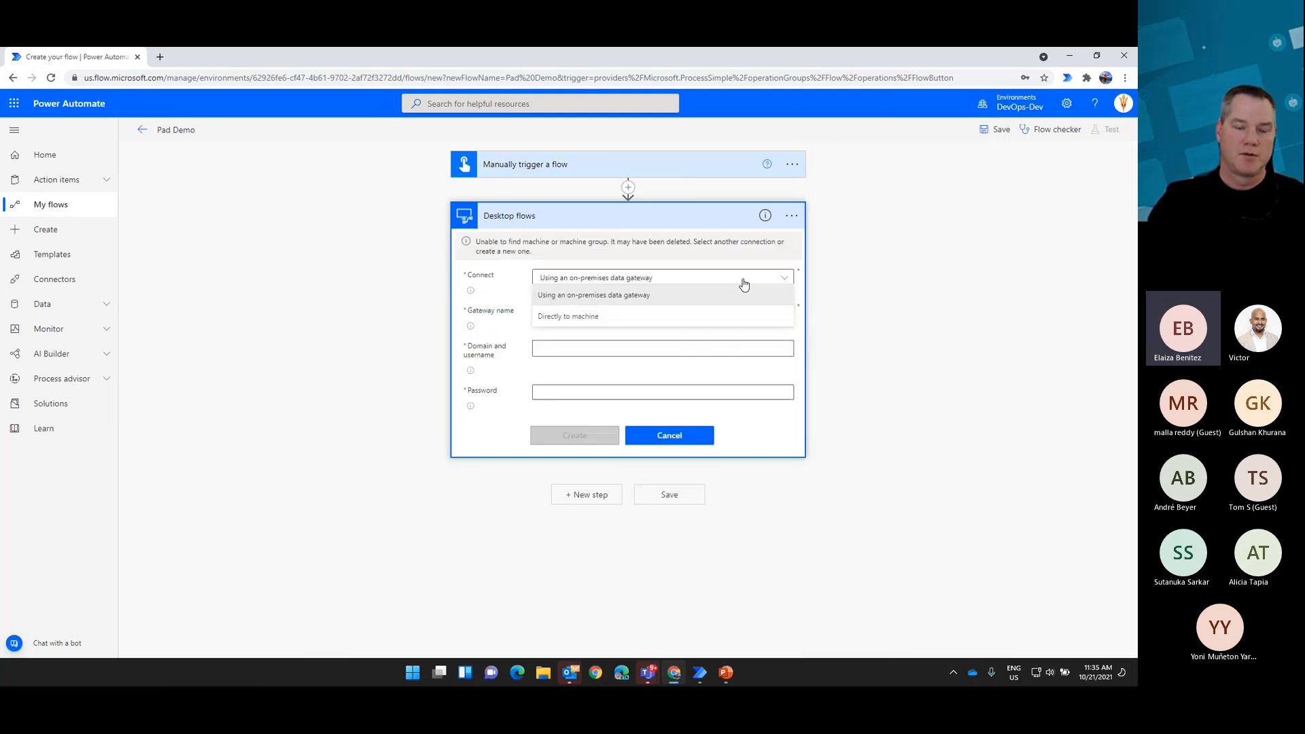
click(596, 320)
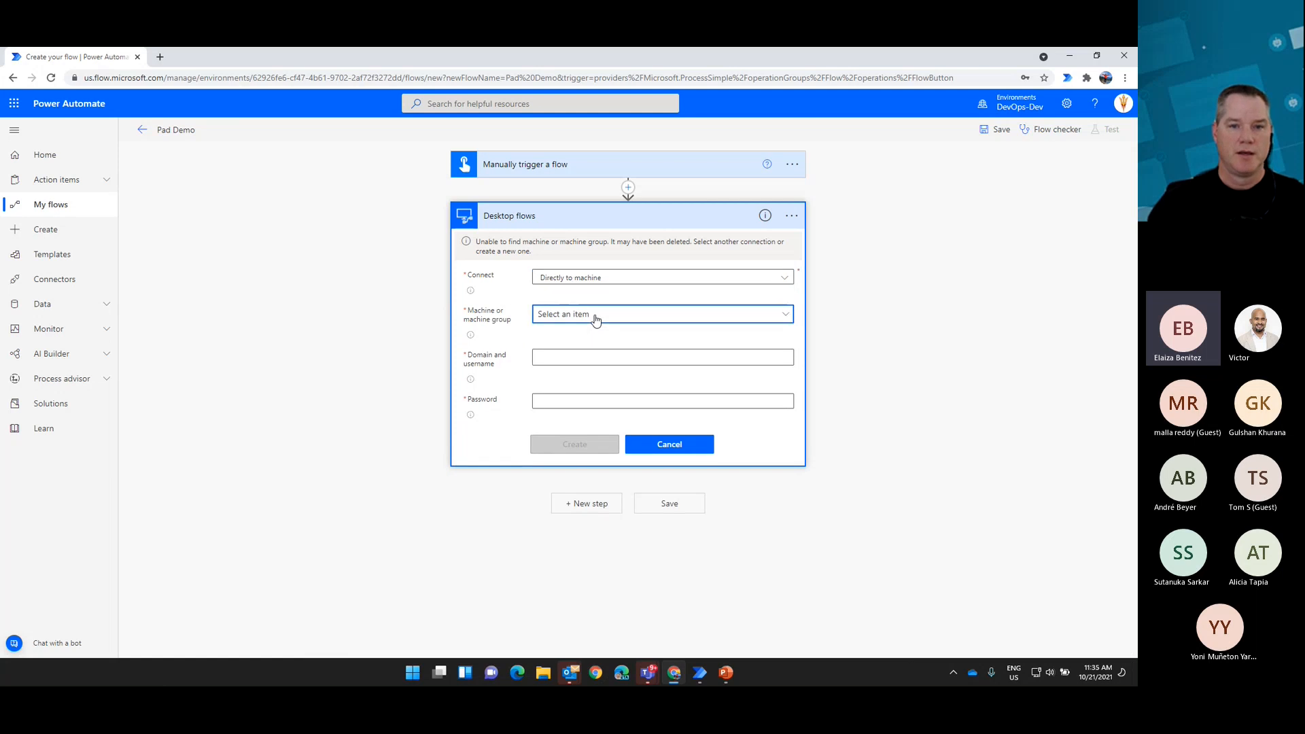
click(596, 319)
click(614, 369)
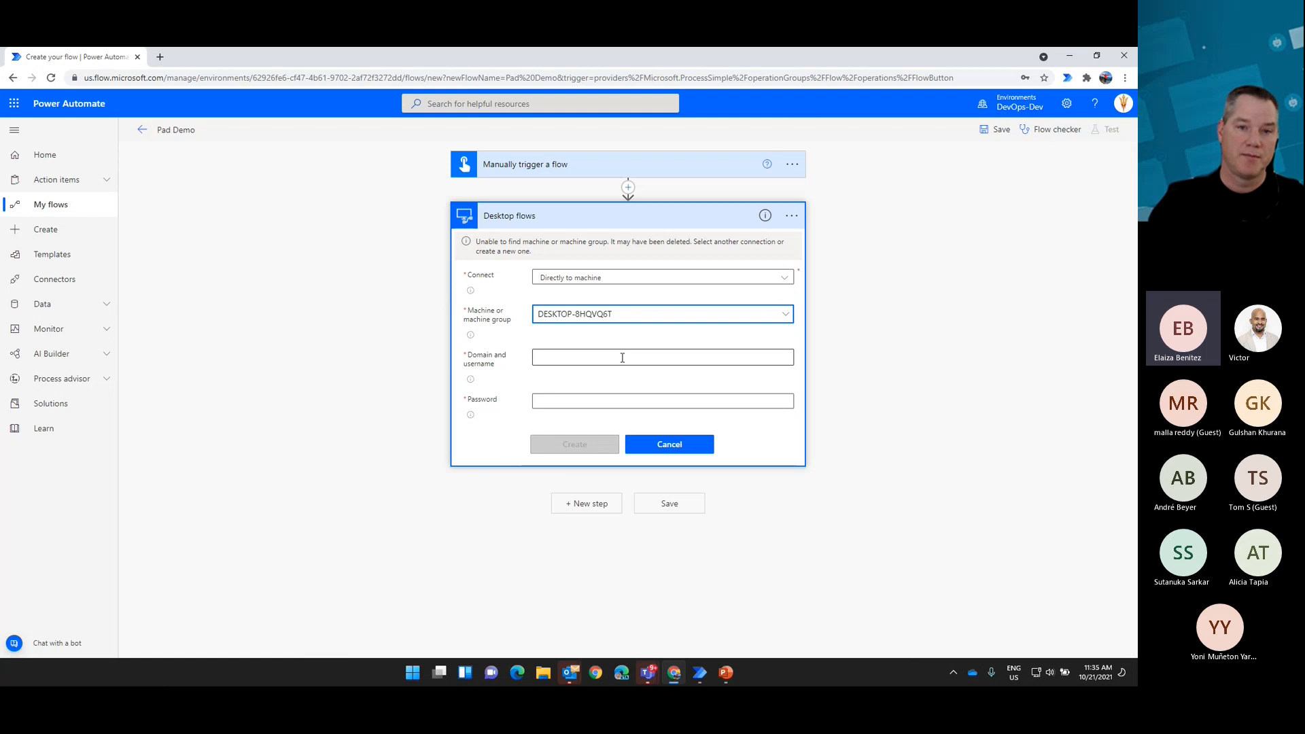
Step: Enter the domain and username plus the account password, and create the machine connection
click(622, 357)
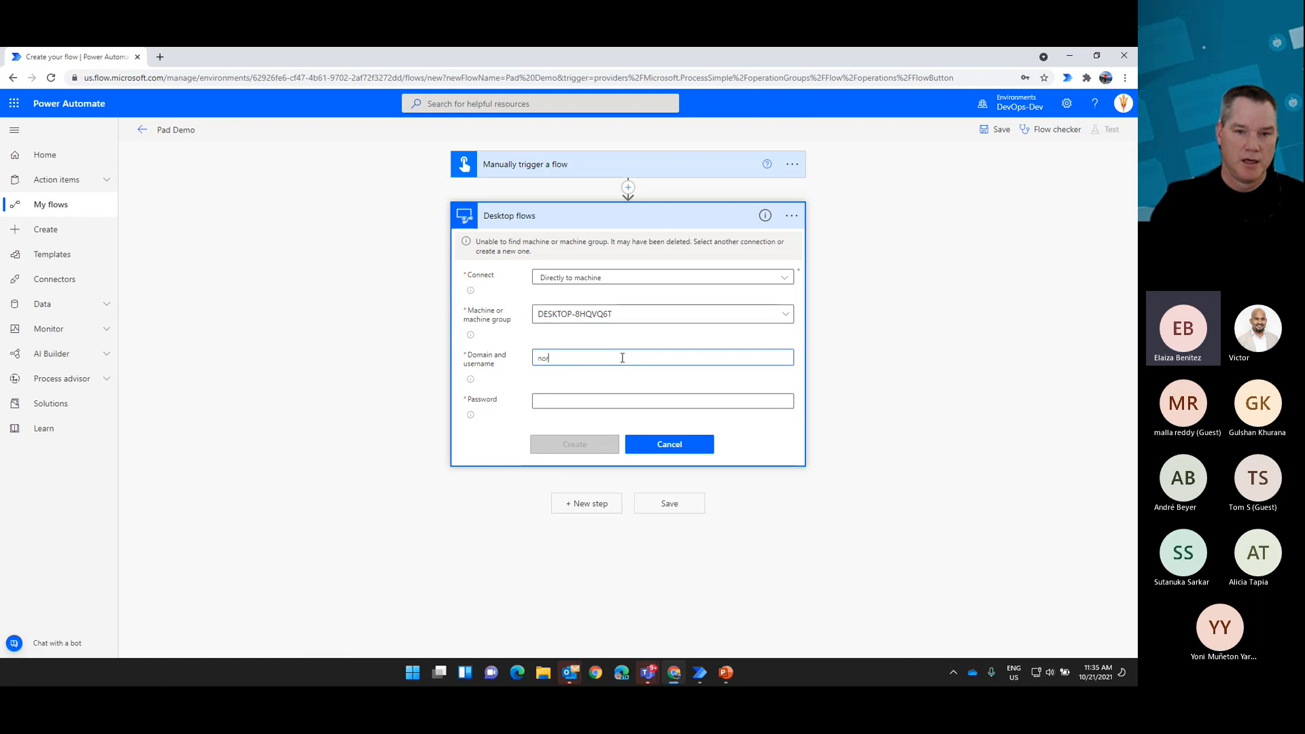
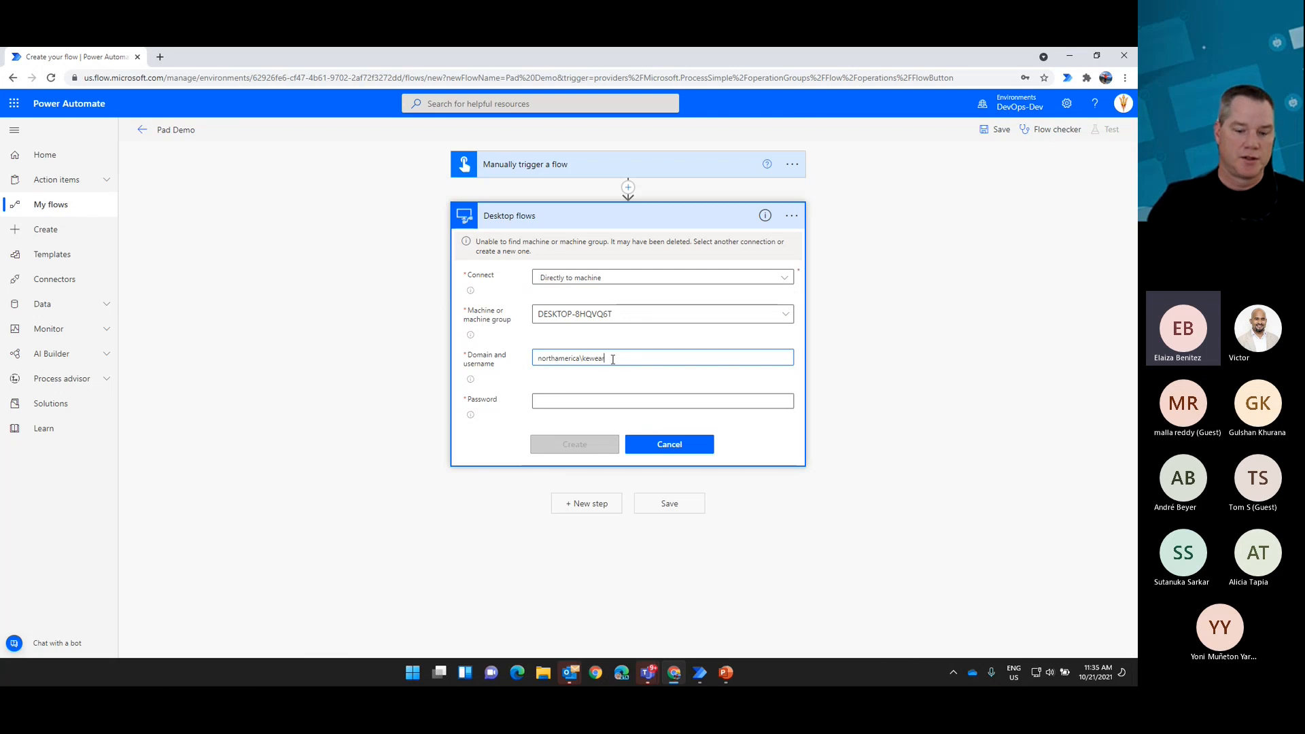
click(593, 402)
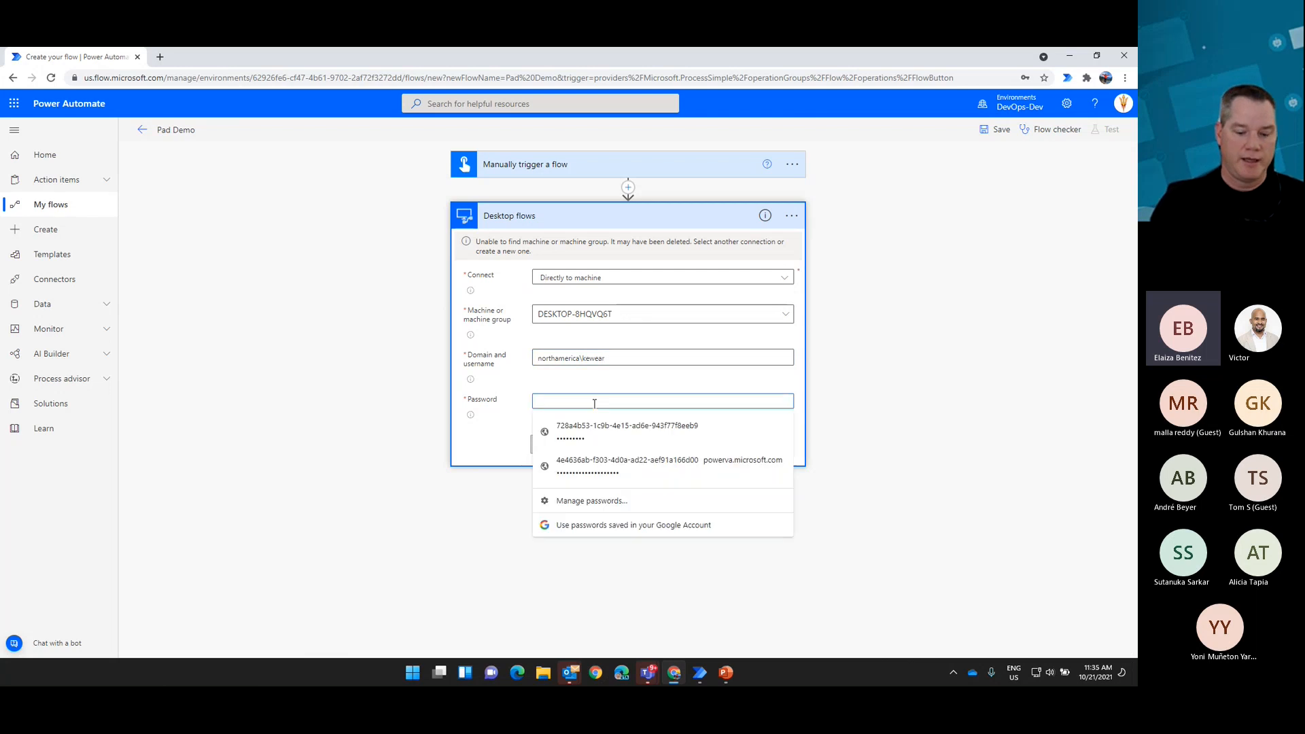
text(•••••••••)
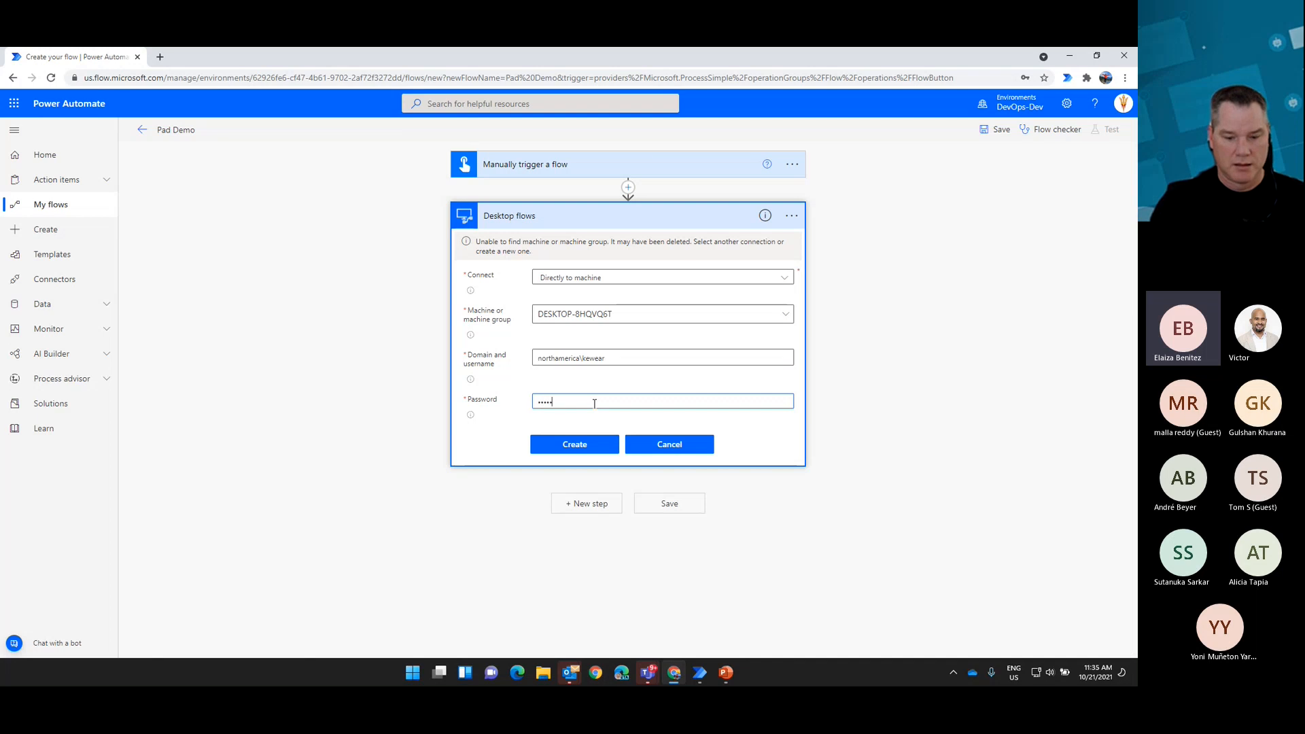
click(579, 445)
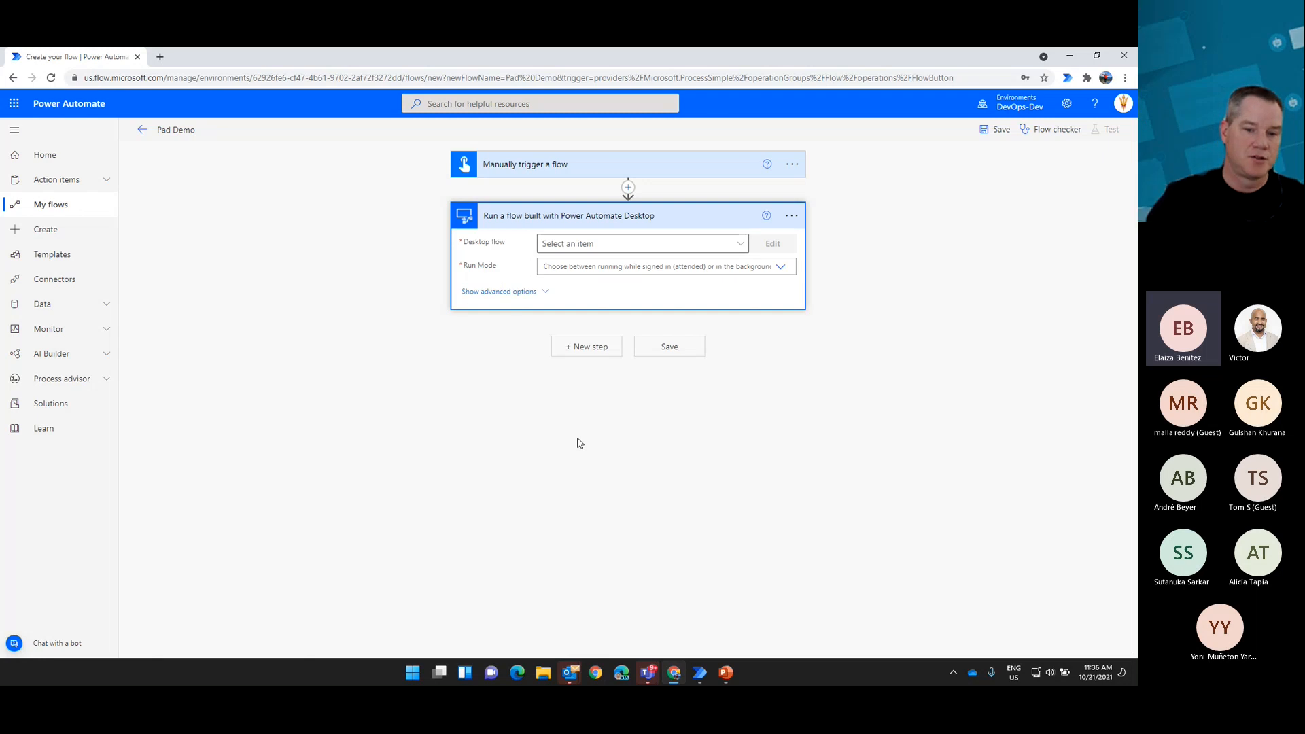
Step: Choose Demo as the desktop flow and set its run mode to Attended (runs when you're signed in)
click(741, 244)
click(576, 320)
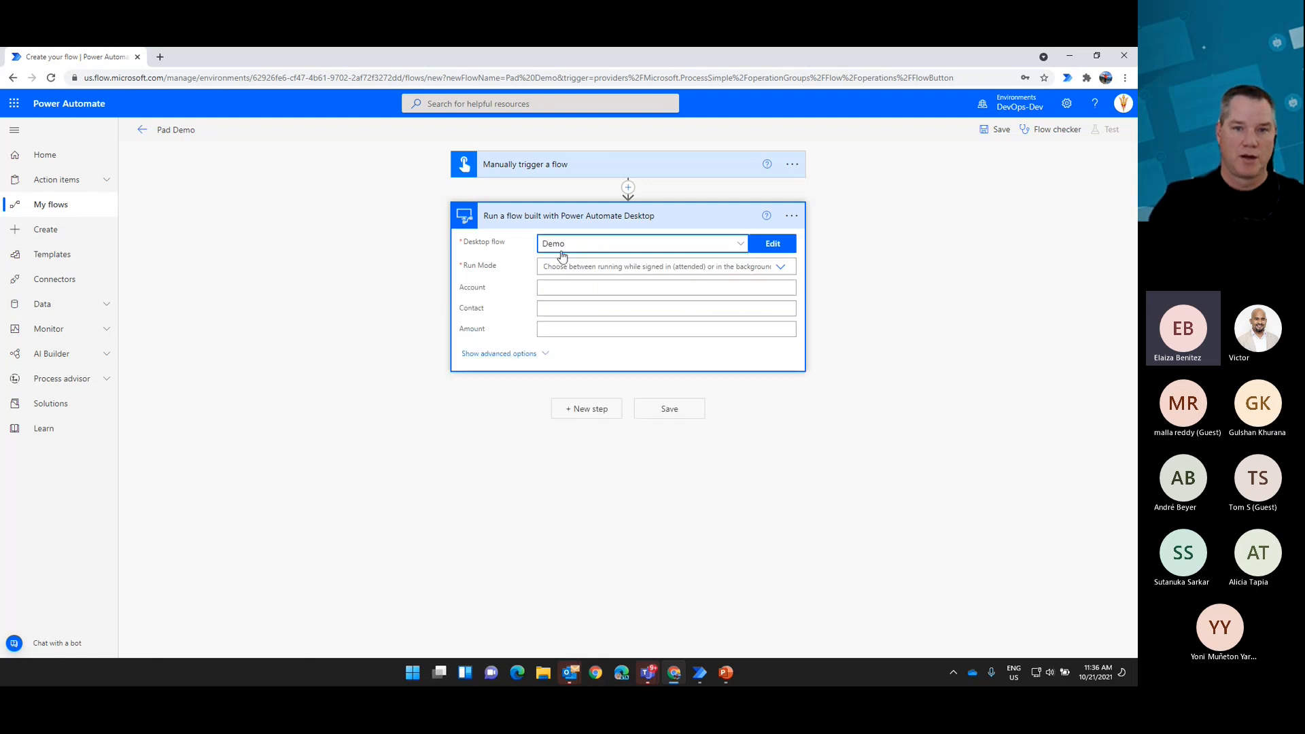
click(781, 267)
click(625, 284)
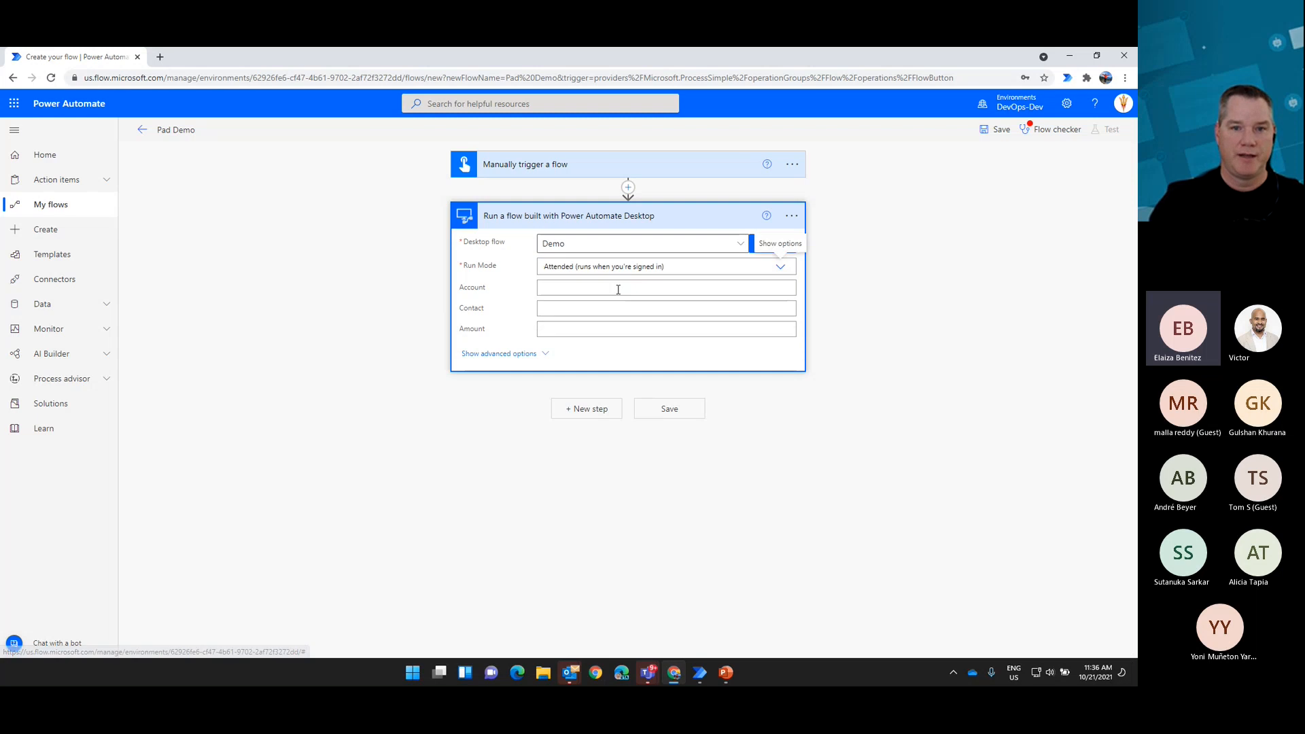
Step: Fill the desktop flow's Account input with the trigger's Amount dynamic content
click(586, 293)
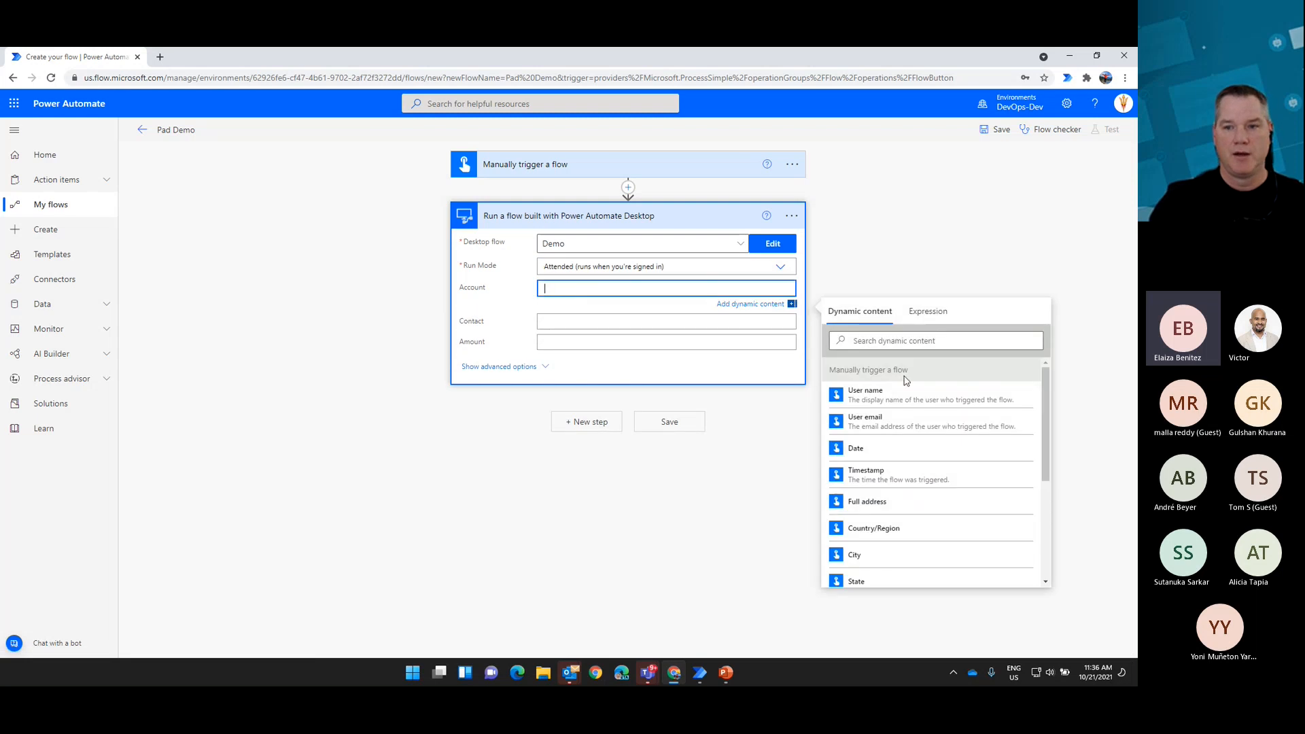
click(902, 340)
text(amou)
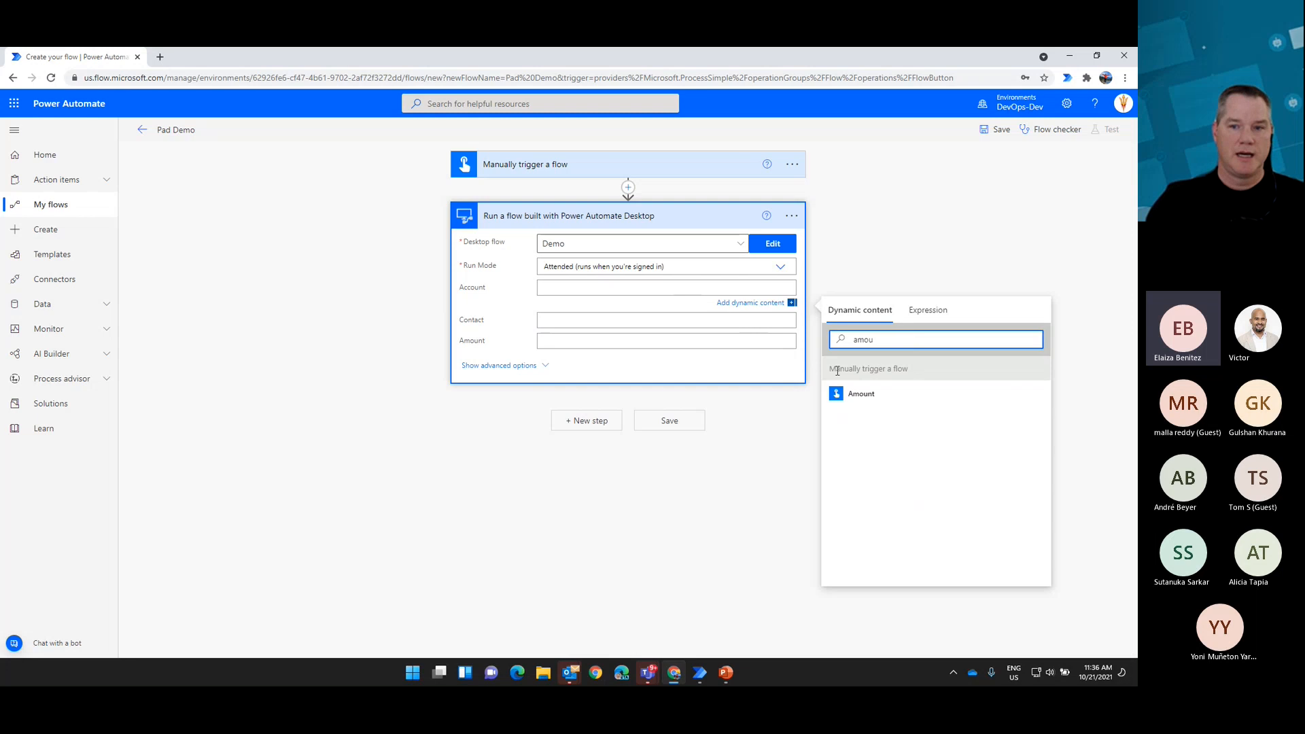
click(861, 394)
Step: Fill the desktop flow's Contact input with the trigger's Contact dynamic content
click(621, 322)
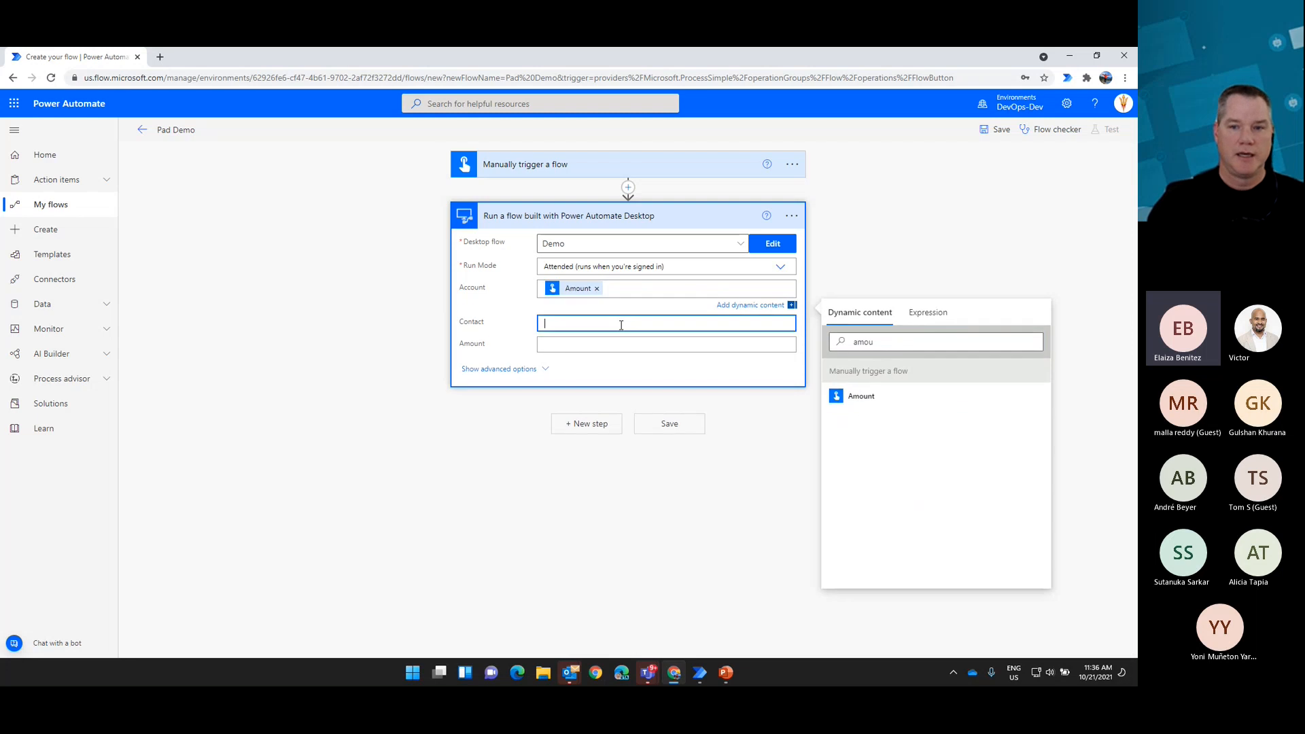
click(877, 361)
text(c)
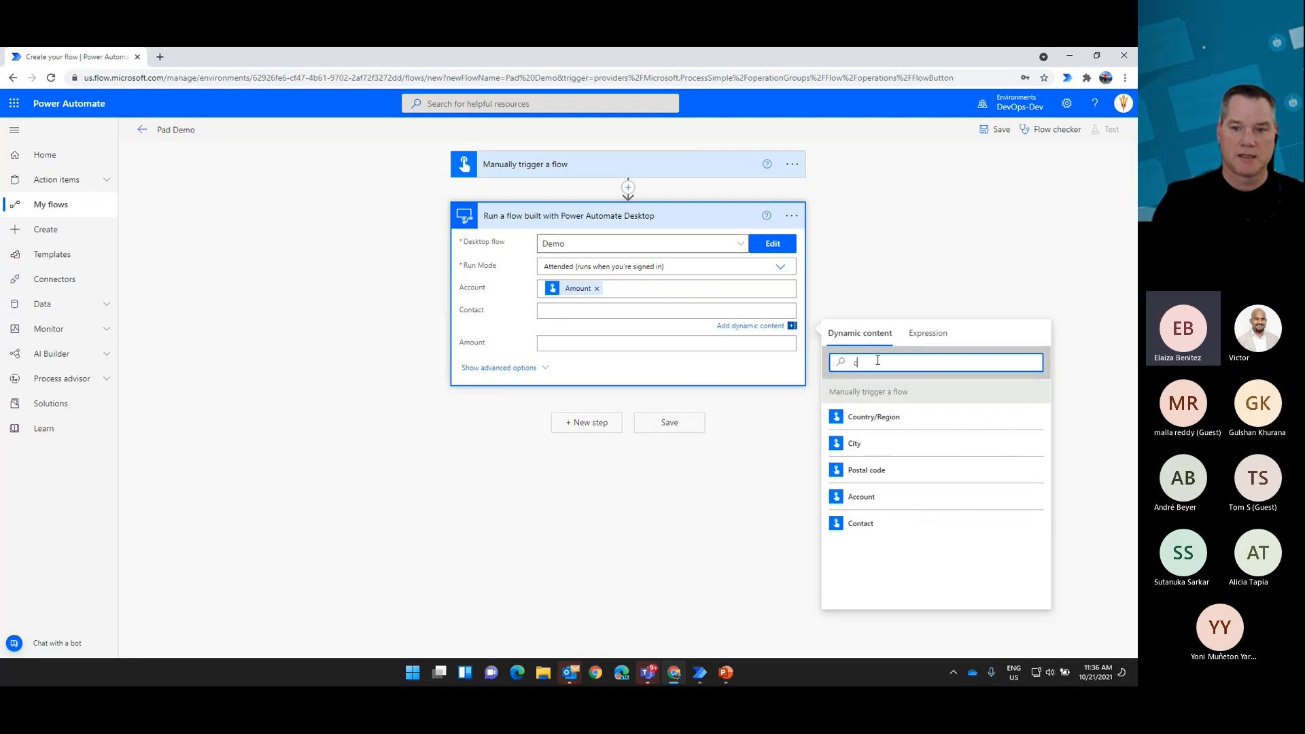
text(on)
click(861, 420)
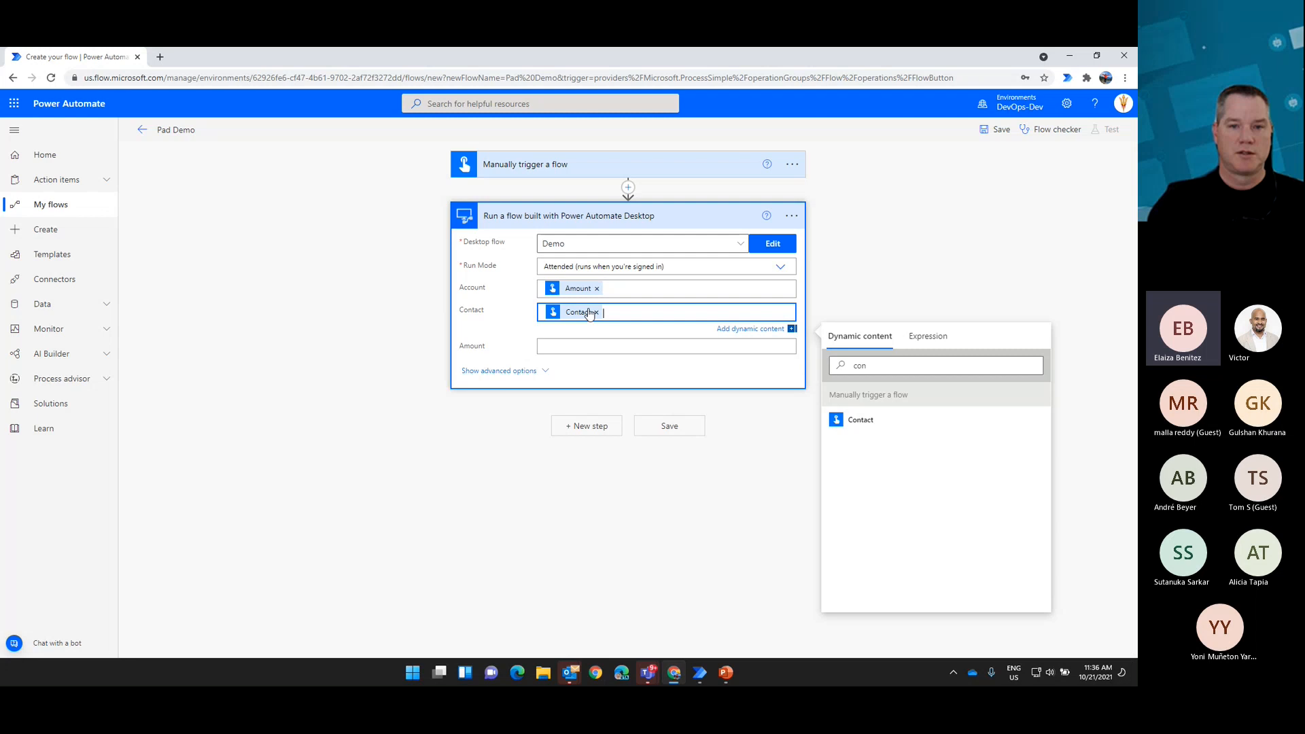
Step: Fill the desktop flow's Amount input with the trigger's Amount dynamic content
click(590, 345)
click(880, 383)
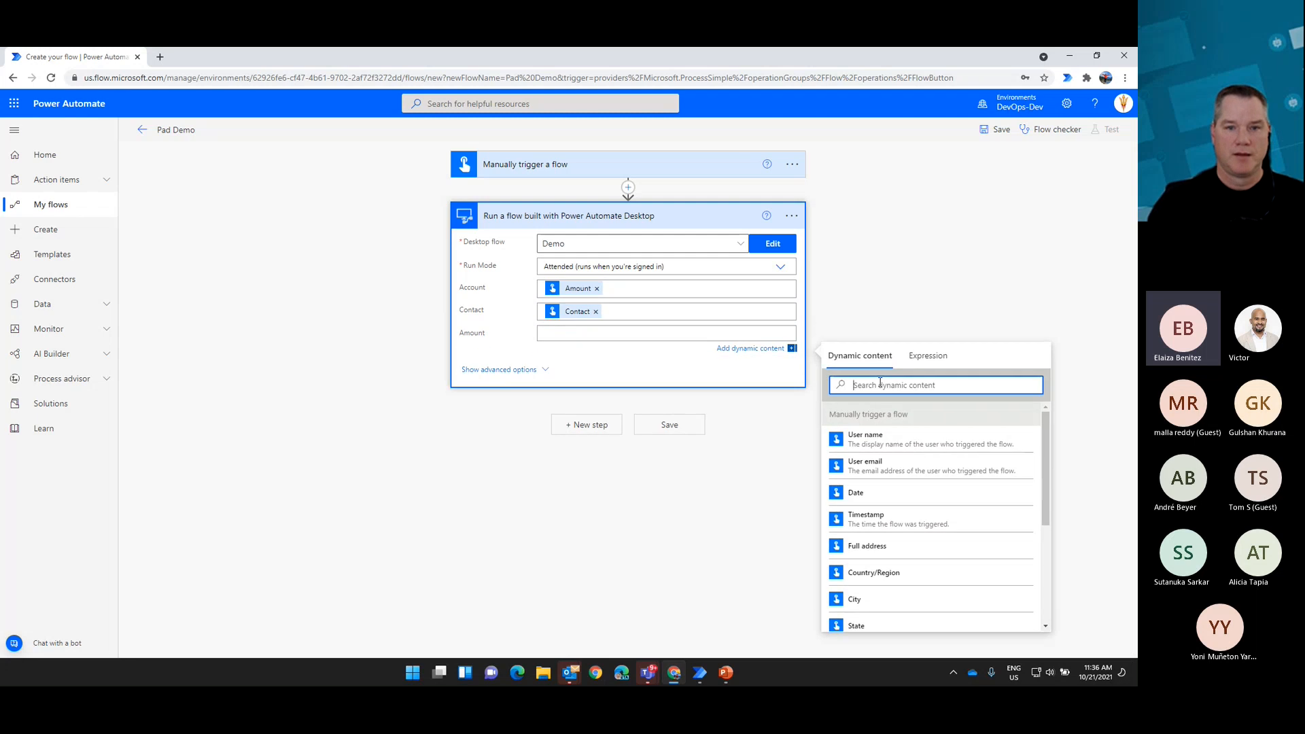
text(amount)
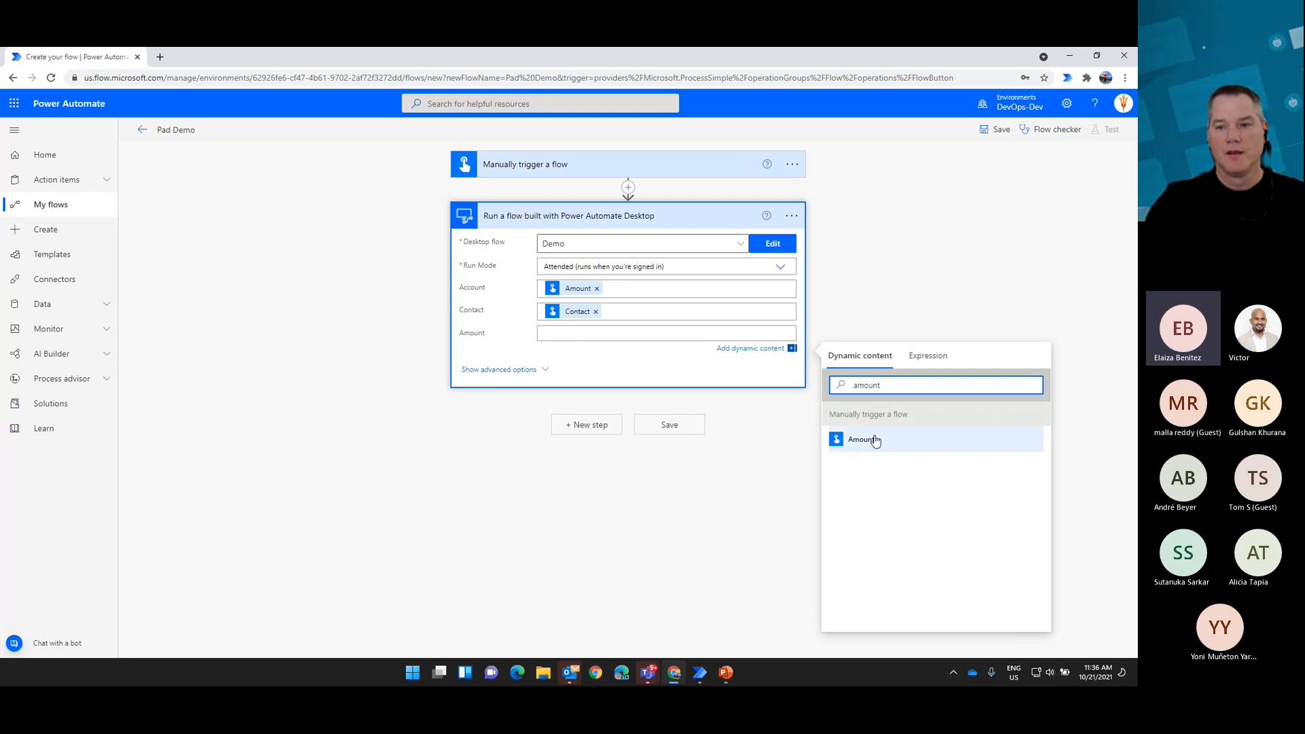
click(863, 439)
Step: Save the Pad Demo flow and start a manual test, continuing past the connection check to the run inputs
click(999, 131)
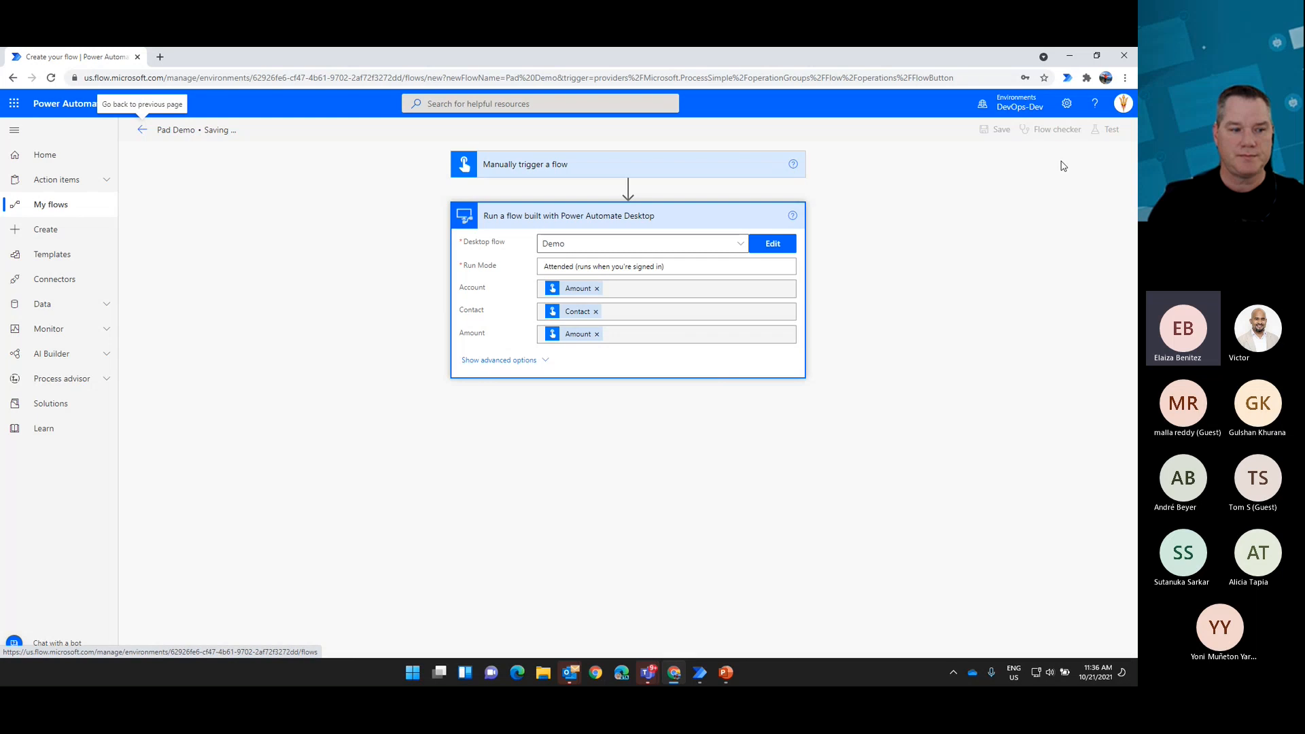
click(1106, 130)
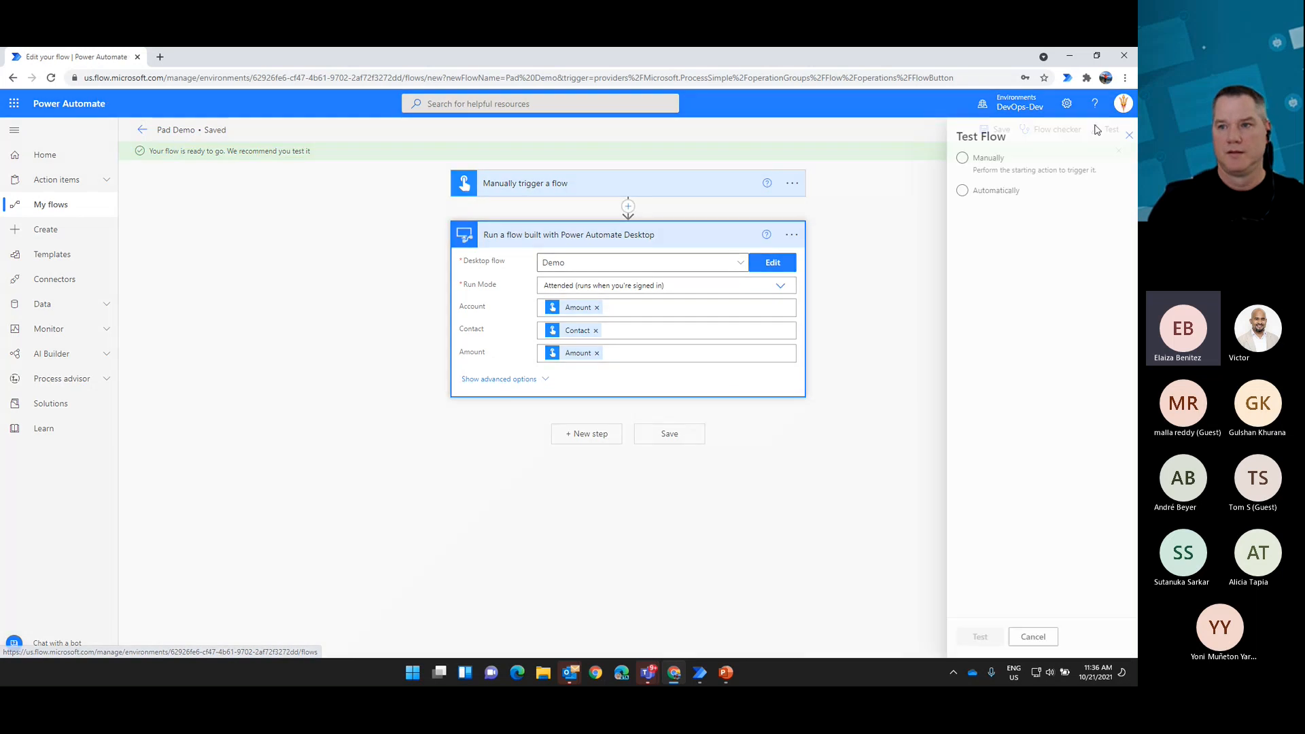
click(969, 636)
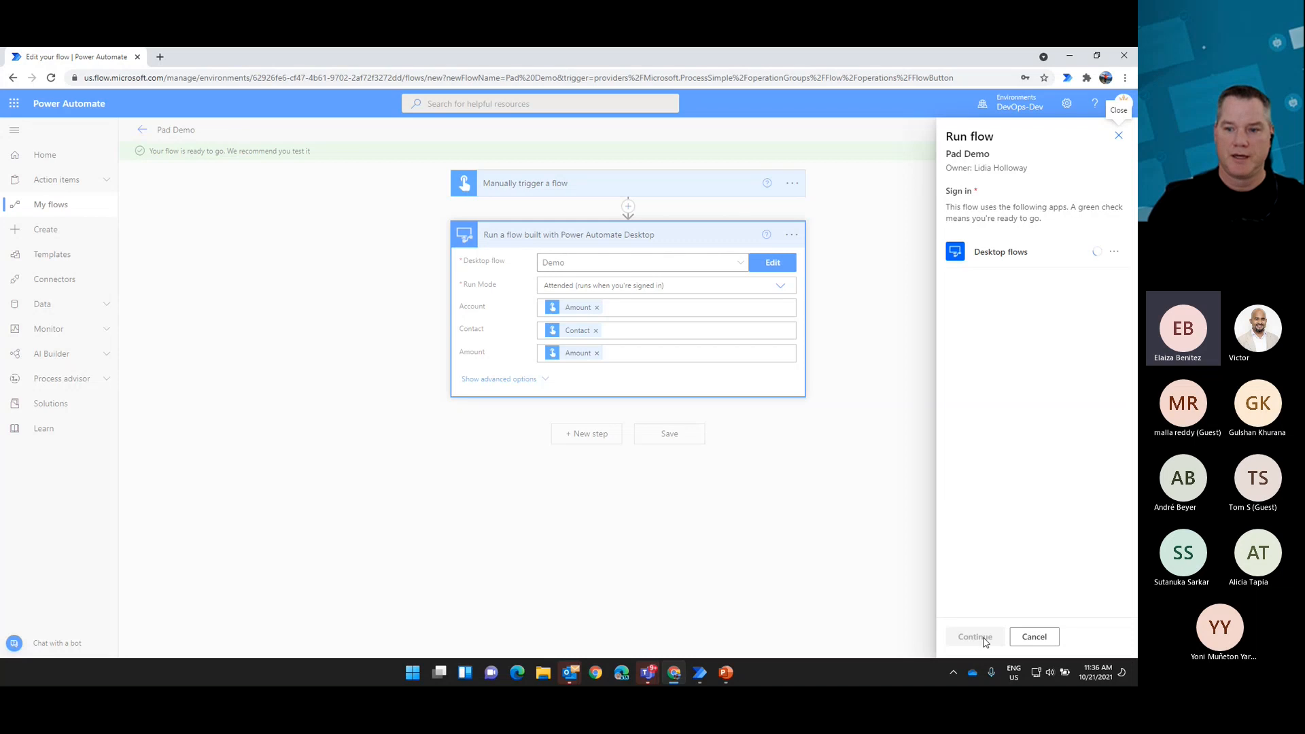
click(981, 637)
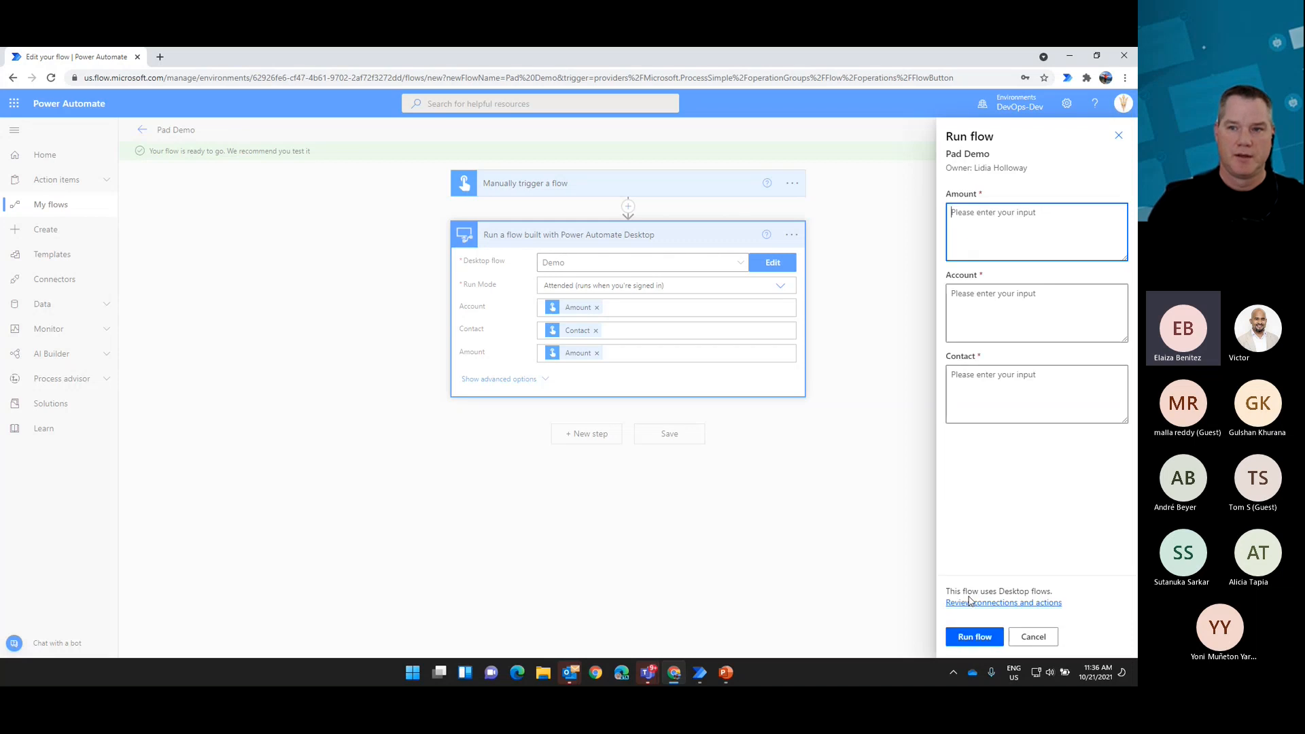
Step: Enter 10000 as the Amount, Adventure Works as the Account and the contact's e-mail as the Contact for the test run
text(10)
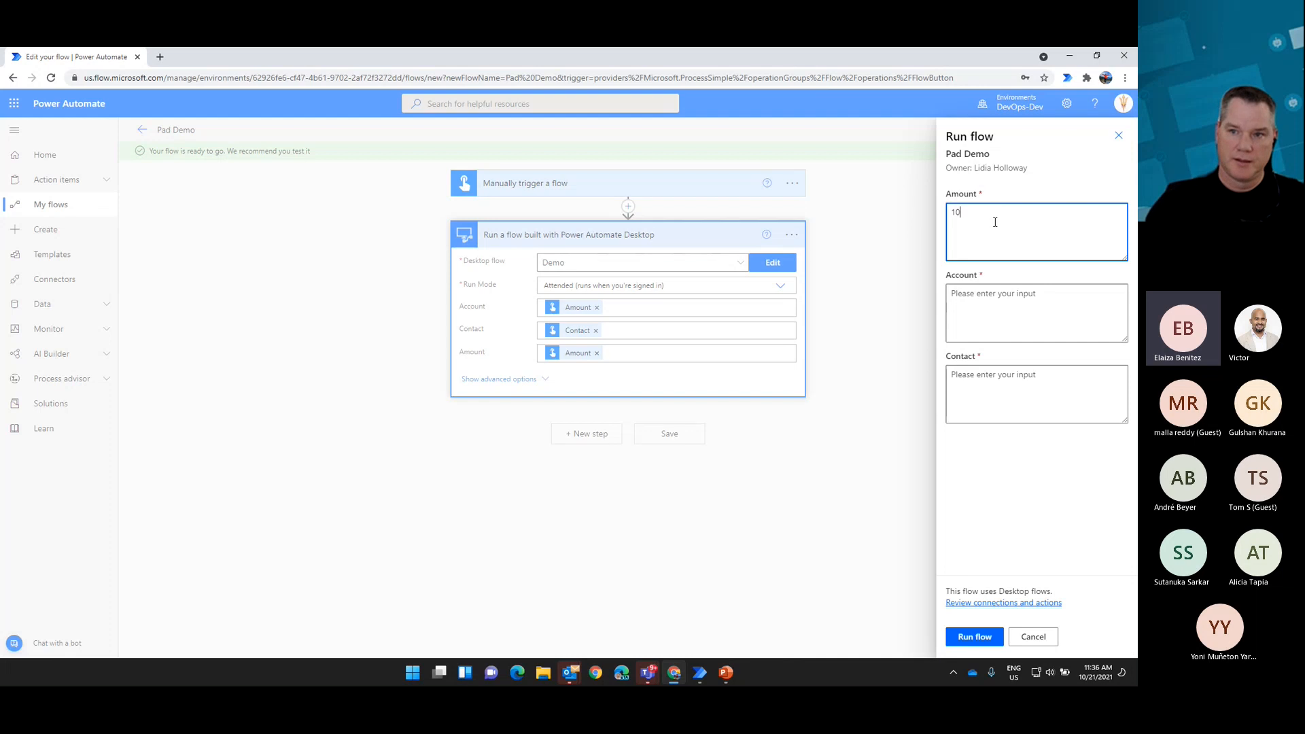
text(000)
click(1016, 292)
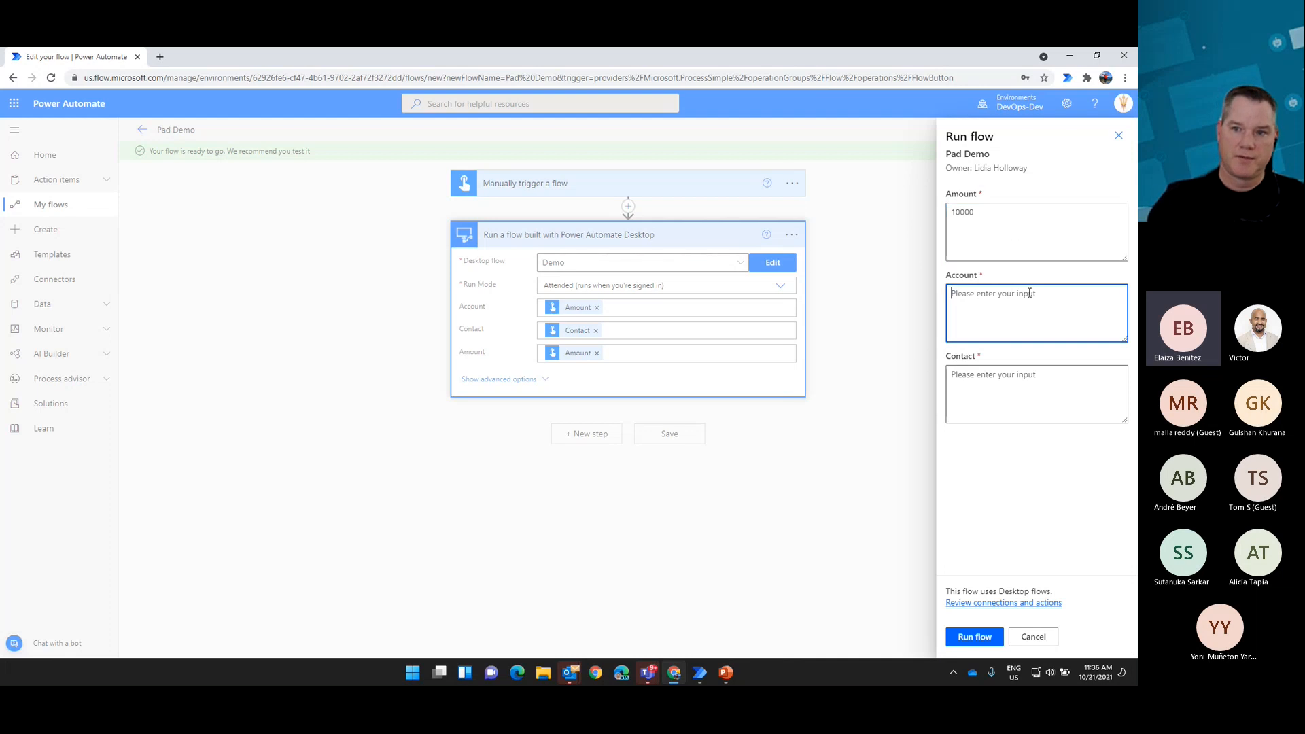
text(test)
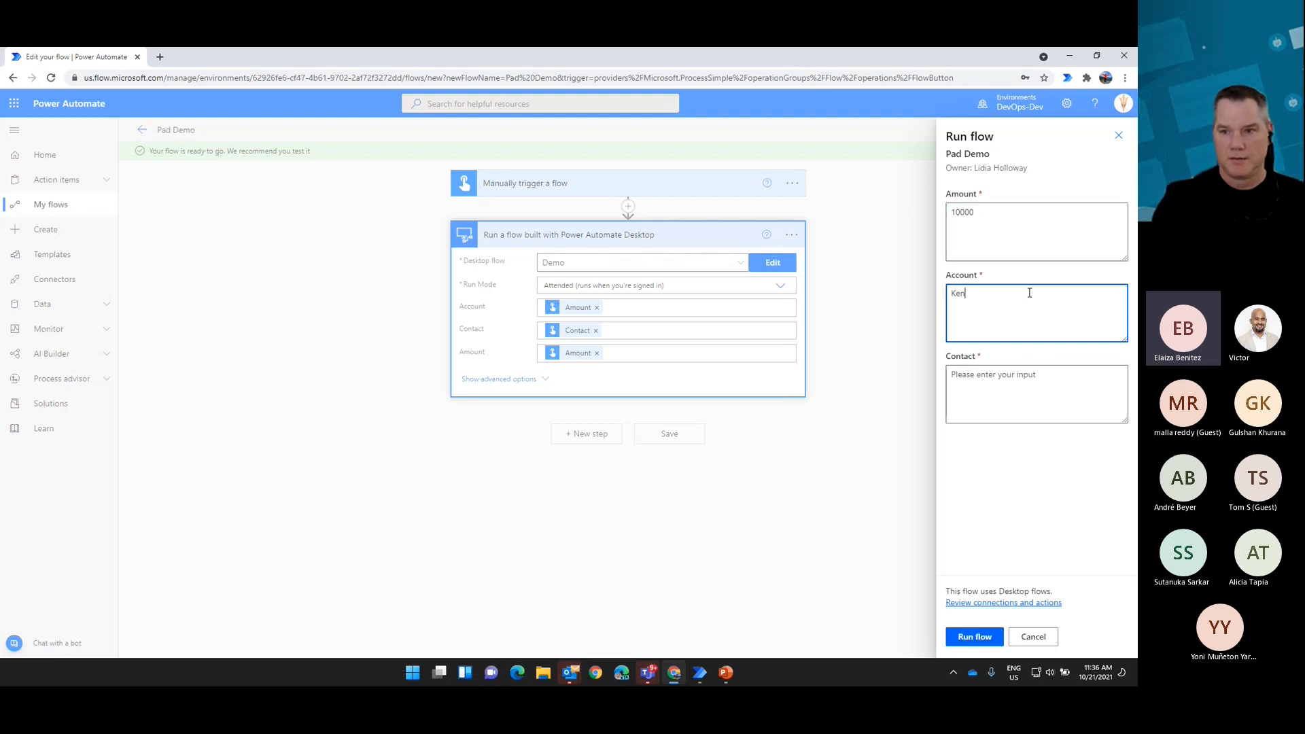
key(BackSpace)
key(BackSpace)
key(BackSpace)
key(BackSpace)
text(Ad)
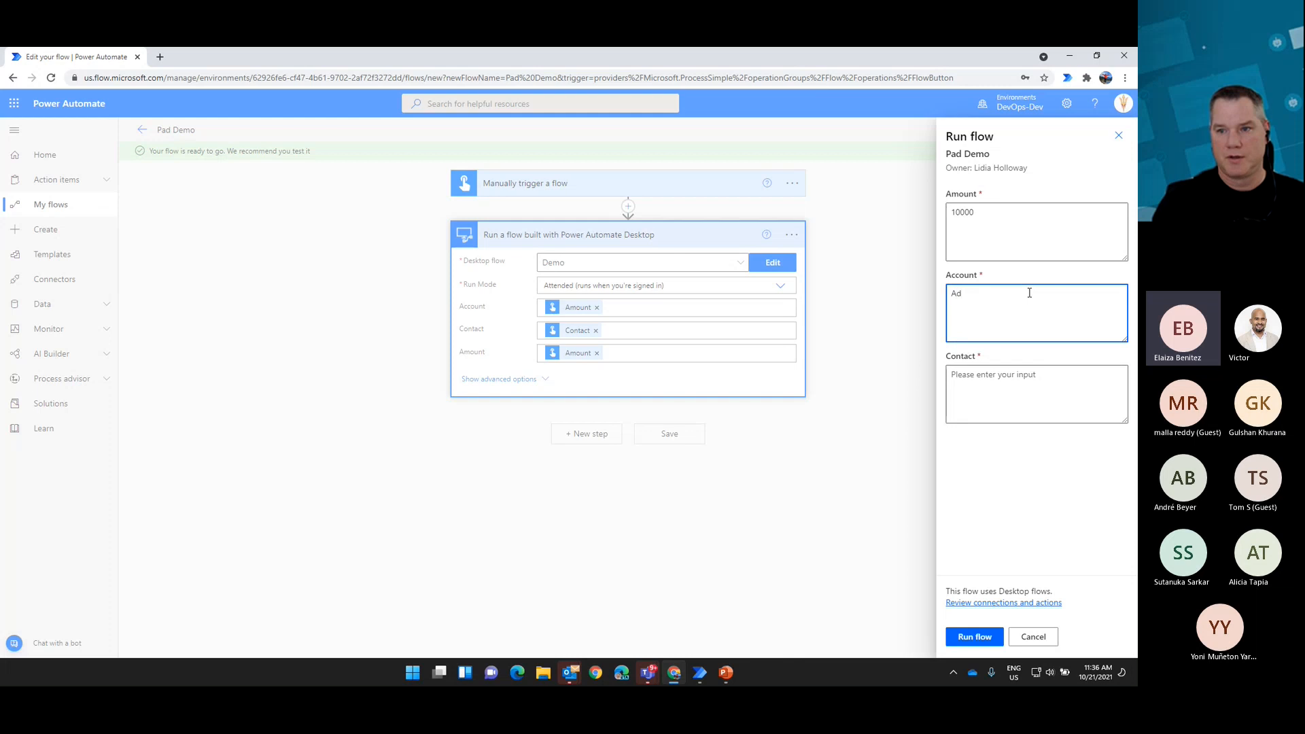
text(venture Works)
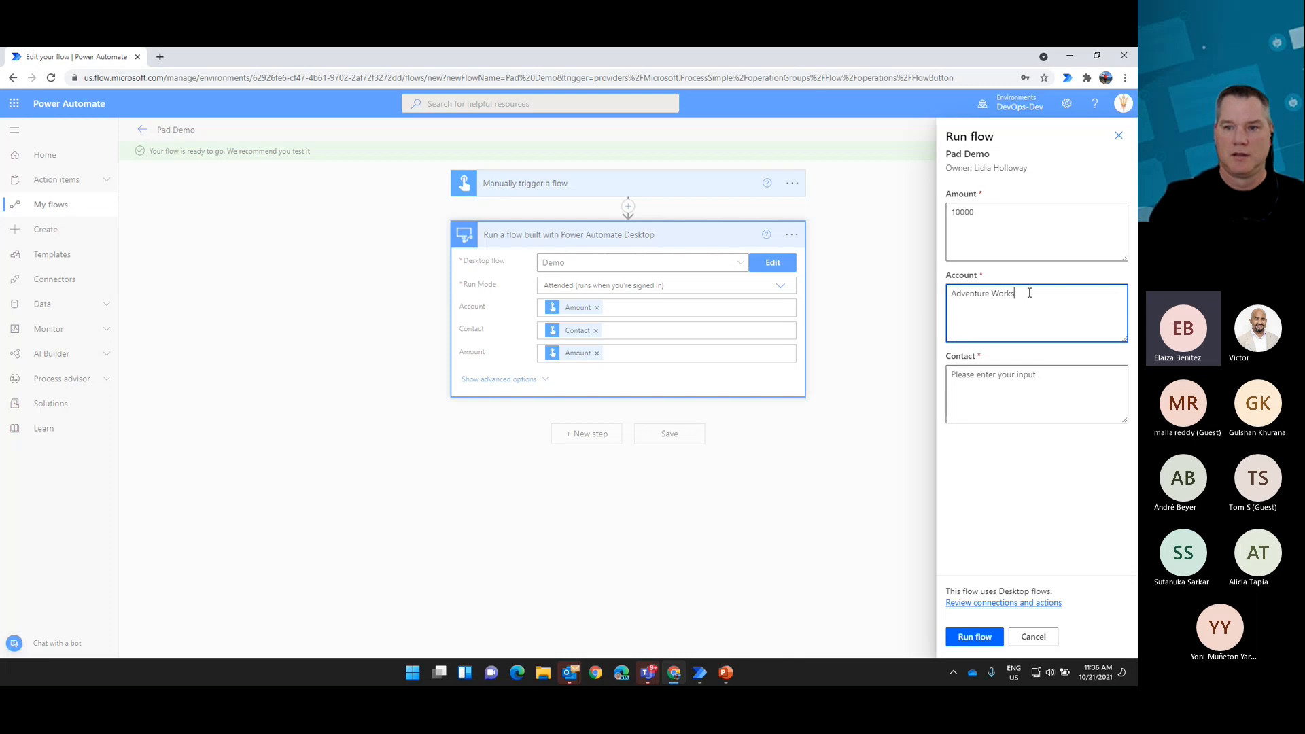
click(967, 375)
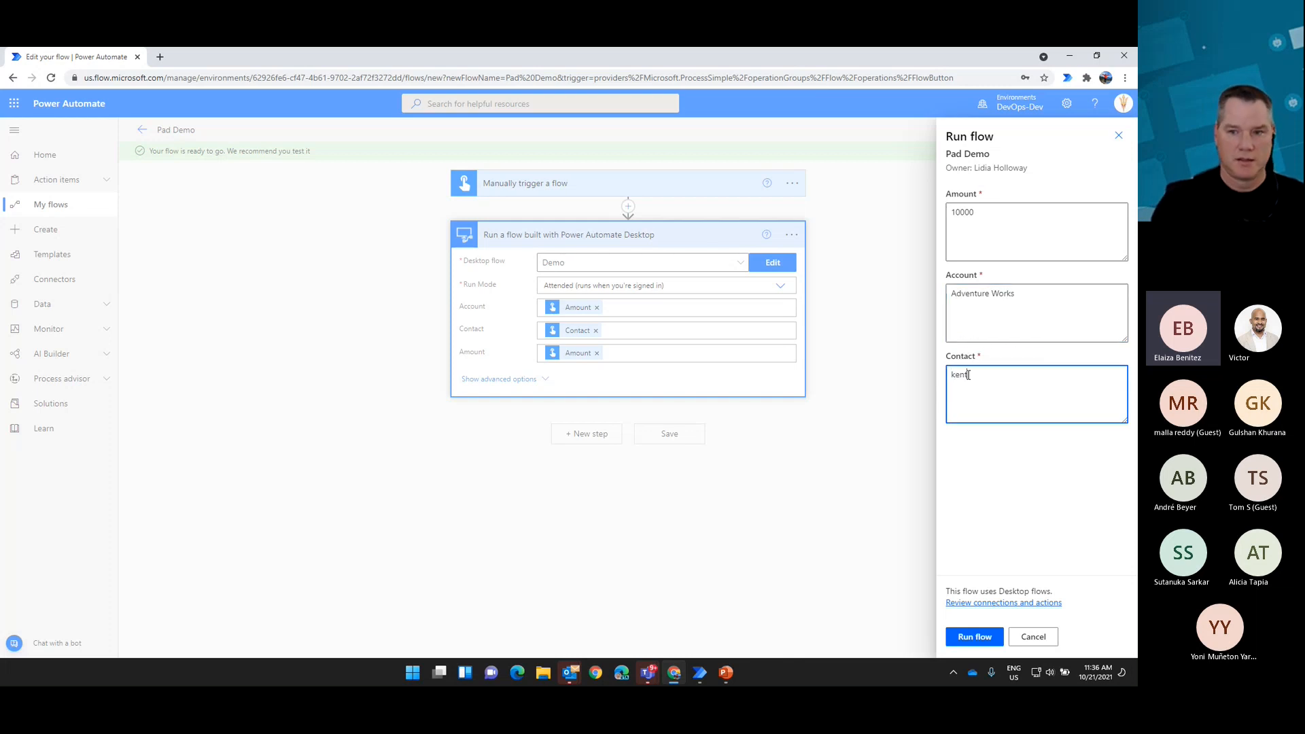
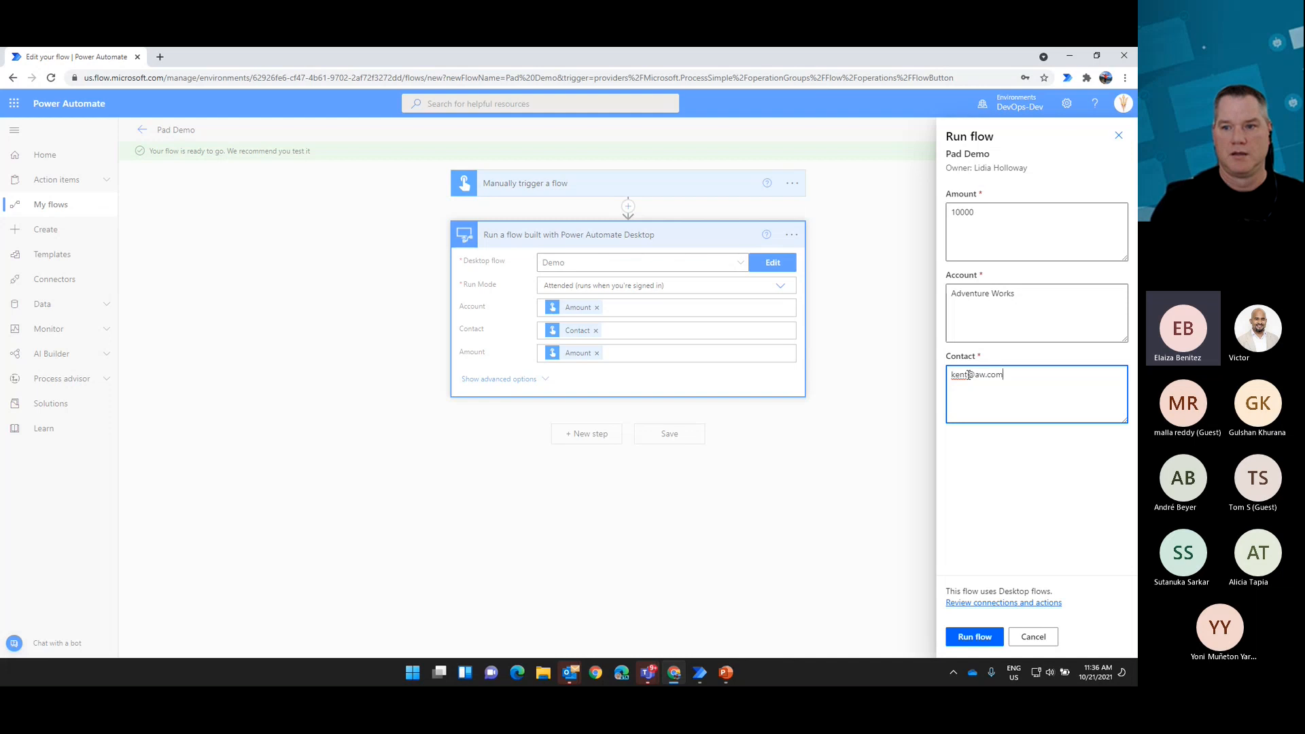
Step: Run the flow with the entered inputs, close the run dialog and show the desktop
click(974, 637)
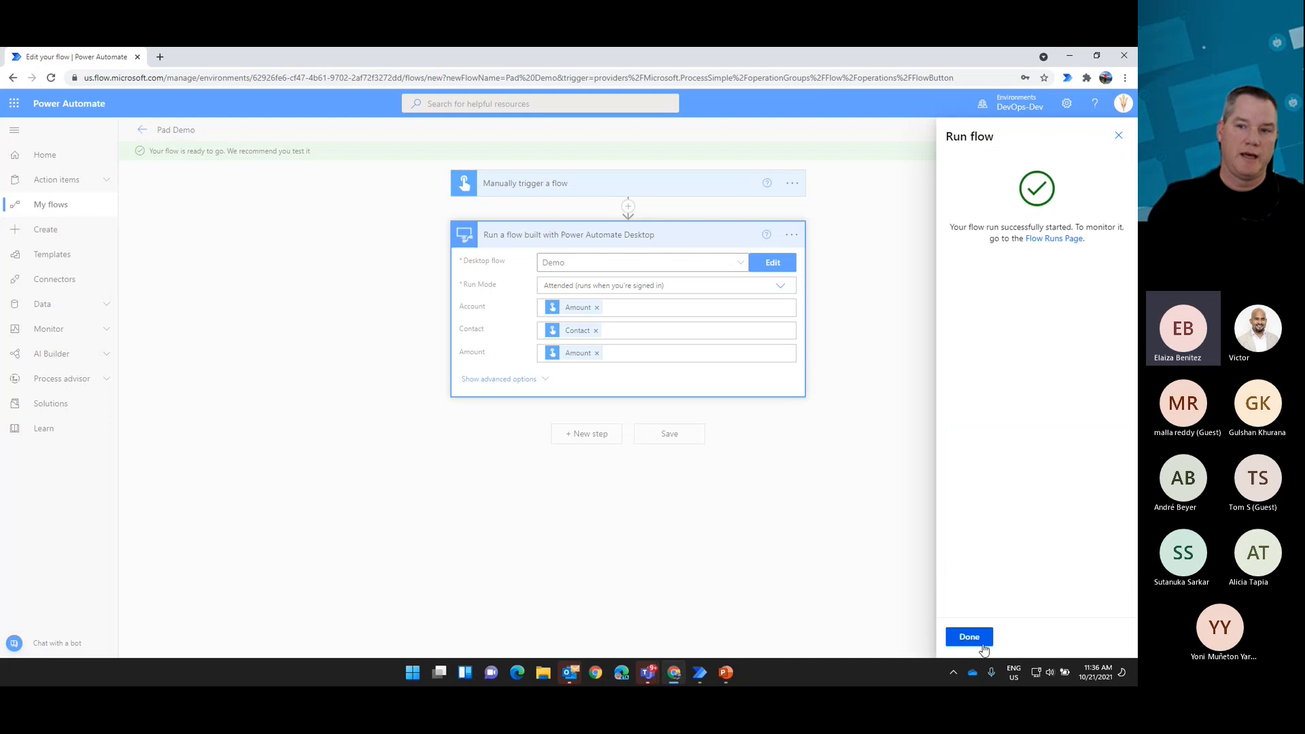
click(969, 637)
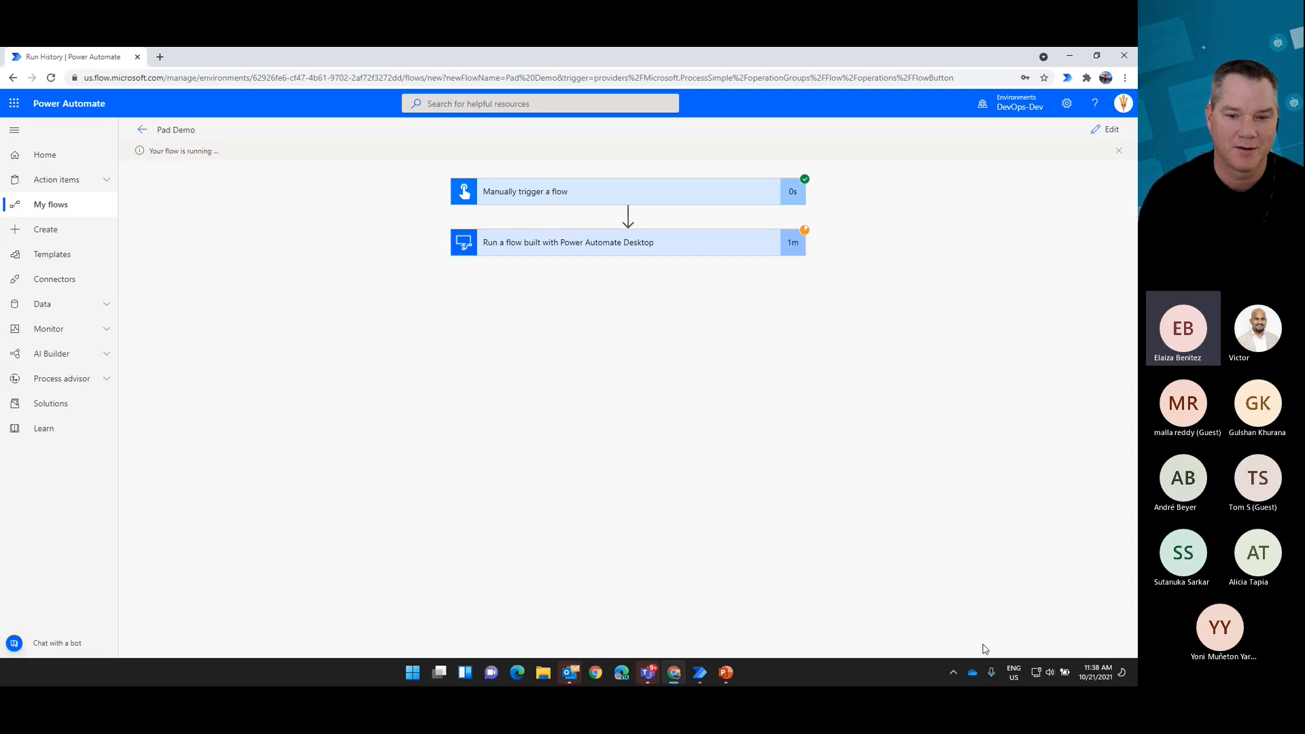
key(super+d)
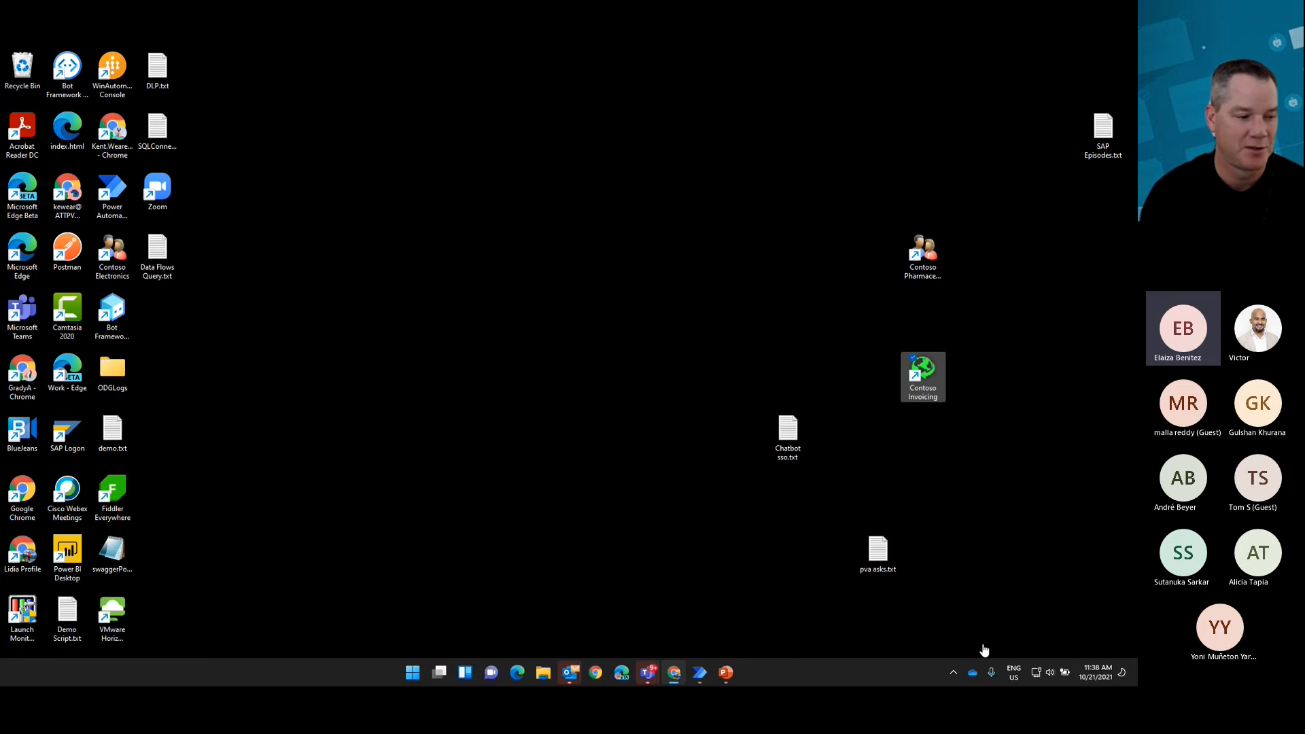
Step: Open Contoso Invoicing from the desktop and create a new record under Accounts Payable invoices
double_click(923, 376)
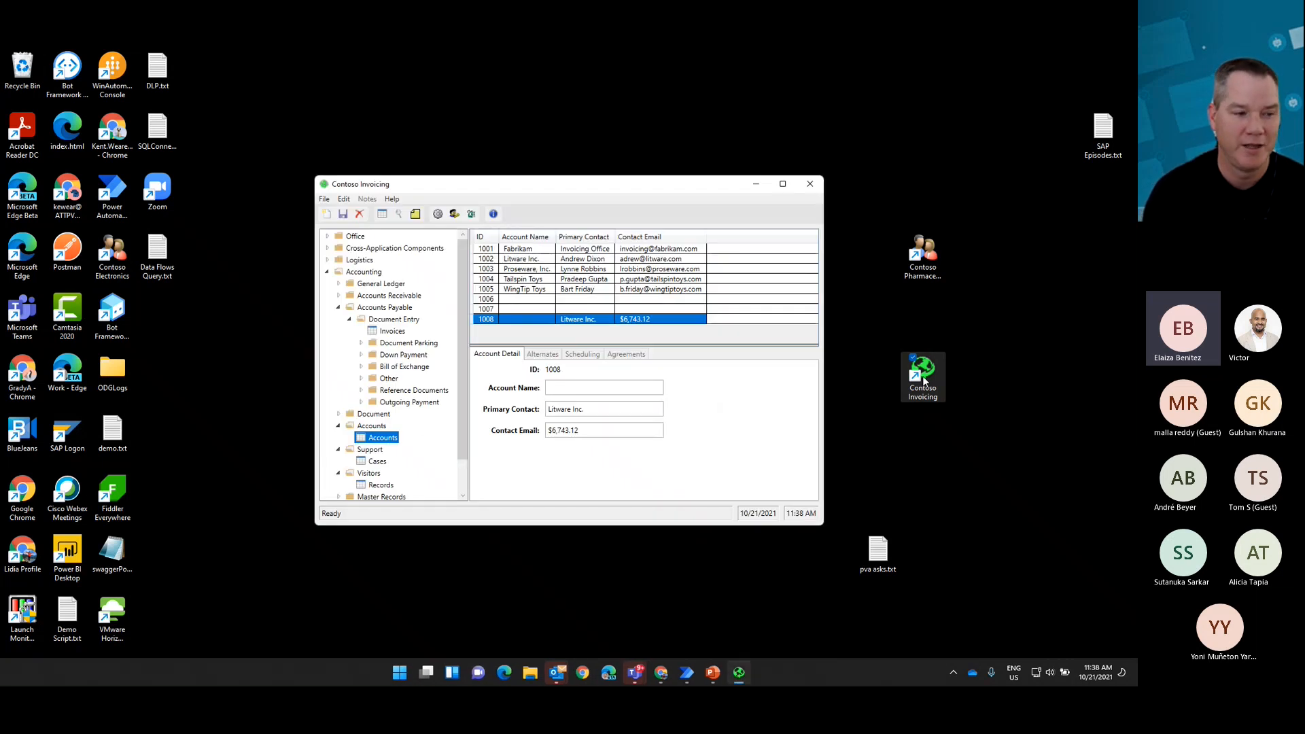
click(392, 331)
click(326, 214)
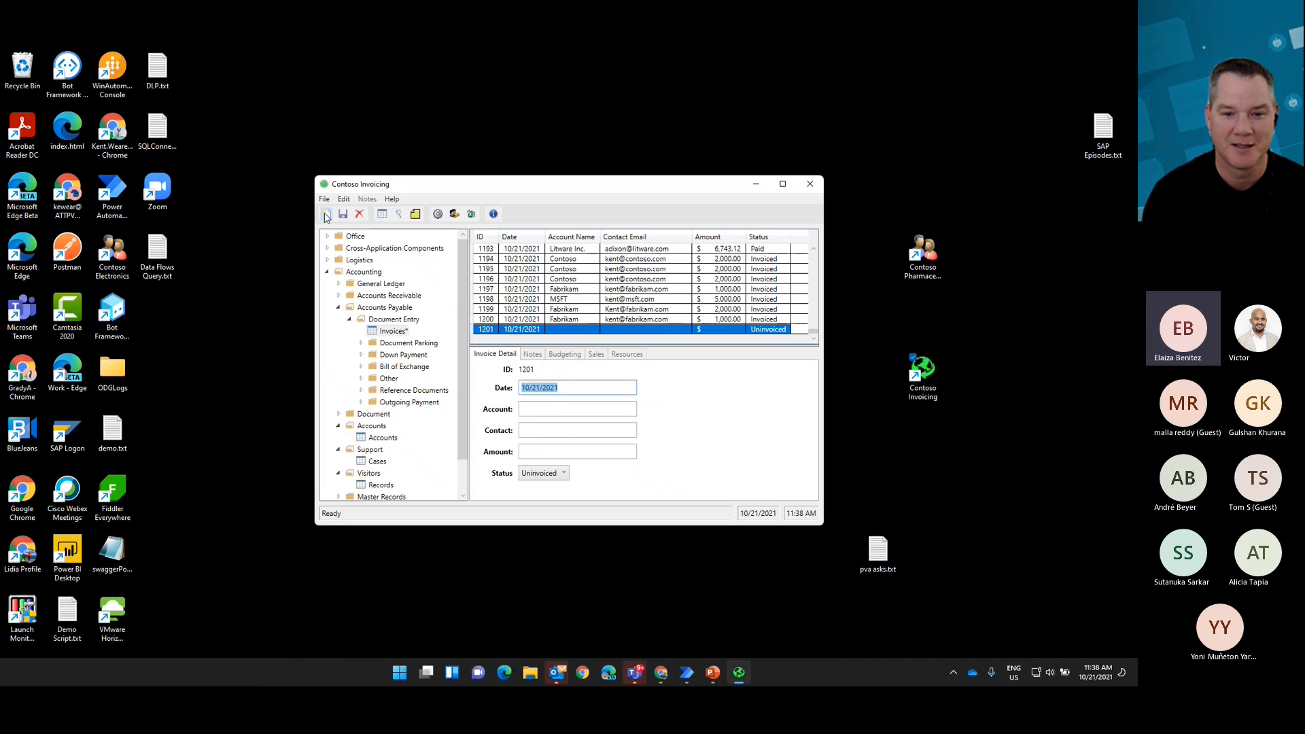
Step: Fill in the new invoice with 10000 as the Account, the contact's e-mail as the Contact and 10000 as the Amount
key(Tab)
text(10000)
key(Tab)
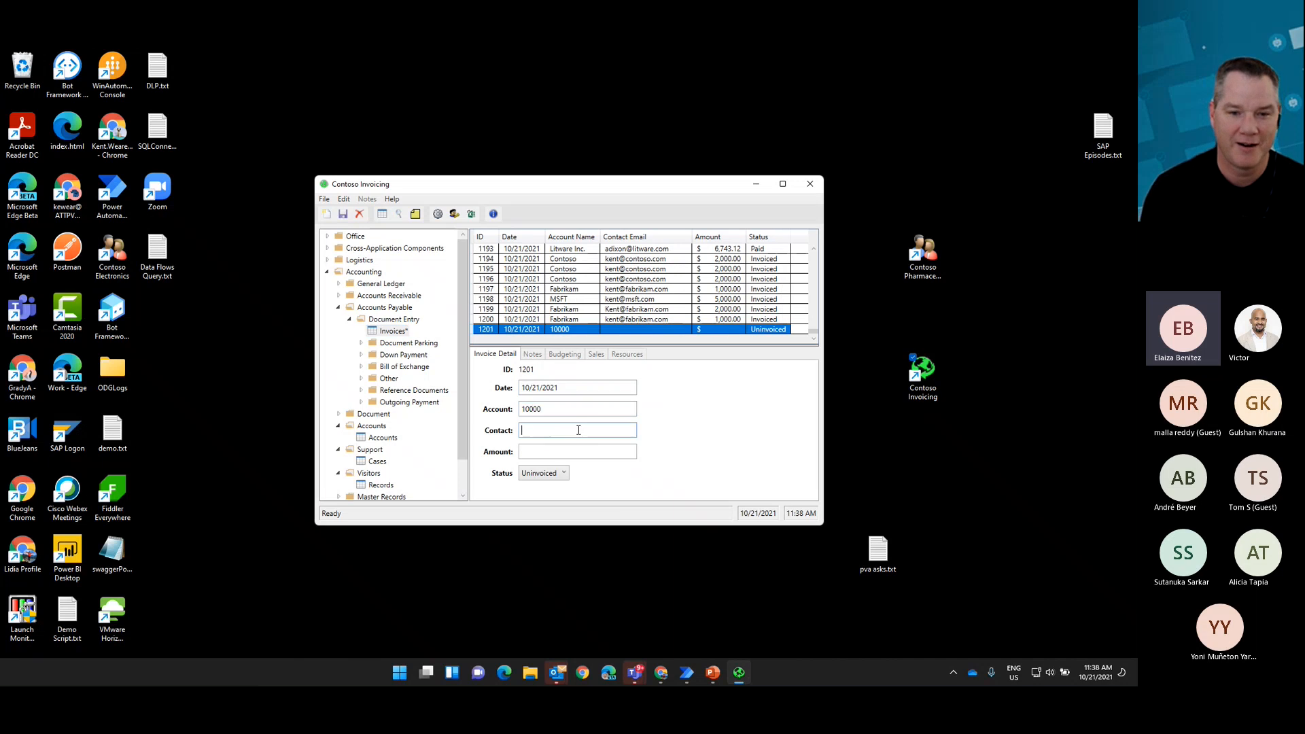
click(579, 451)
text(10000)
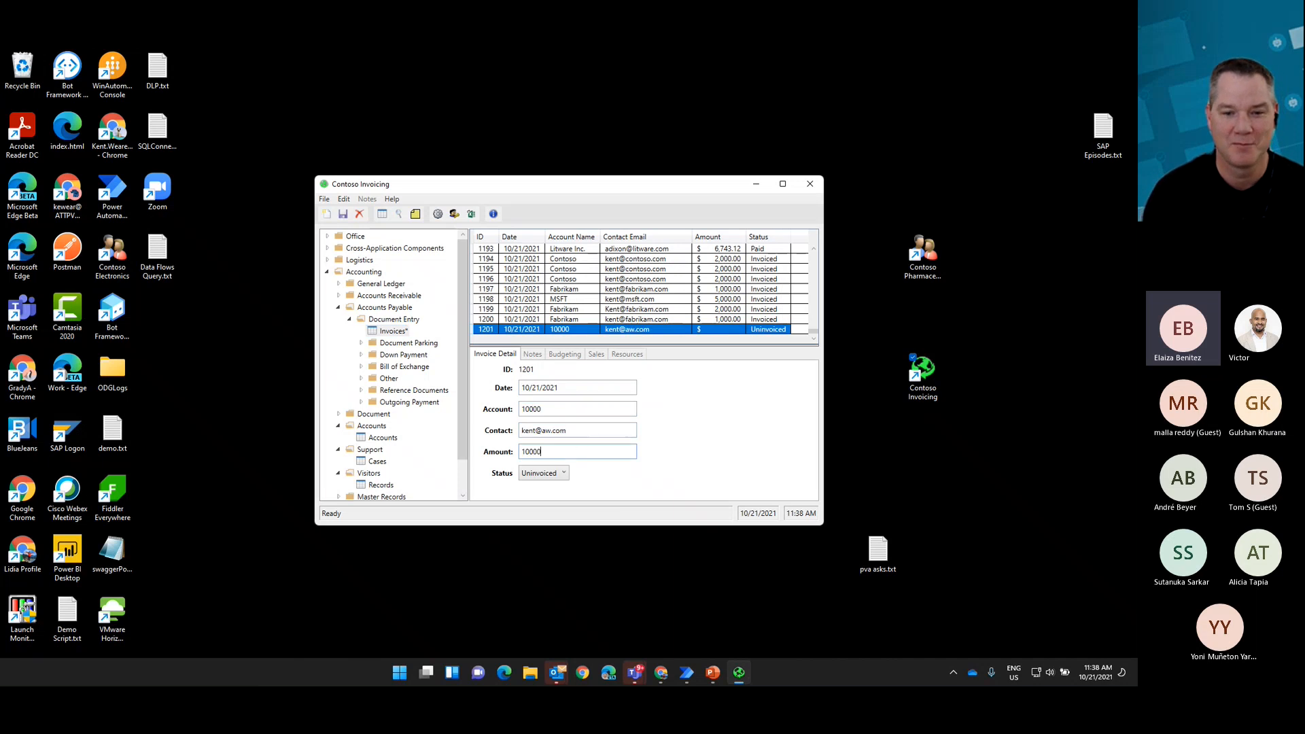
Step: Set the new invoice's status to Invoiced, save the record and close Contoso Invoicing
click(562, 474)
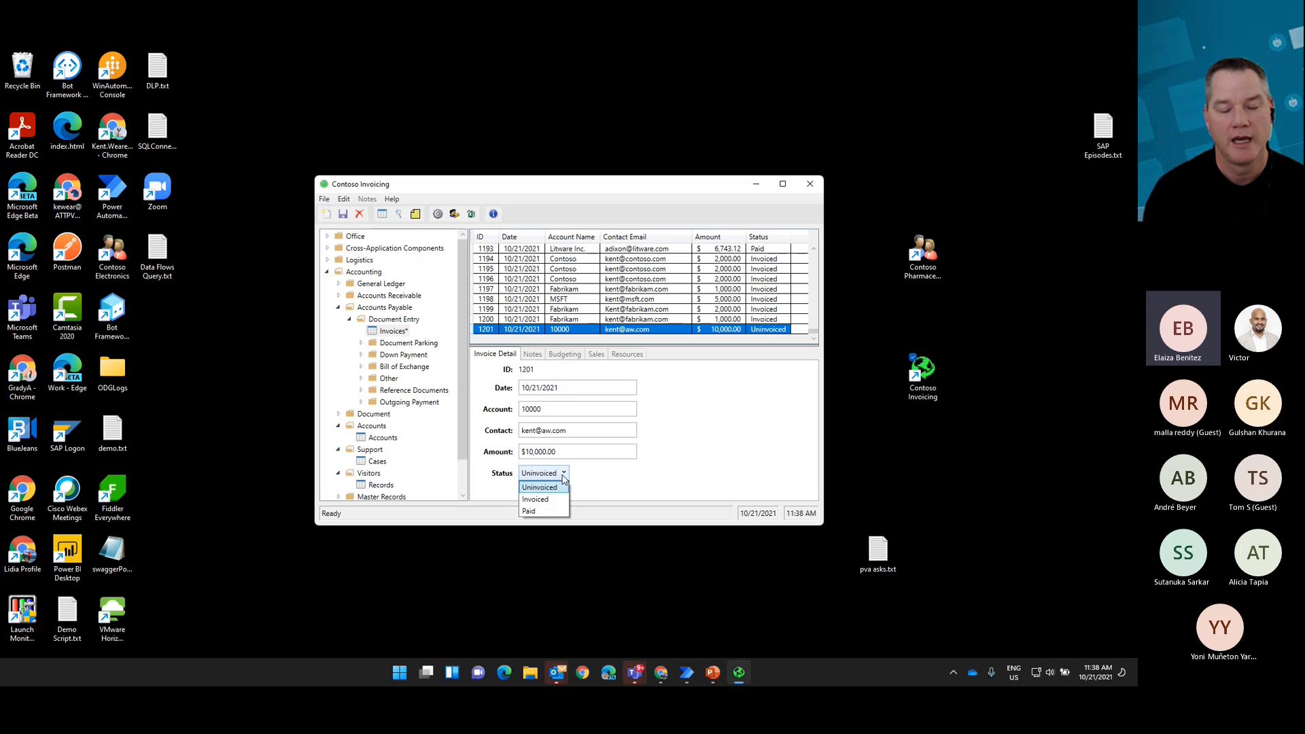
click(535, 498)
click(343, 215)
click(809, 184)
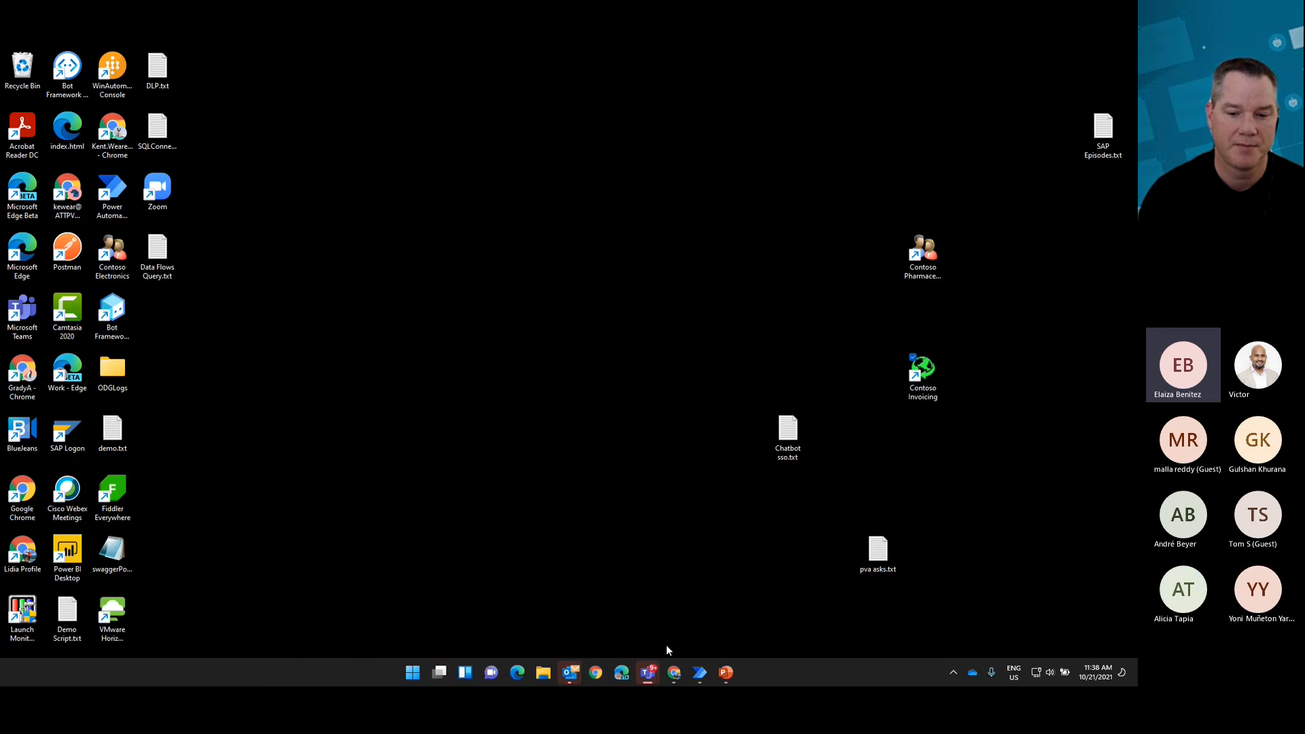
Step: Switch to Power Automate in Chrome and examine the Pad Demo run's trigger outputs and the desktop flow action's inputs and outputs
click(673, 672)
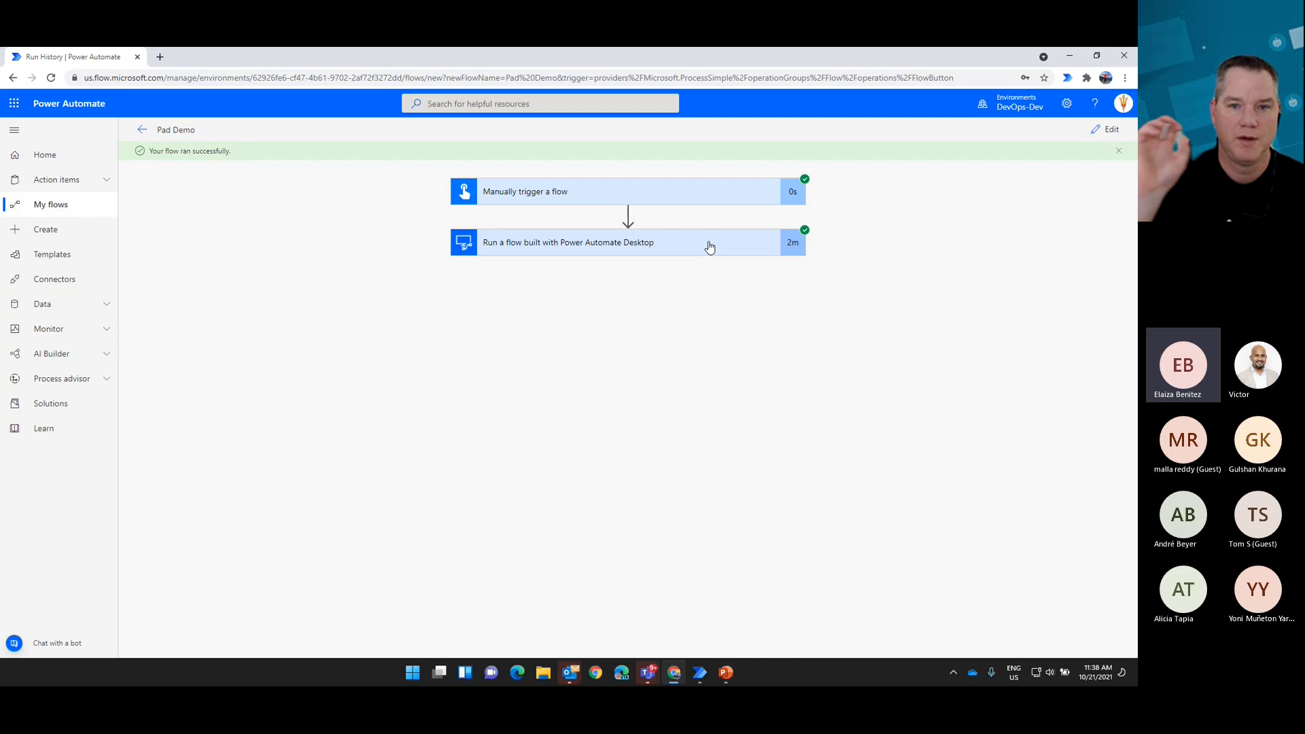
click(708, 193)
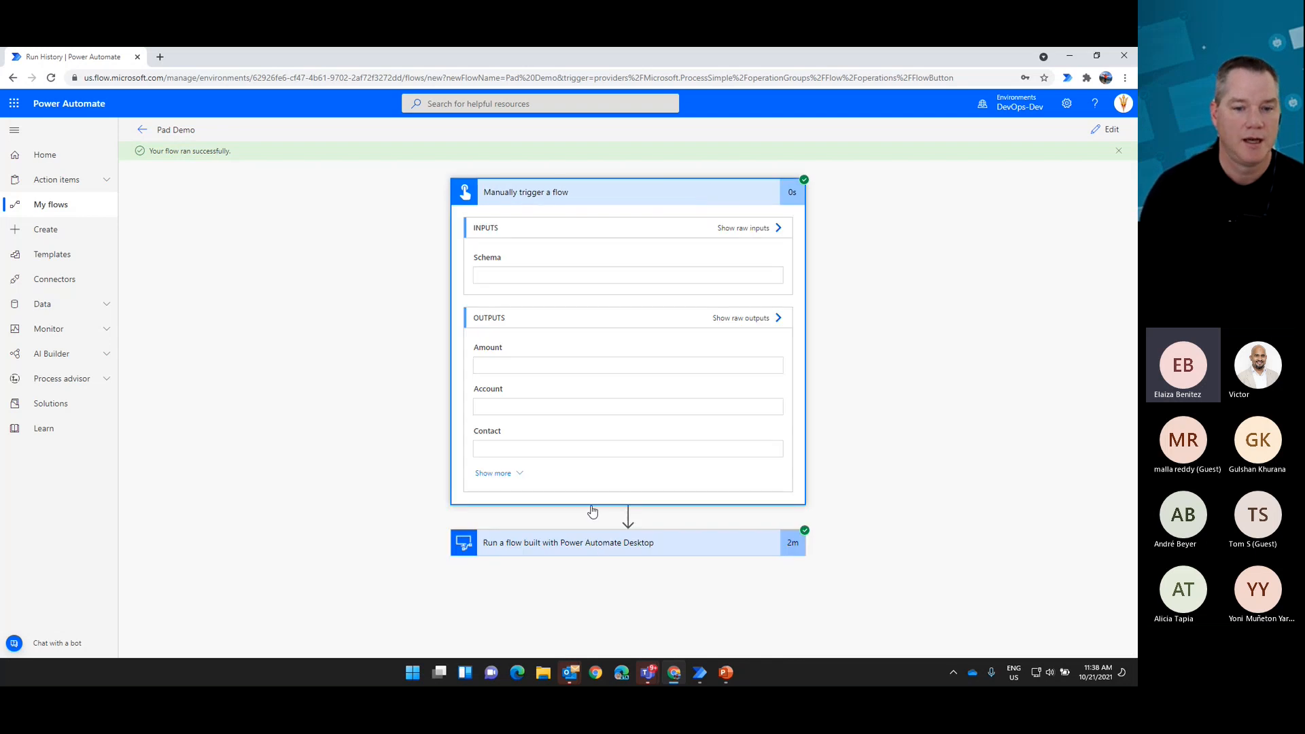
click(603, 544)
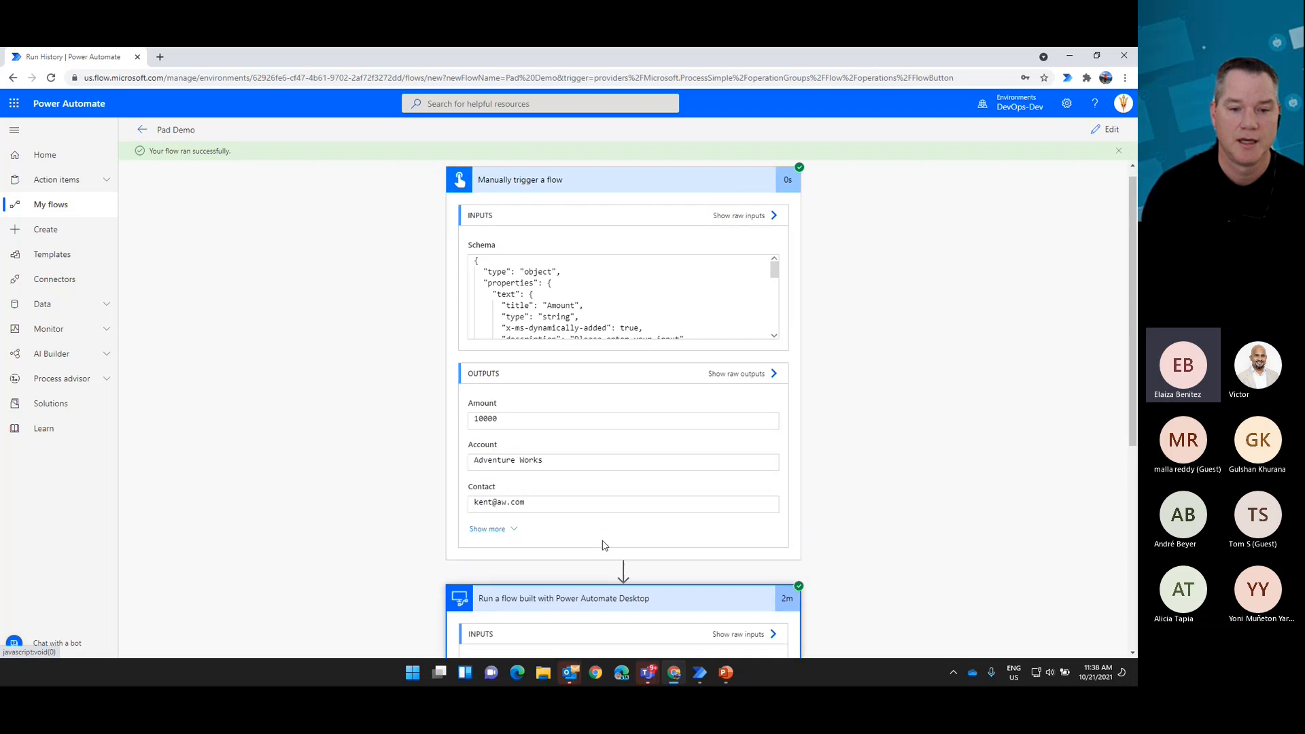
scroll(591, 564, down, 5)
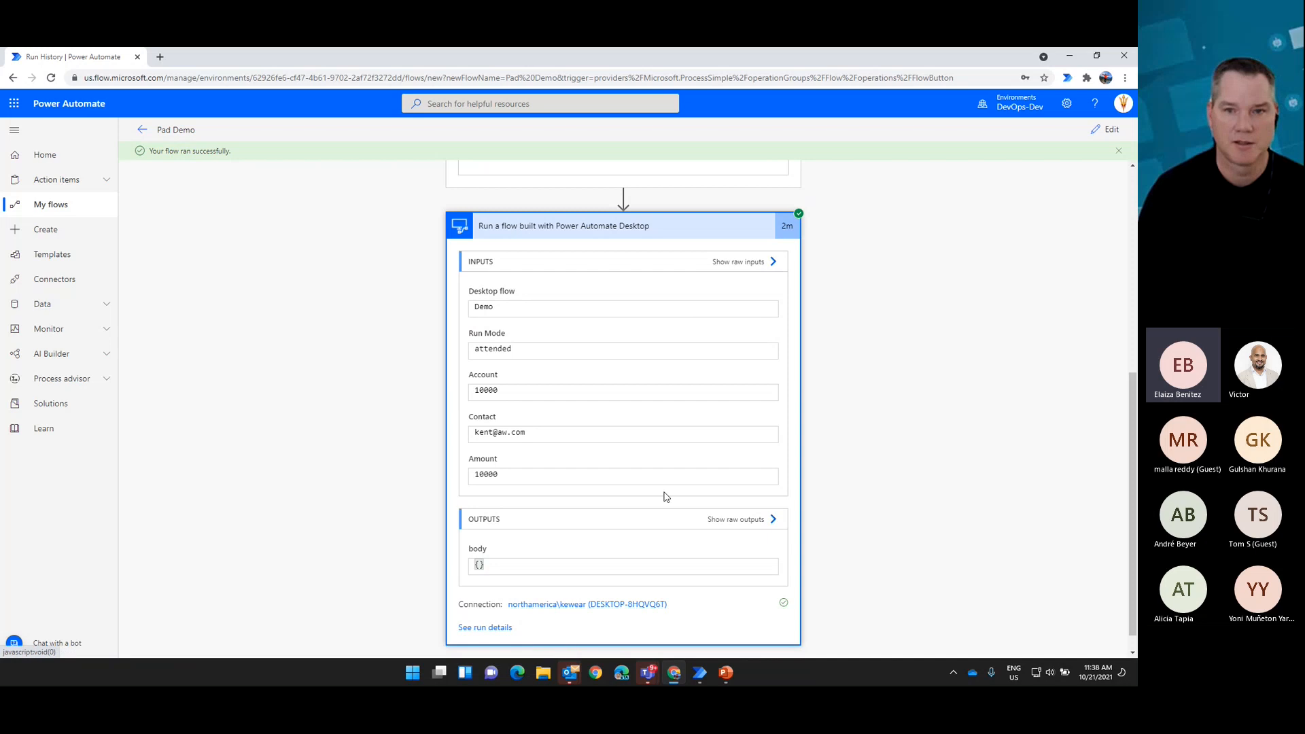
Step: Switch to the Introduction to RPA presentation in PowerPoint, start the slide show from the Demo slide and advance to the Automation Center of Excellence slide
click(726, 673)
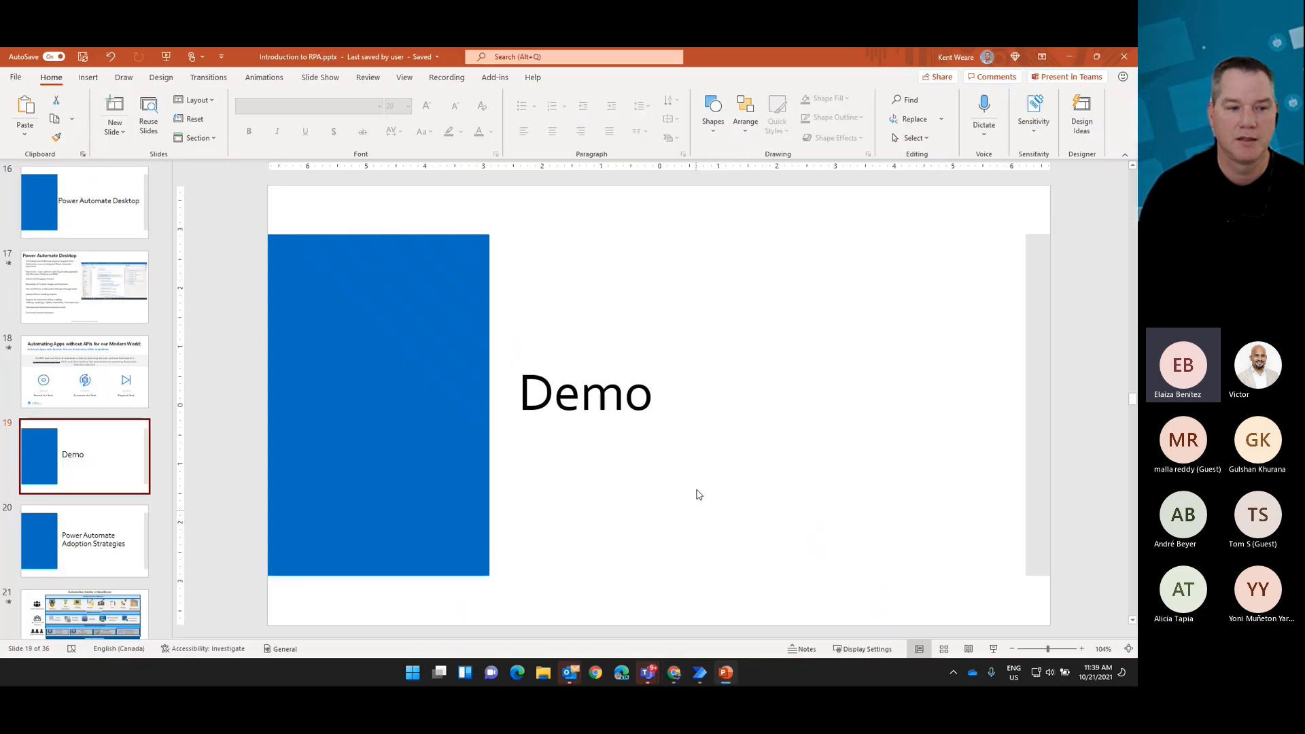
click(994, 648)
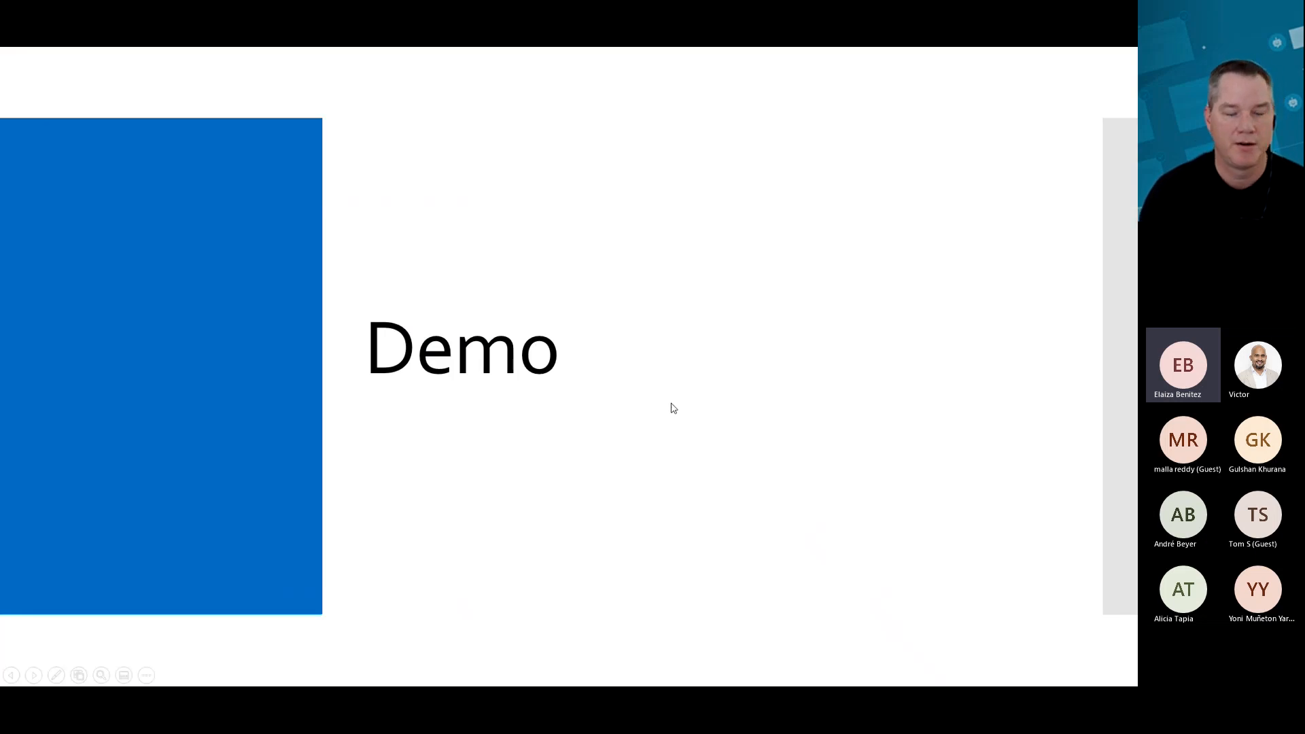
click(895, 404)
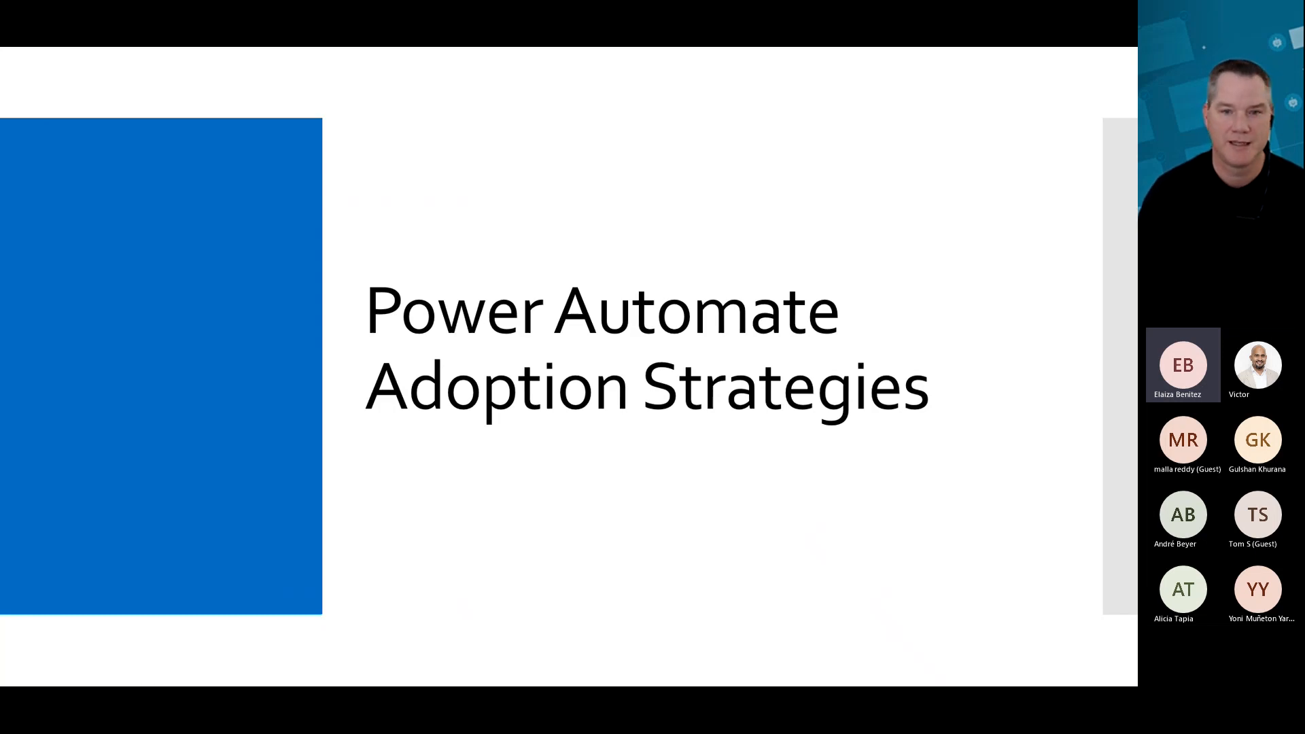
key(Right)
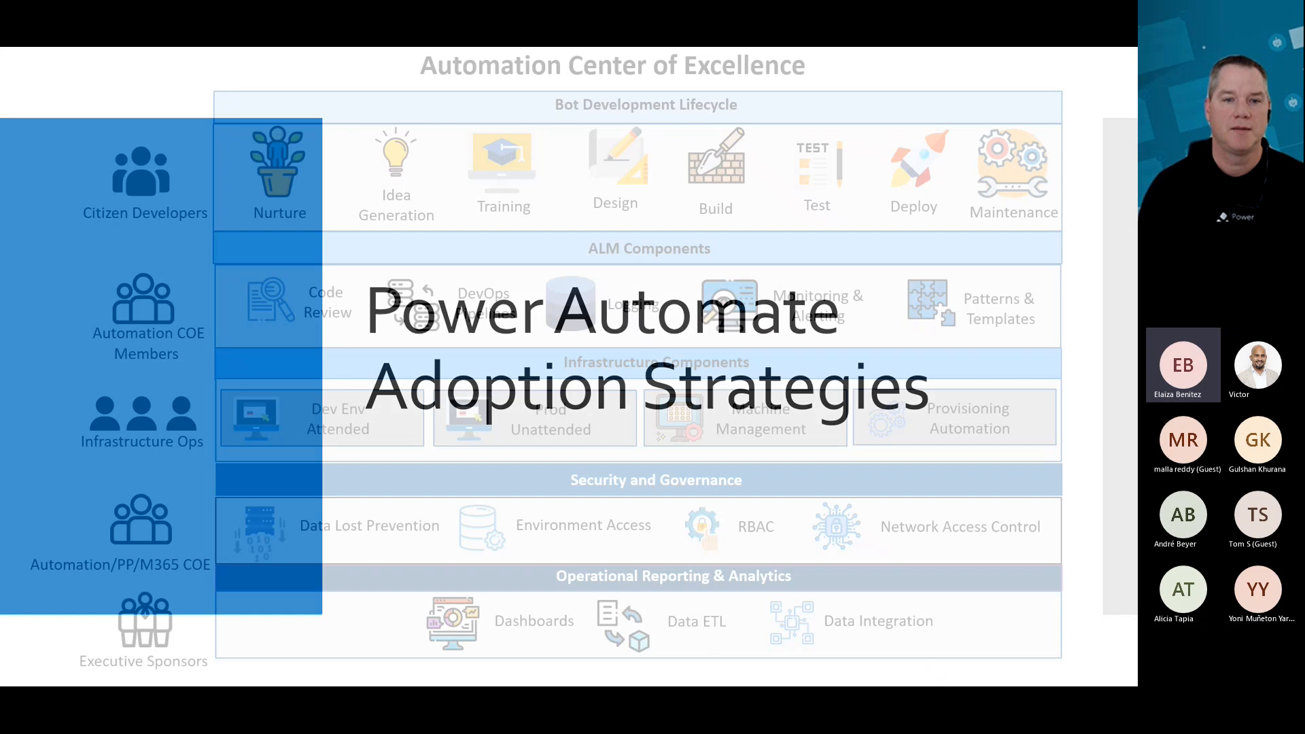